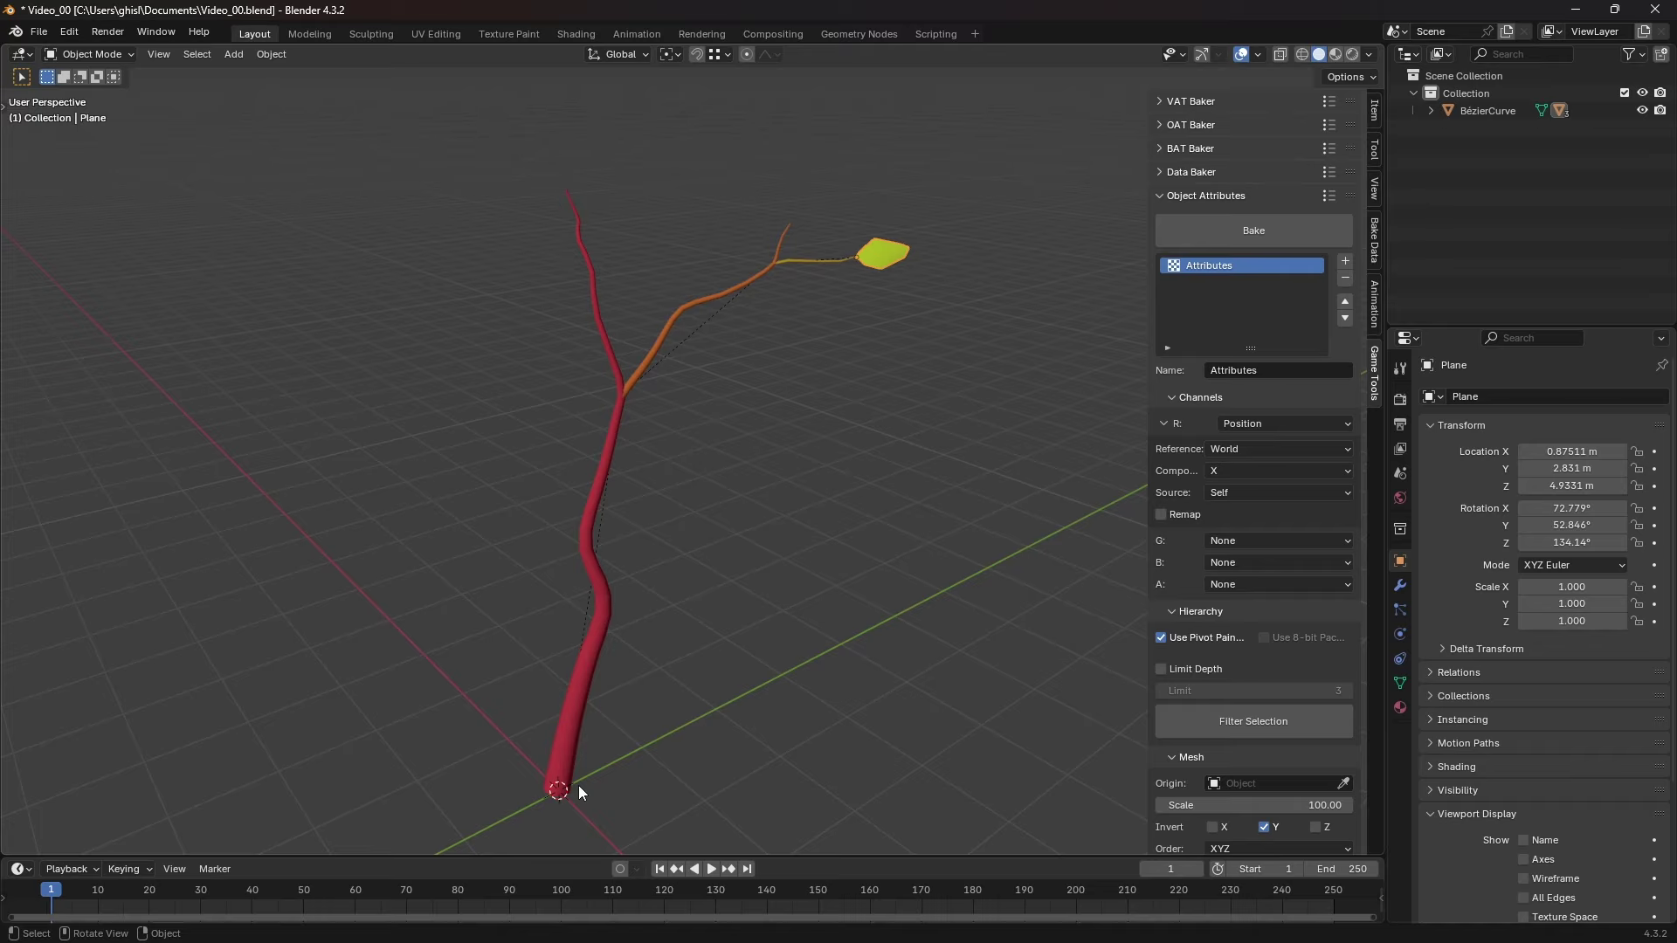
Set the R channel position's reference to Parent, and compare the parent branch with the leaf by selecting each in turn
{"action": "left_click", "coordinate": [1211, 449]}
{"action": "left_click", "coordinate": [1231, 491]}
{"action": "left_click", "coordinate": [777, 266]}
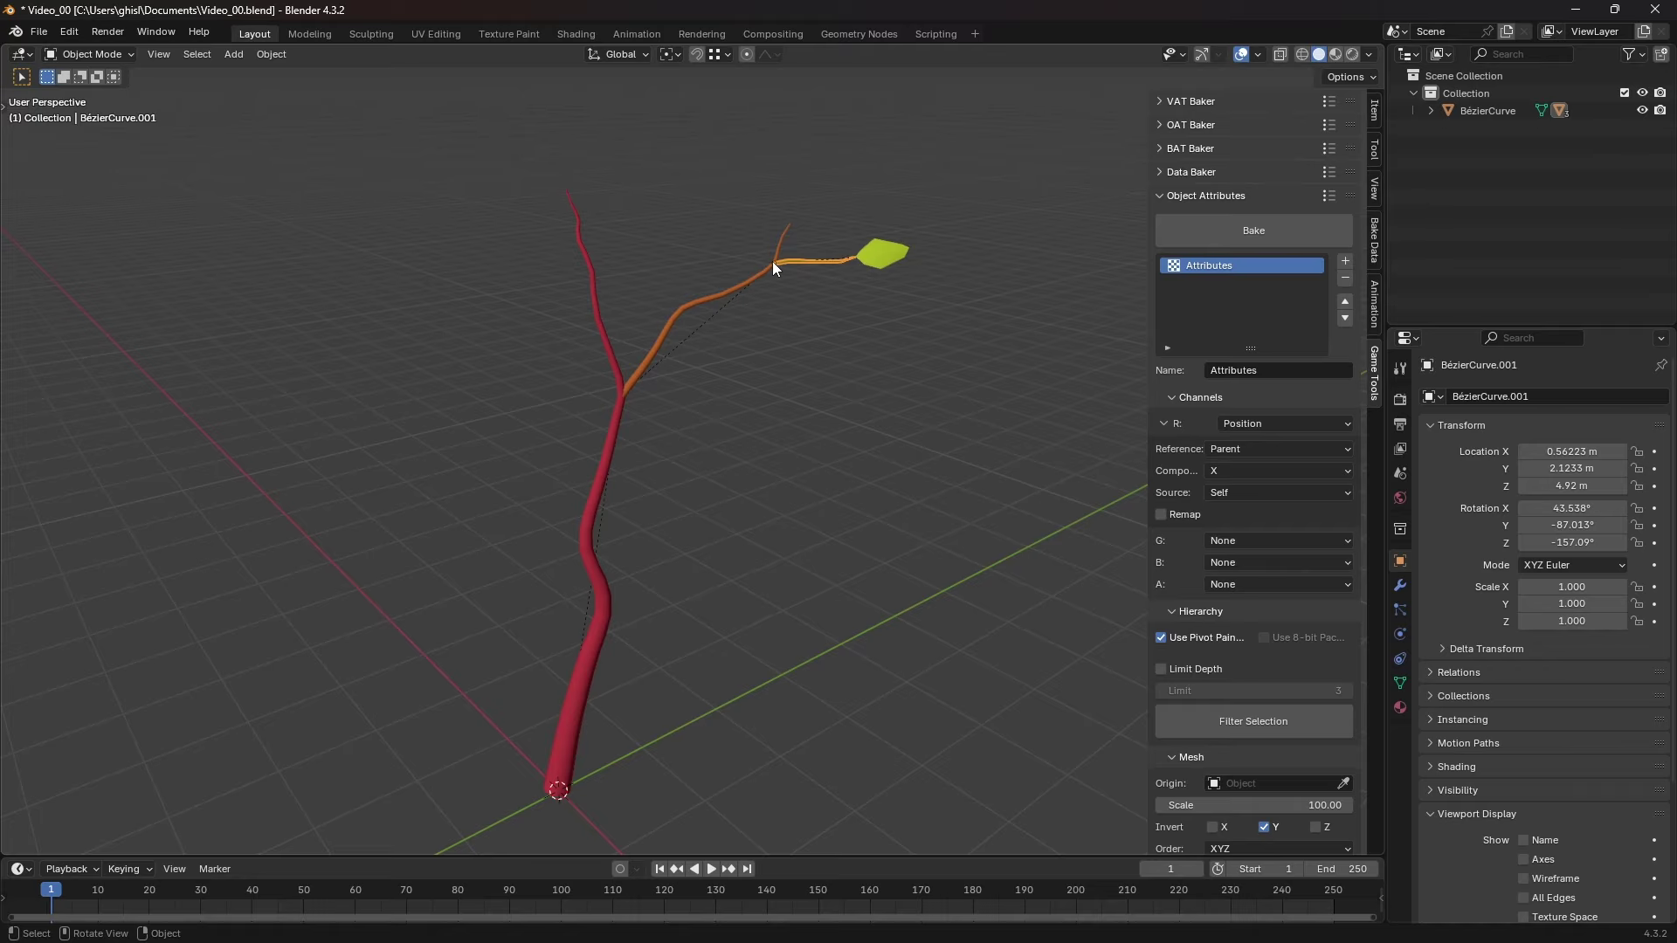
{"action": "left_click", "coordinate": [879, 258]}
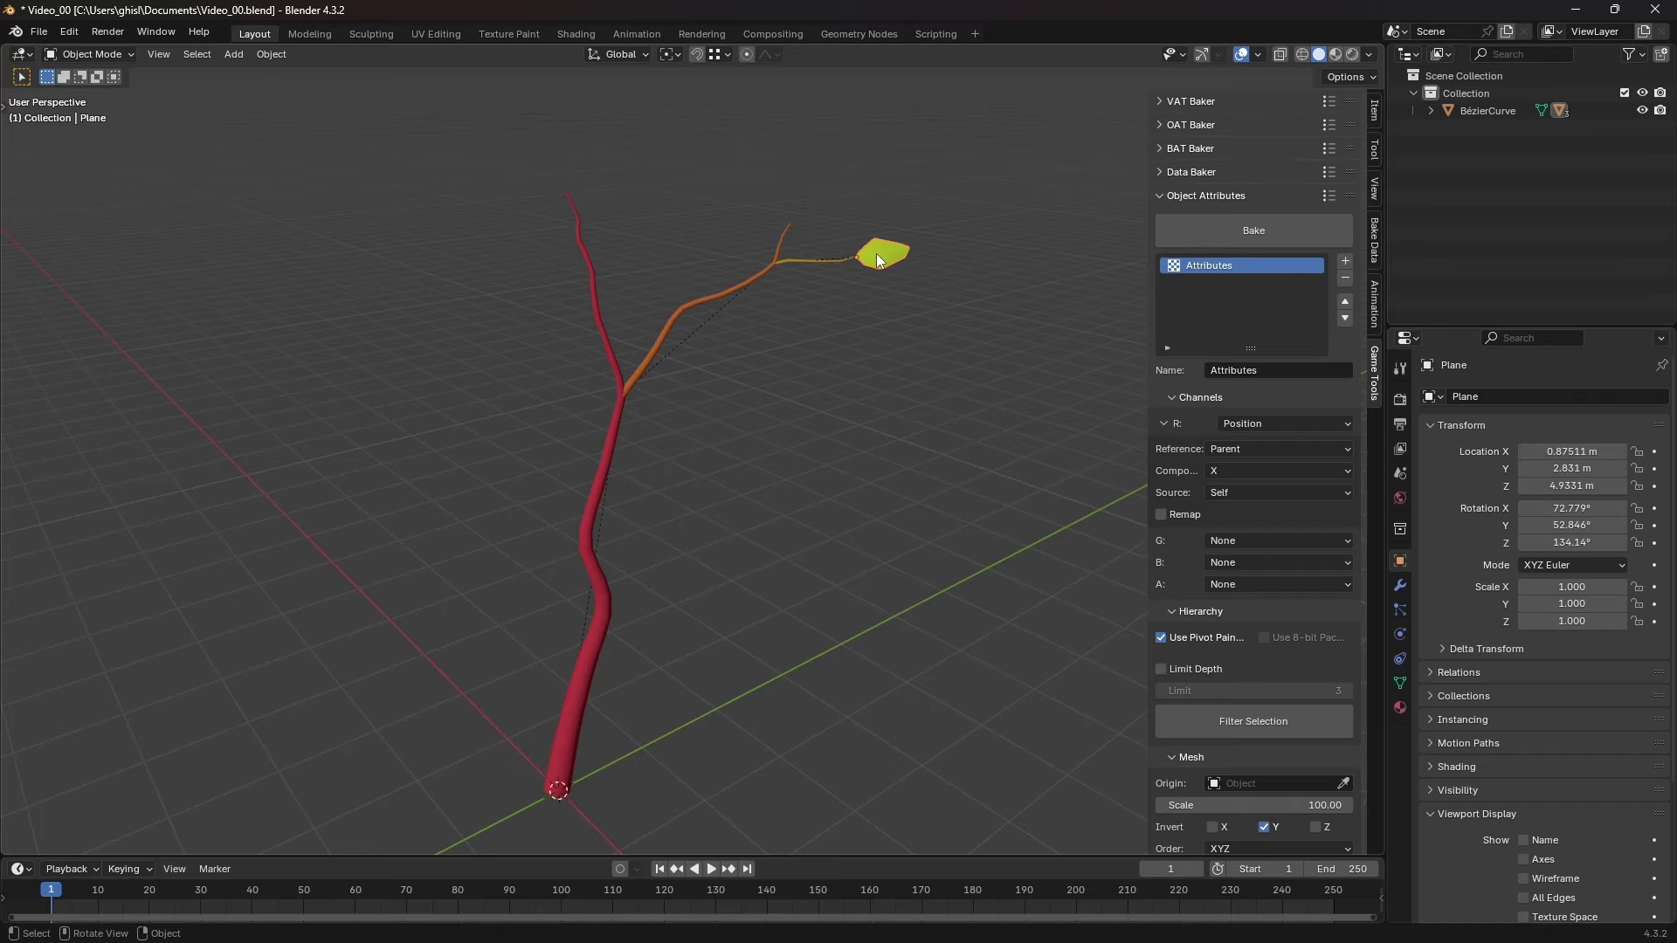
Set the R channel's source to Parent, try depths up to 3, and return the depth to 1
{"action": "left_click", "coordinate": [1228, 491]}
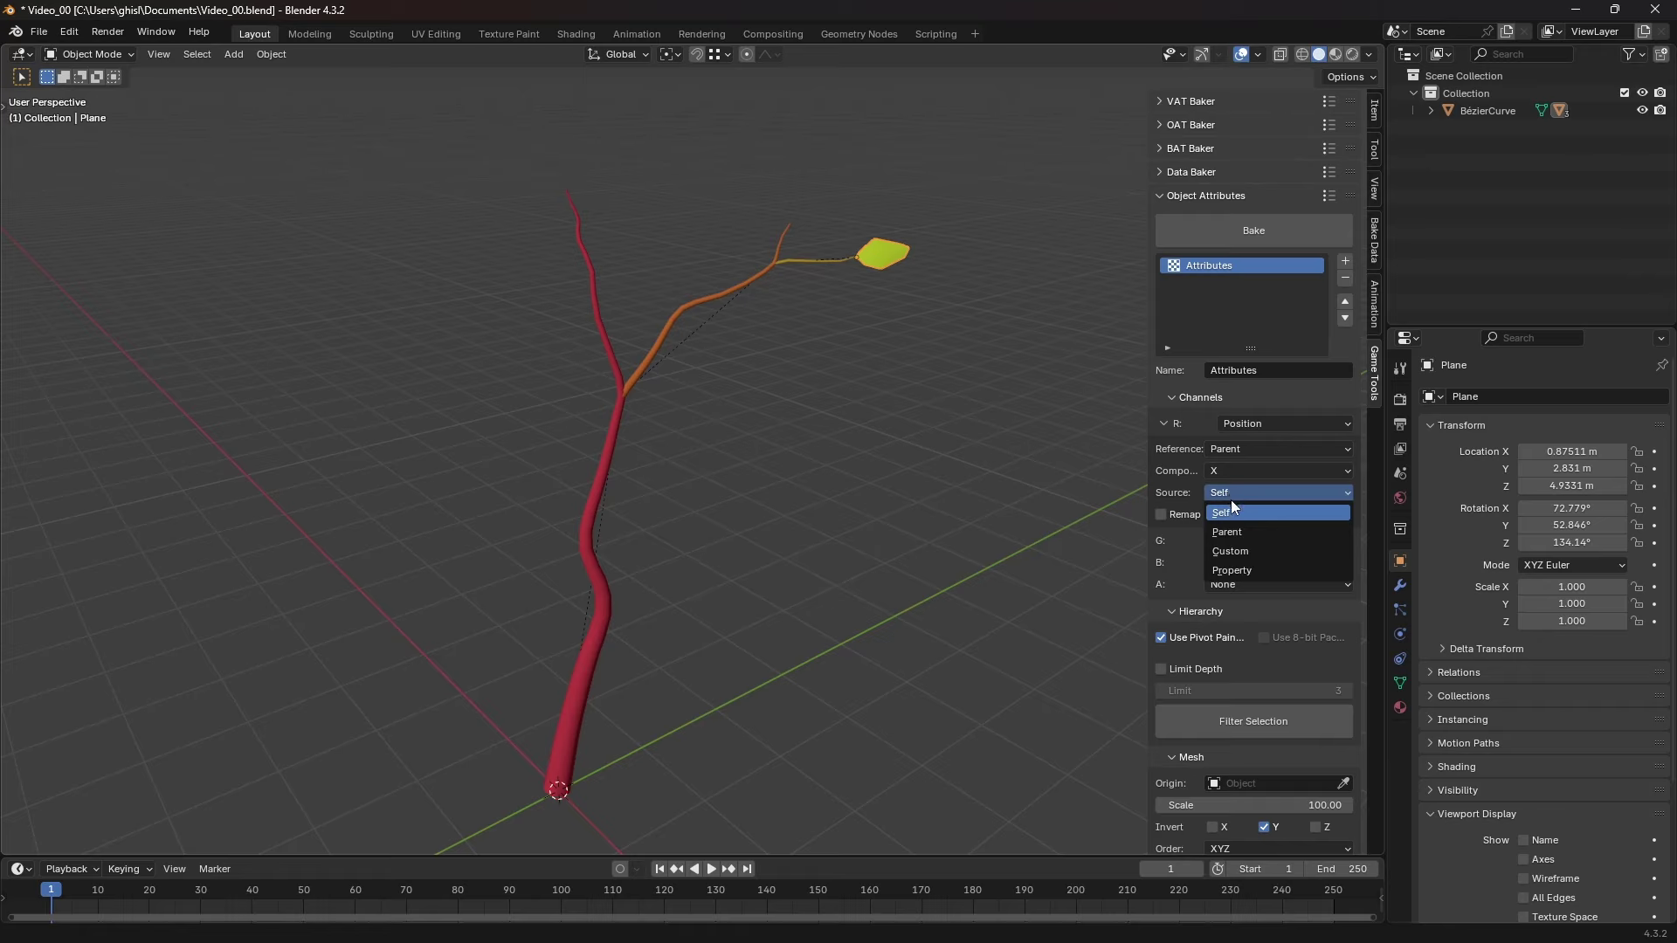
{"action": "left_click", "coordinate": [1240, 531]}
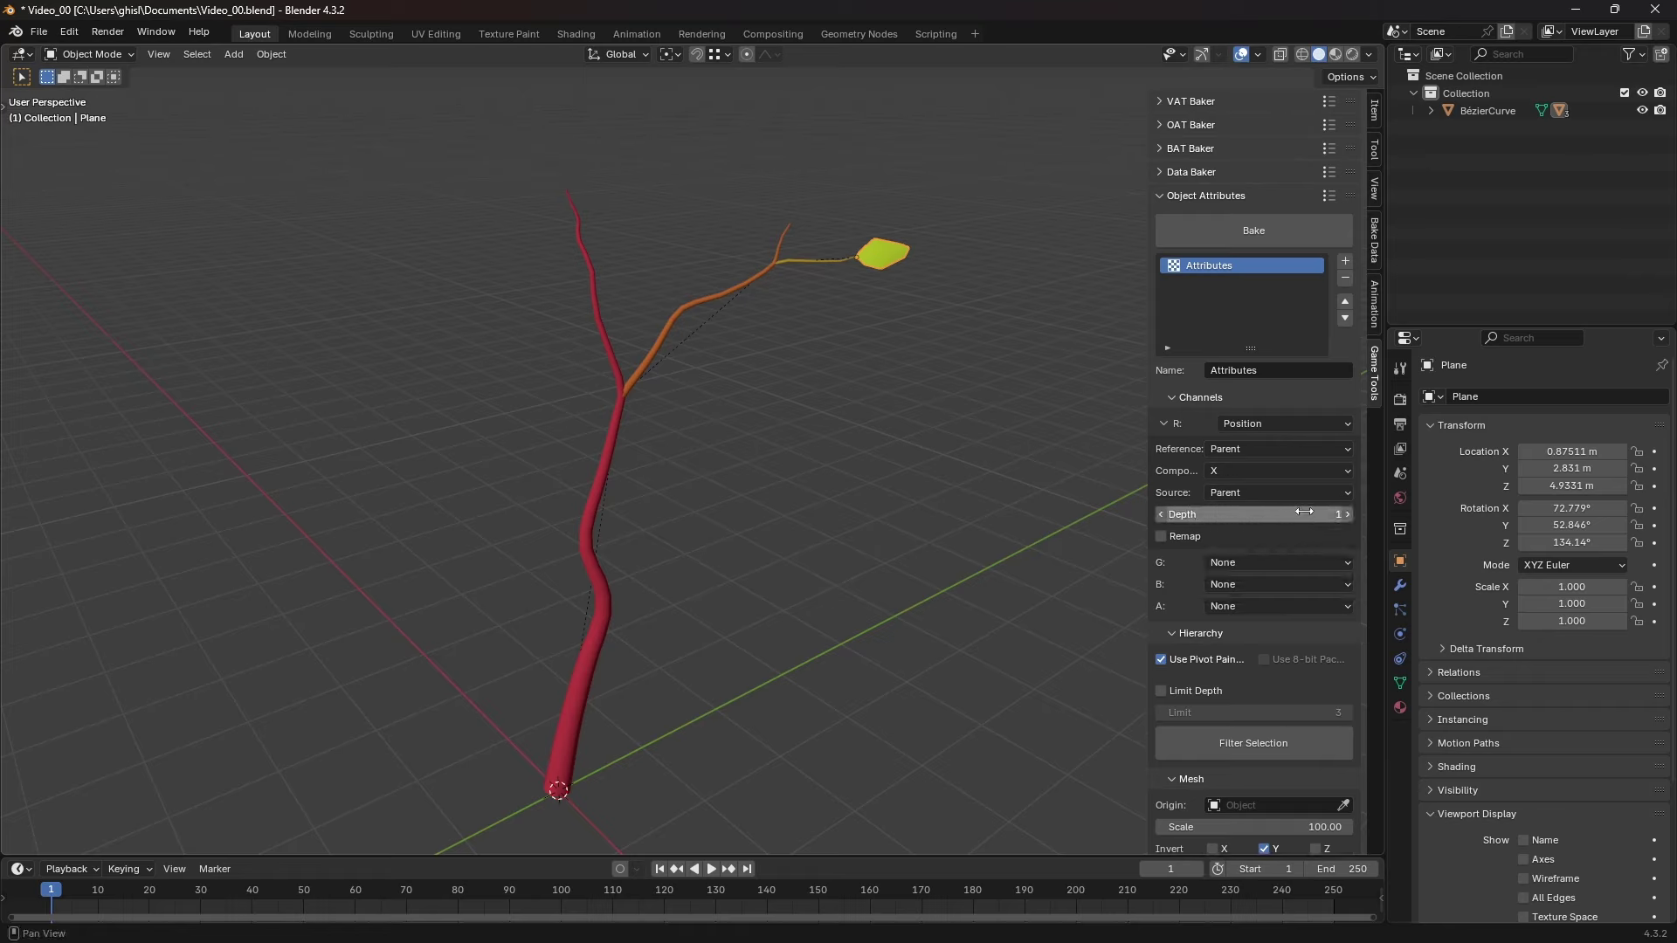
{"action": "left_click", "coordinate": [1346, 513]}
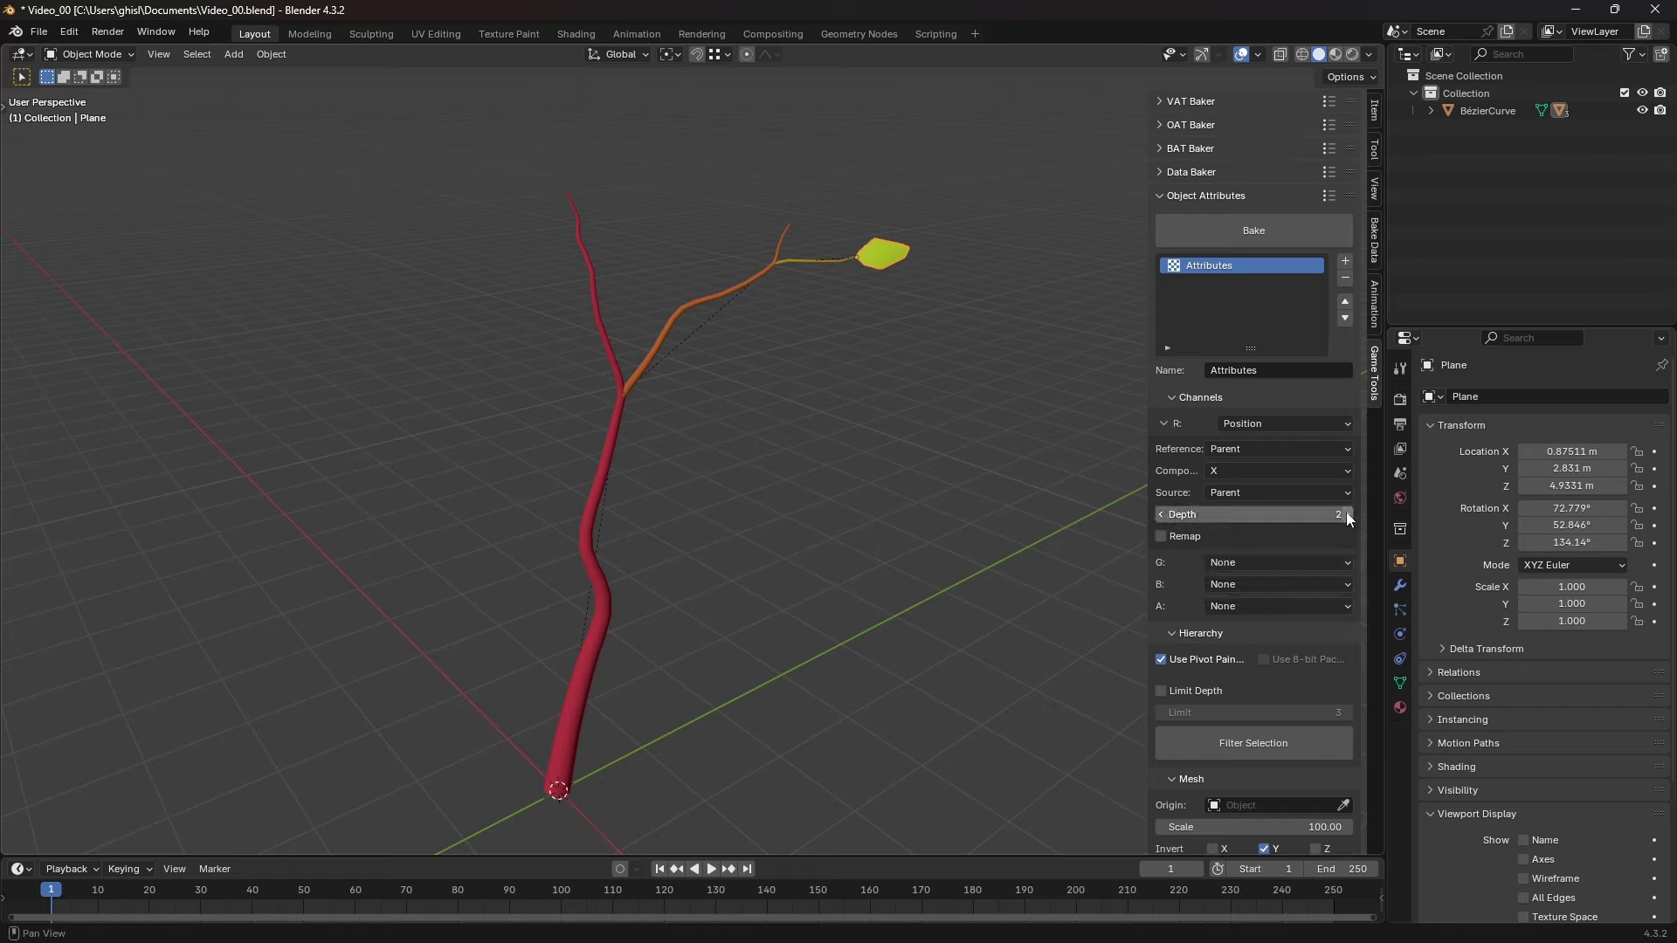
{"action": "left_click", "coordinate": [1346, 514]}
{"action": "left_click", "coordinate": [1346, 513]}
{"action": "left_click", "coordinate": [1162, 514]}
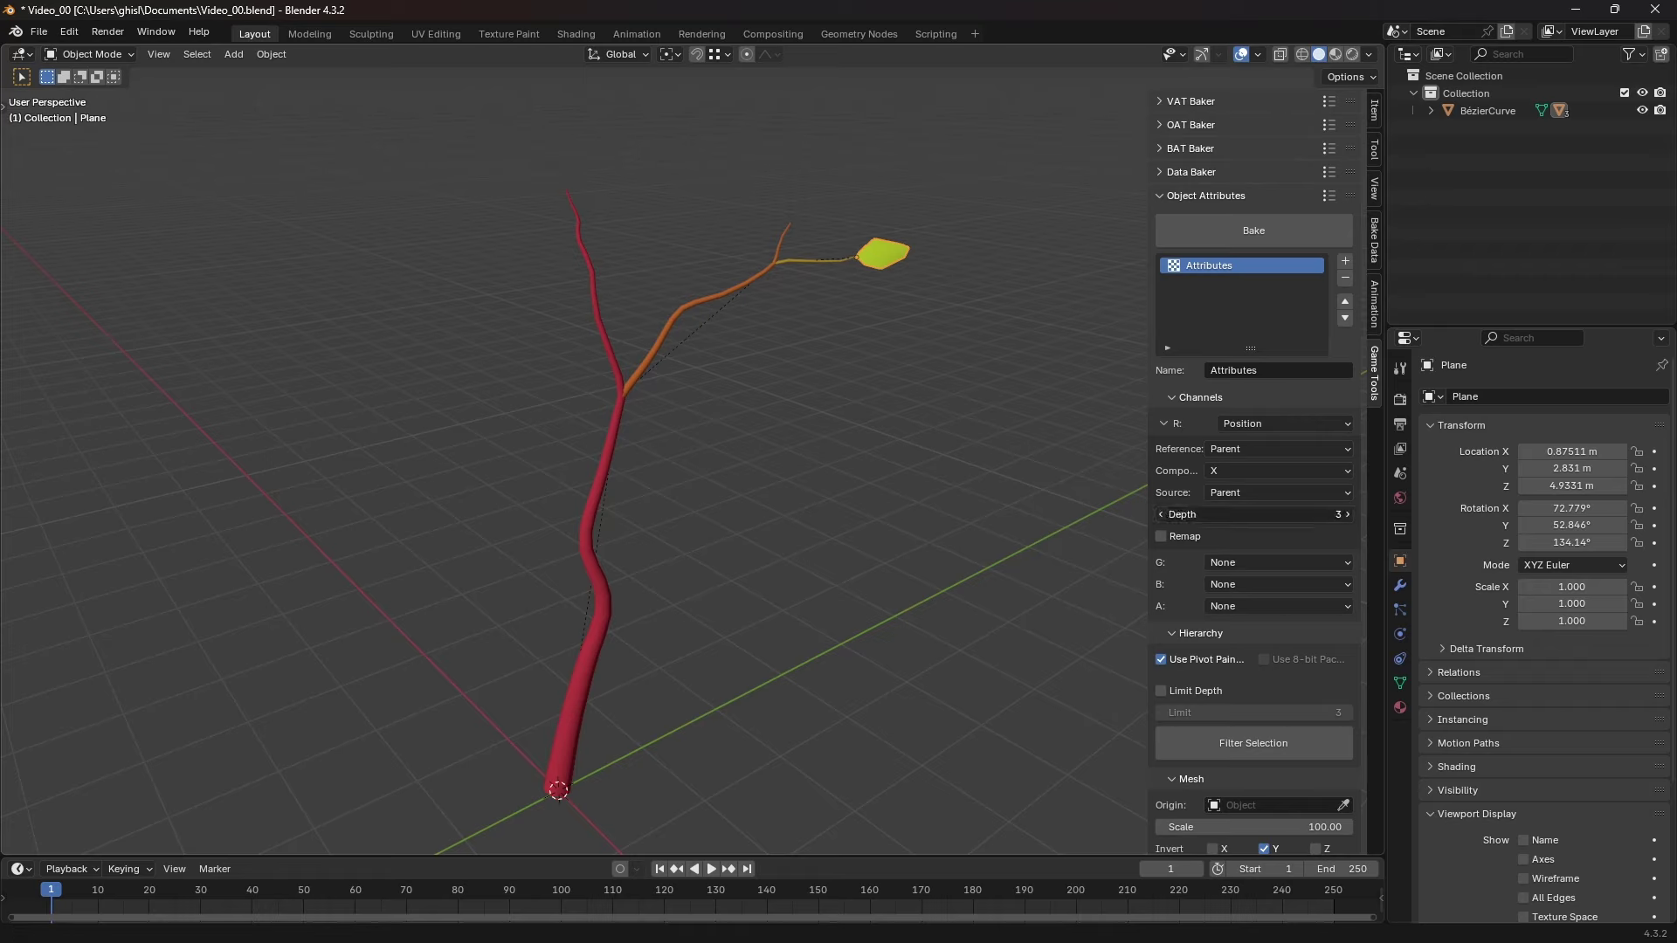
{"action": "left_click", "coordinate": [1163, 514]}
{"action": "left_click", "coordinate": [1162, 514]}
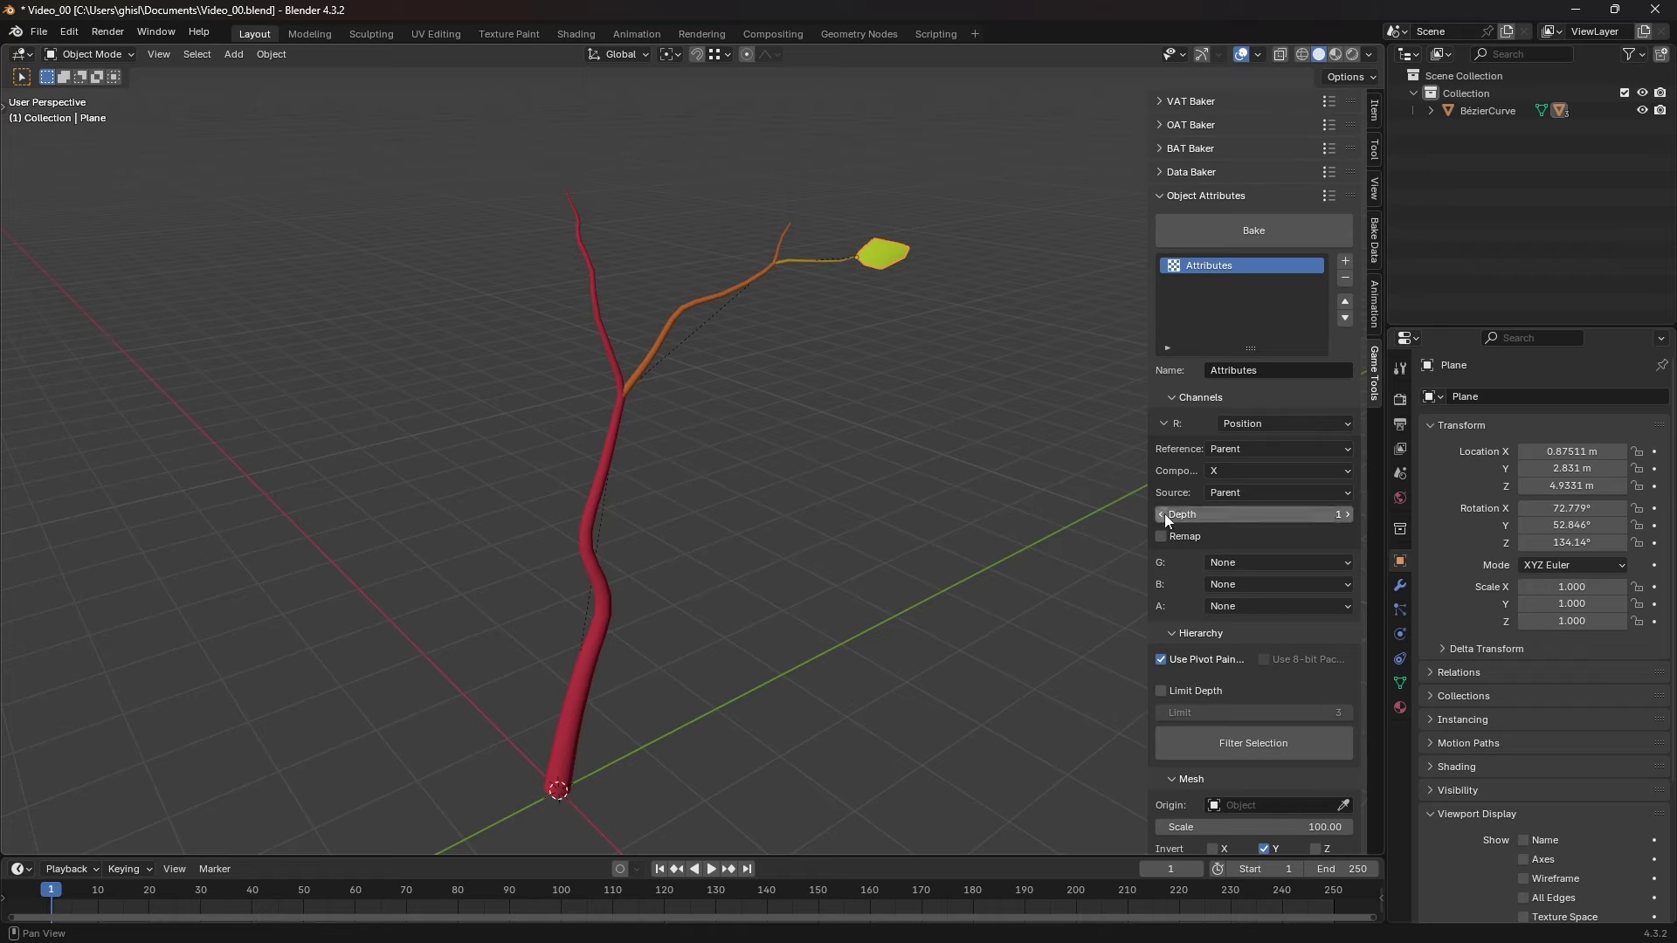
Set the R channel's position reference to World and its source to Custom
{"action": "left_click", "coordinate": [1233, 447]}
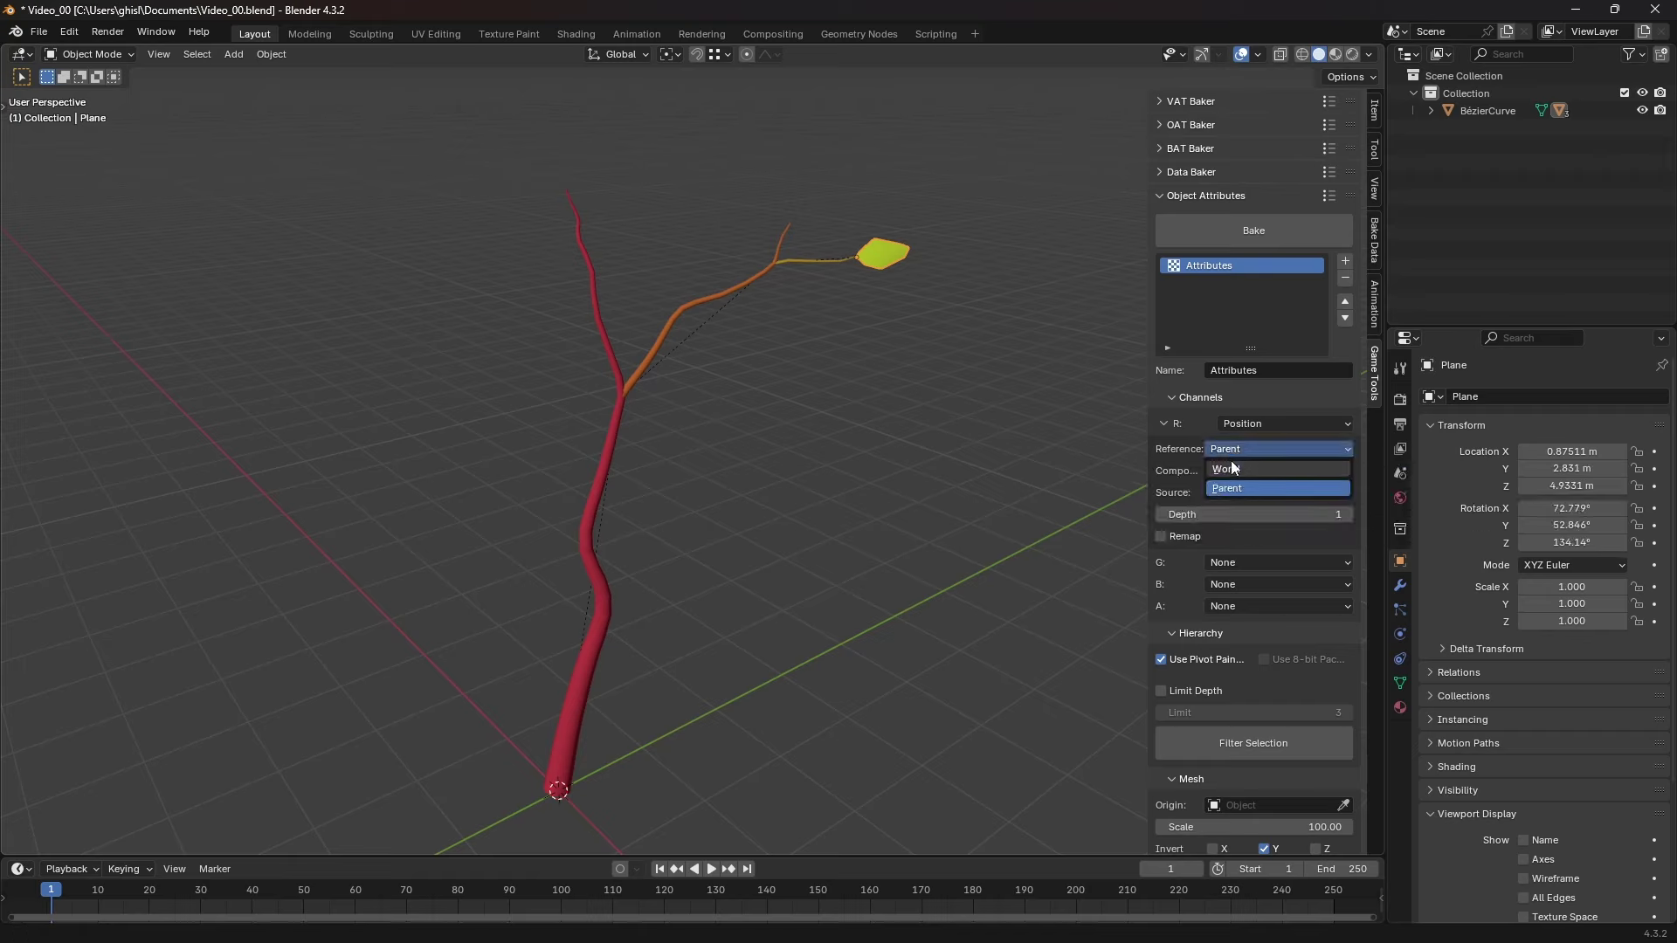
{"action": "left_click", "coordinate": [1229, 465]}
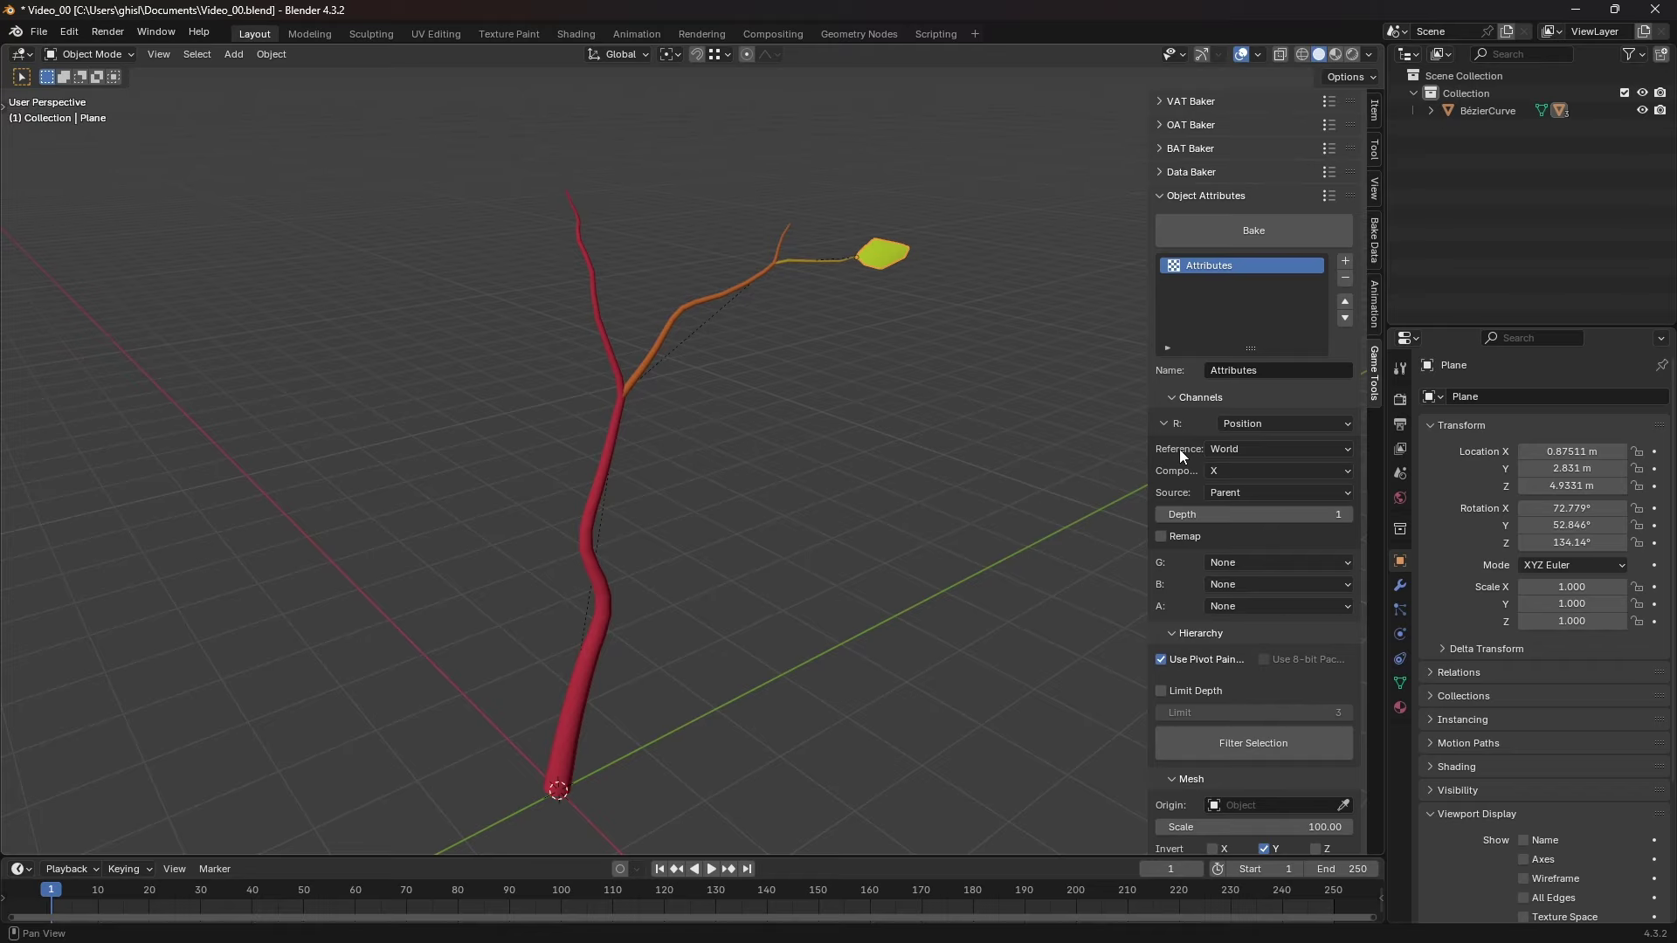
{"action": "left_click", "coordinate": [1231, 495]}
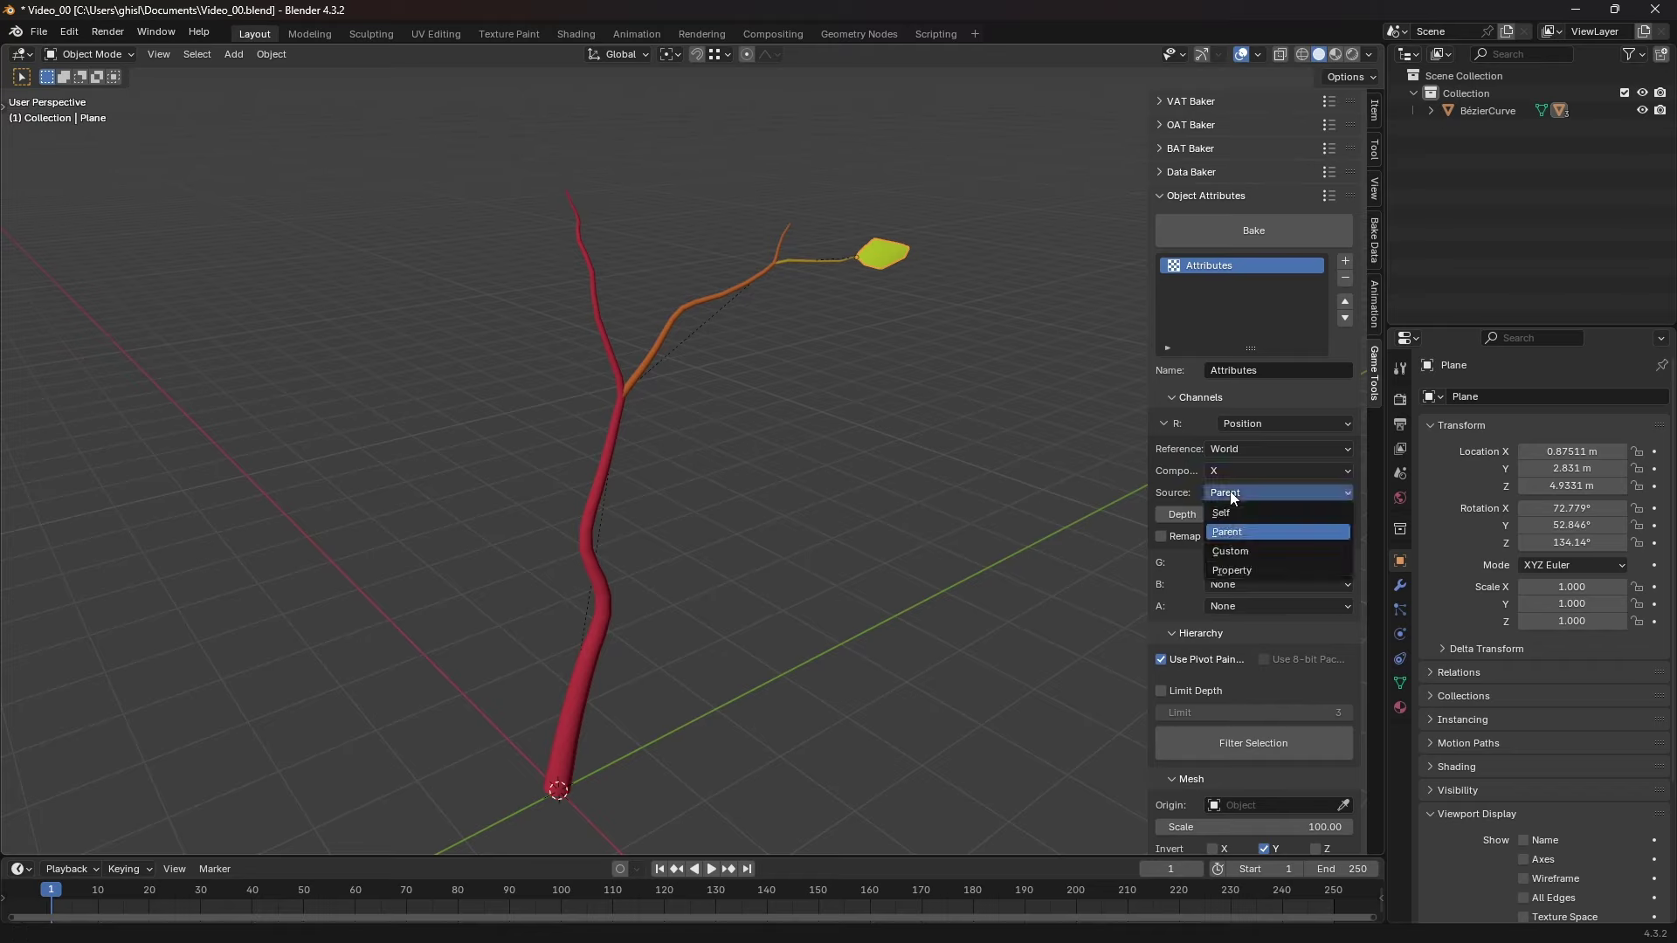
{"action": "left_click", "coordinate": [1237, 551]}
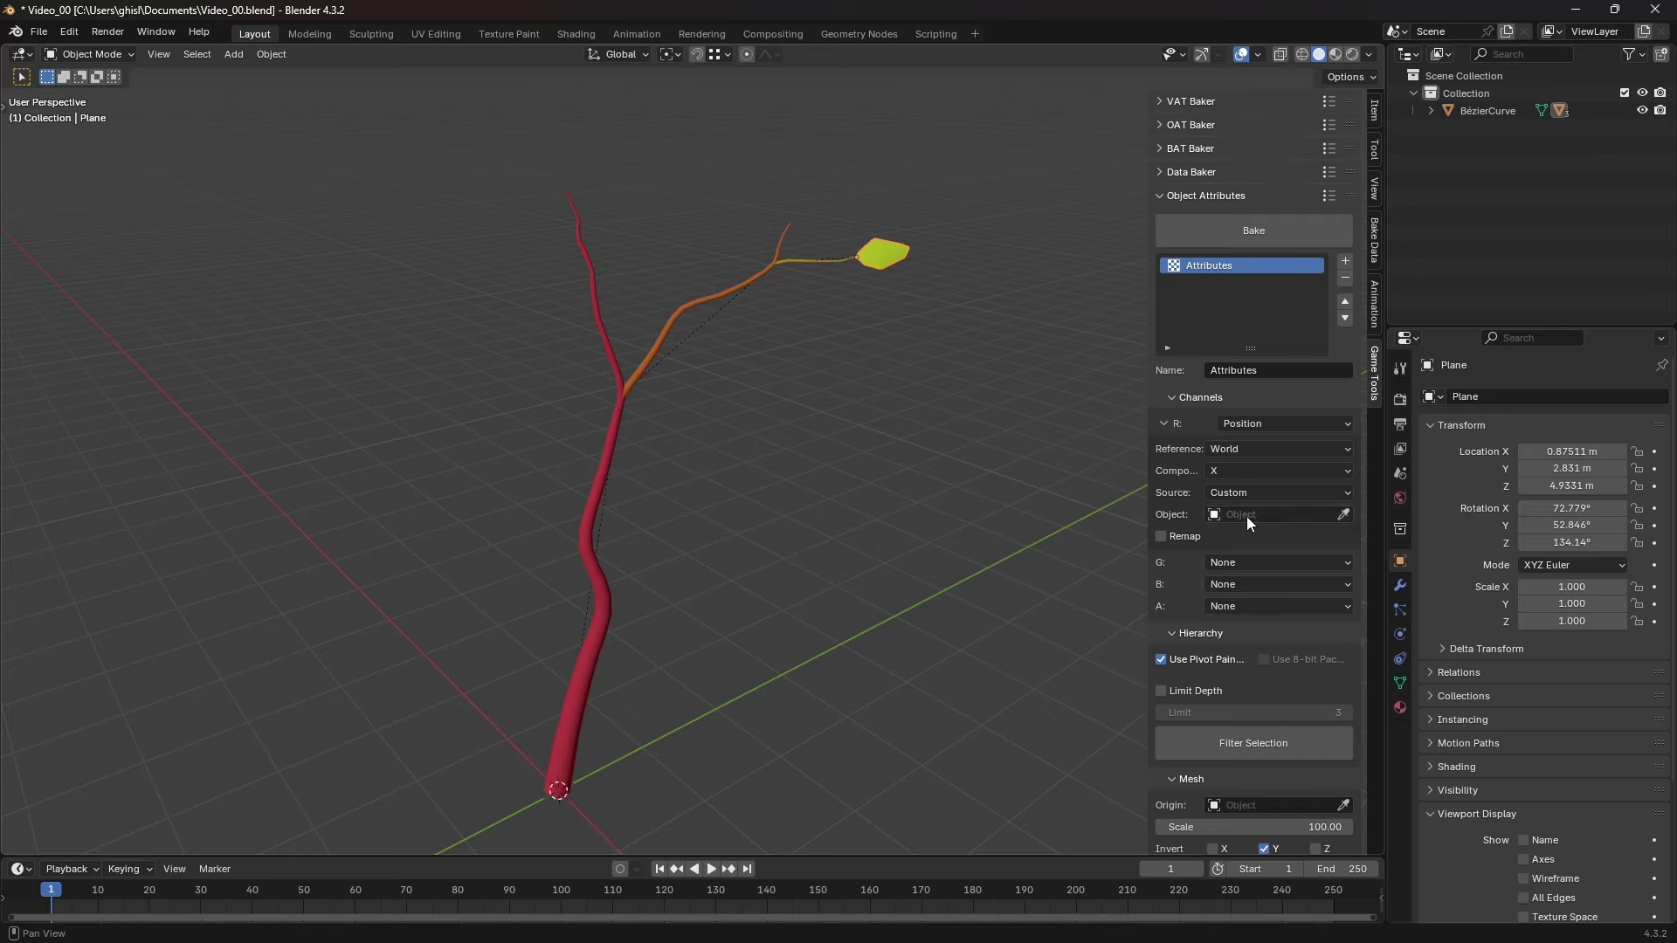
Assign Plane as the R channel's custom source object and clear it again
{"action": "left_click", "coordinate": [1247, 517]}
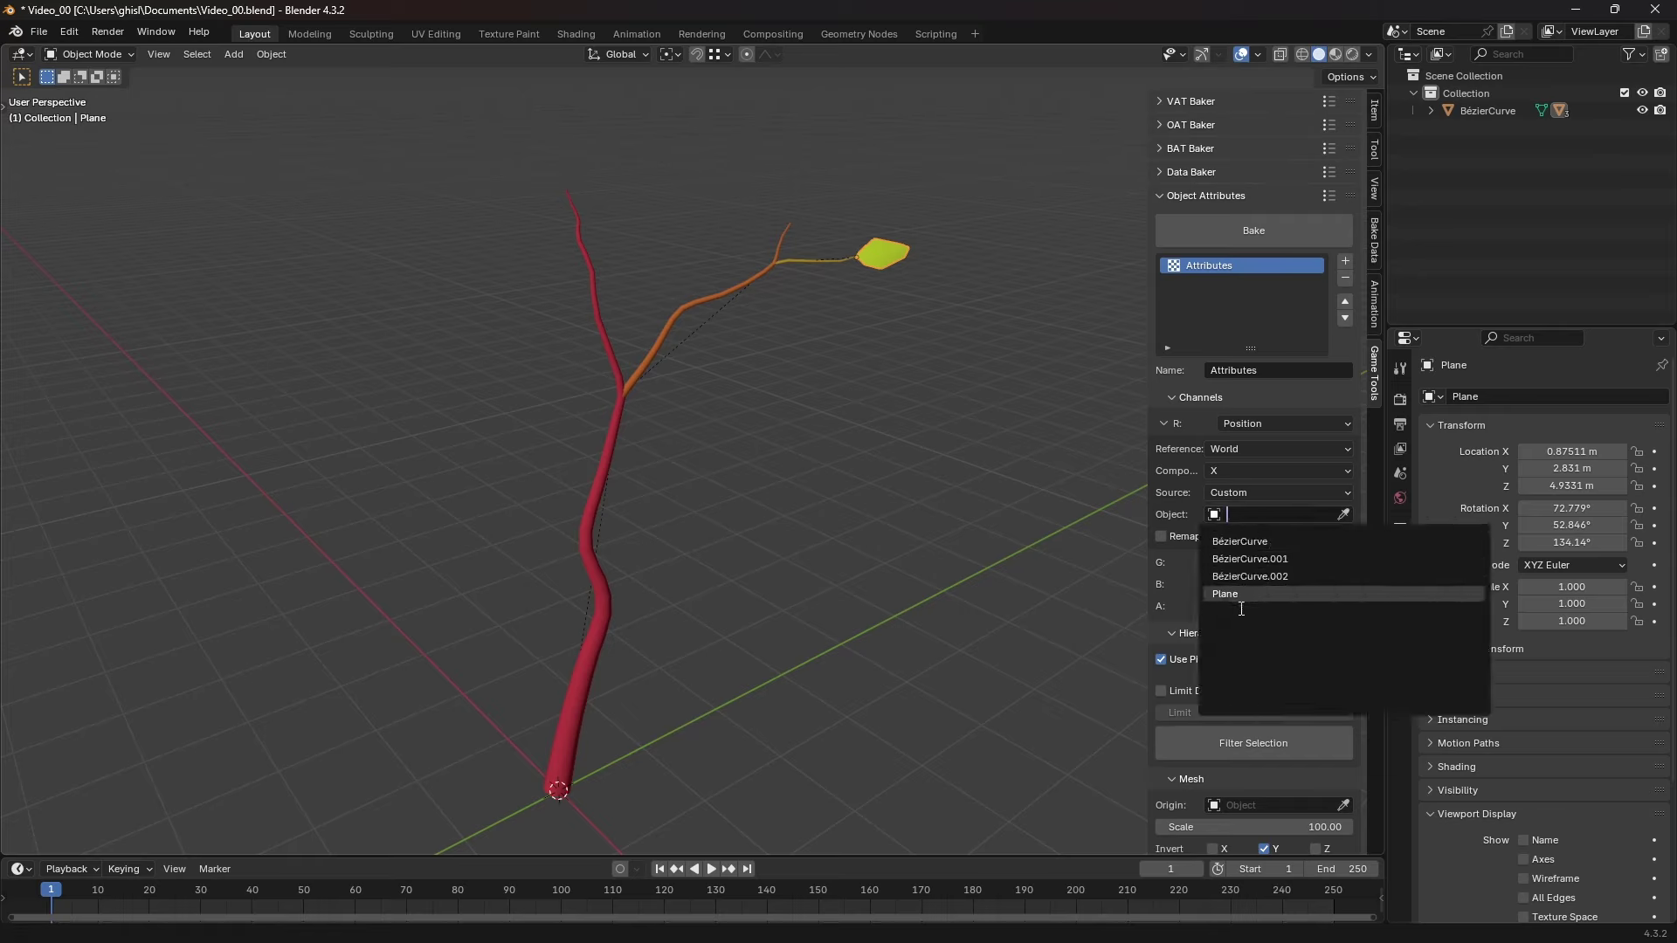
{"action": "left_click", "coordinate": [1241, 607]}
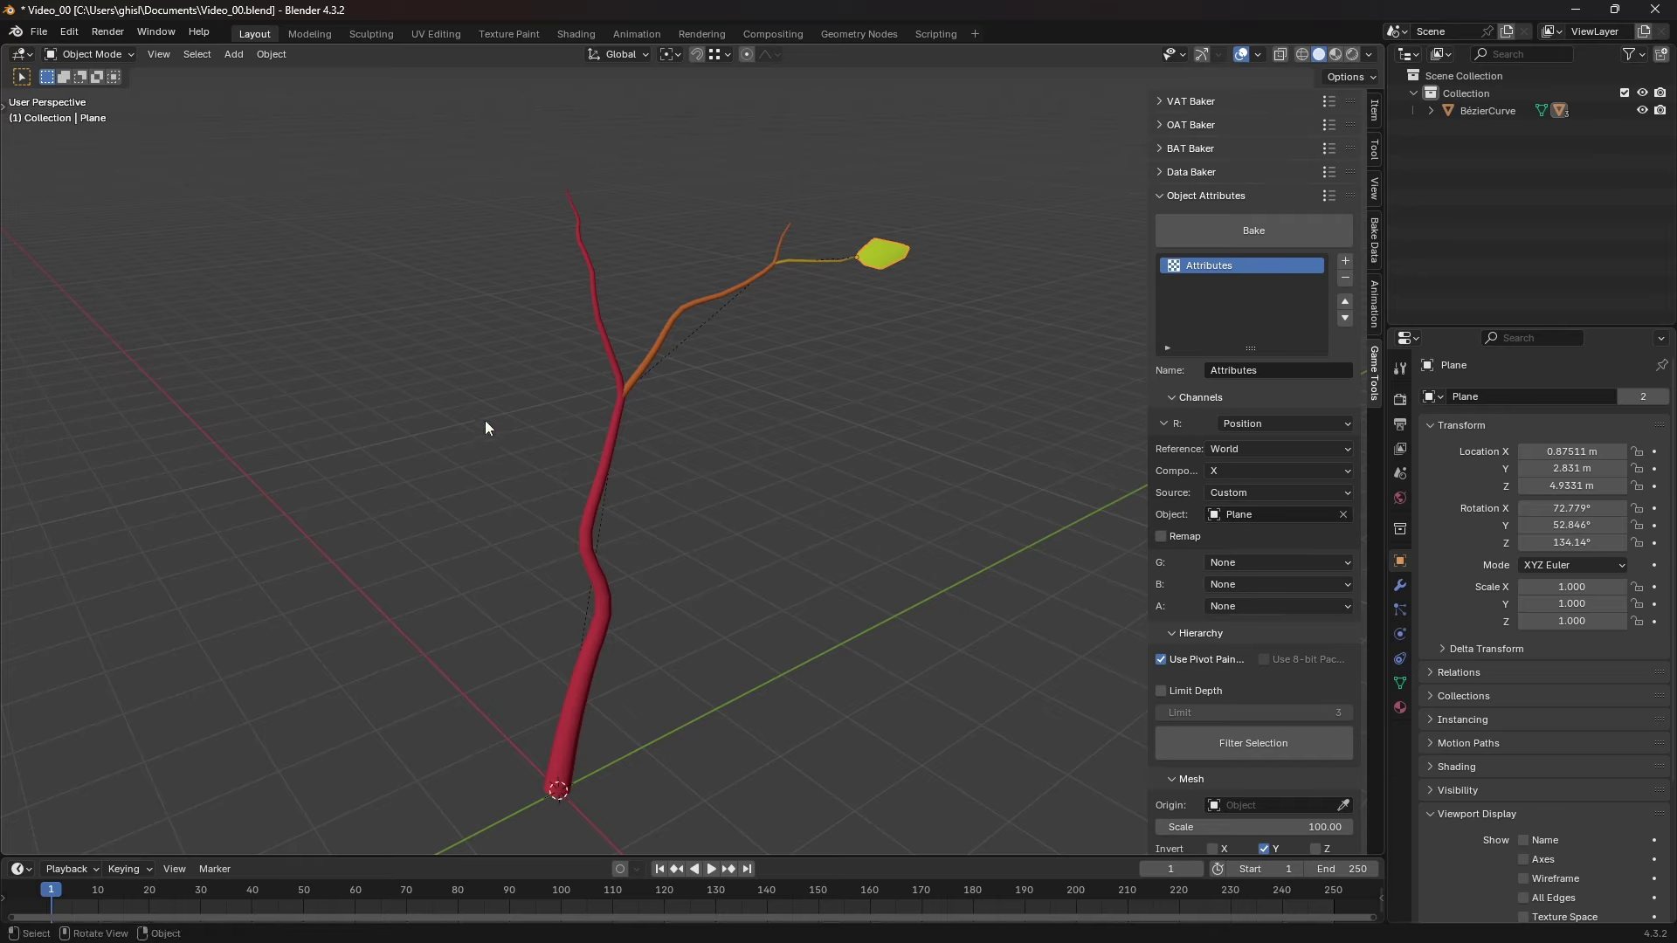
{"action": "left_click", "coordinate": [1345, 515]}
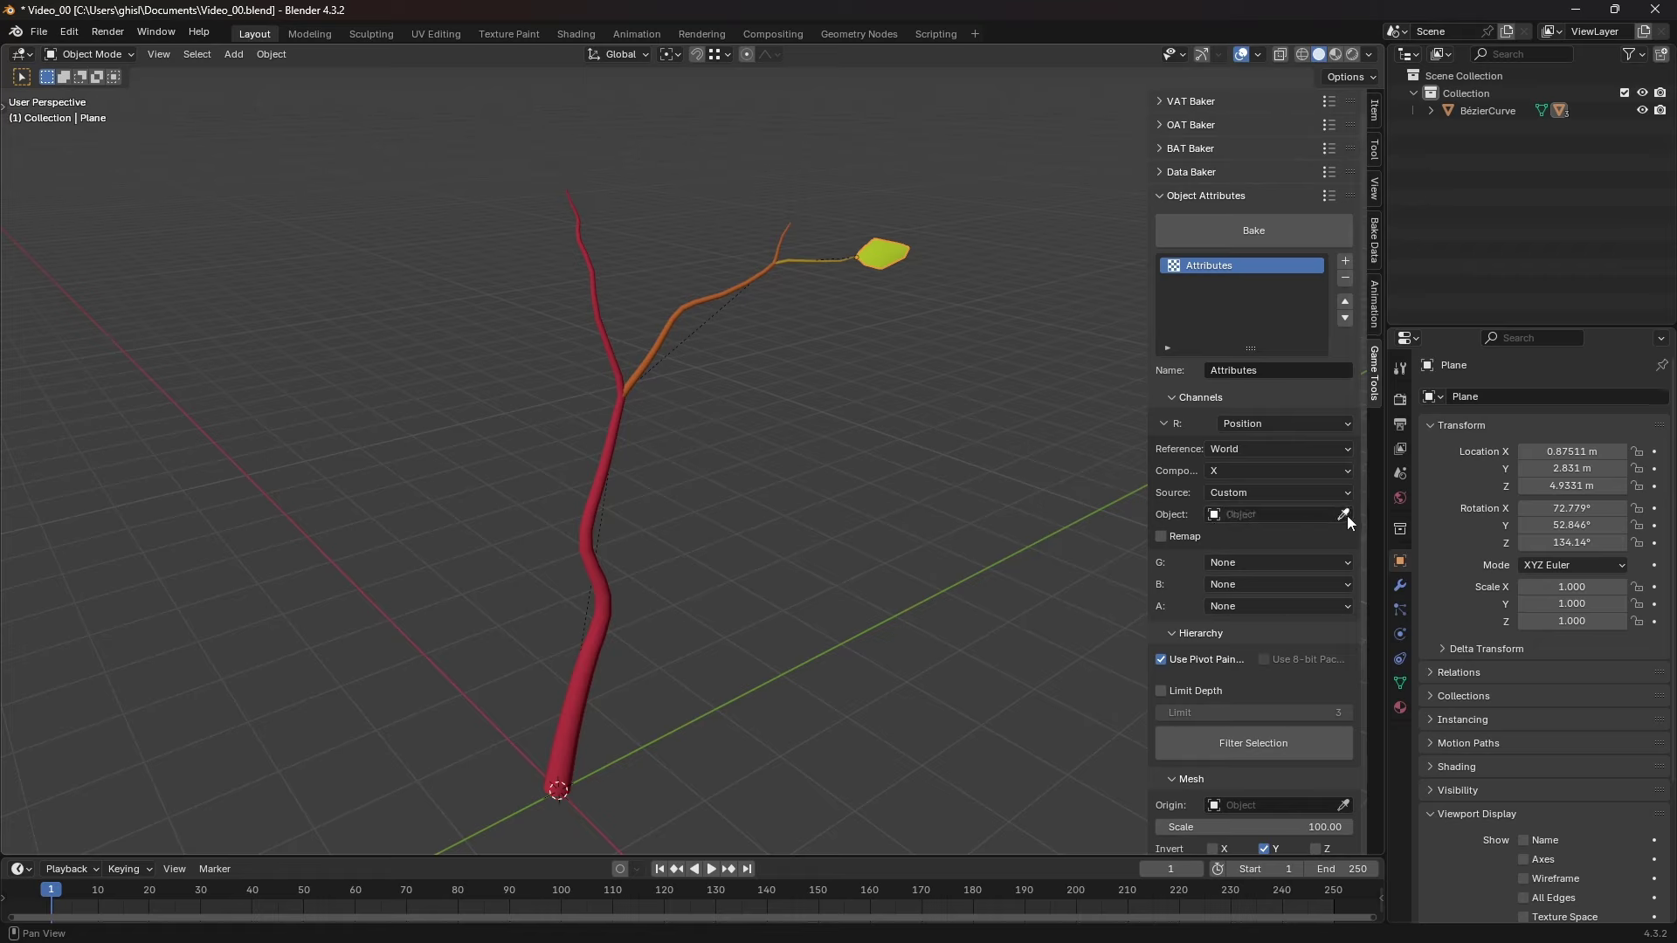
Set the R channel's source to Property and add a new custom property to the leaf object
{"action": "left_click", "coordinate": [1313, 492]}
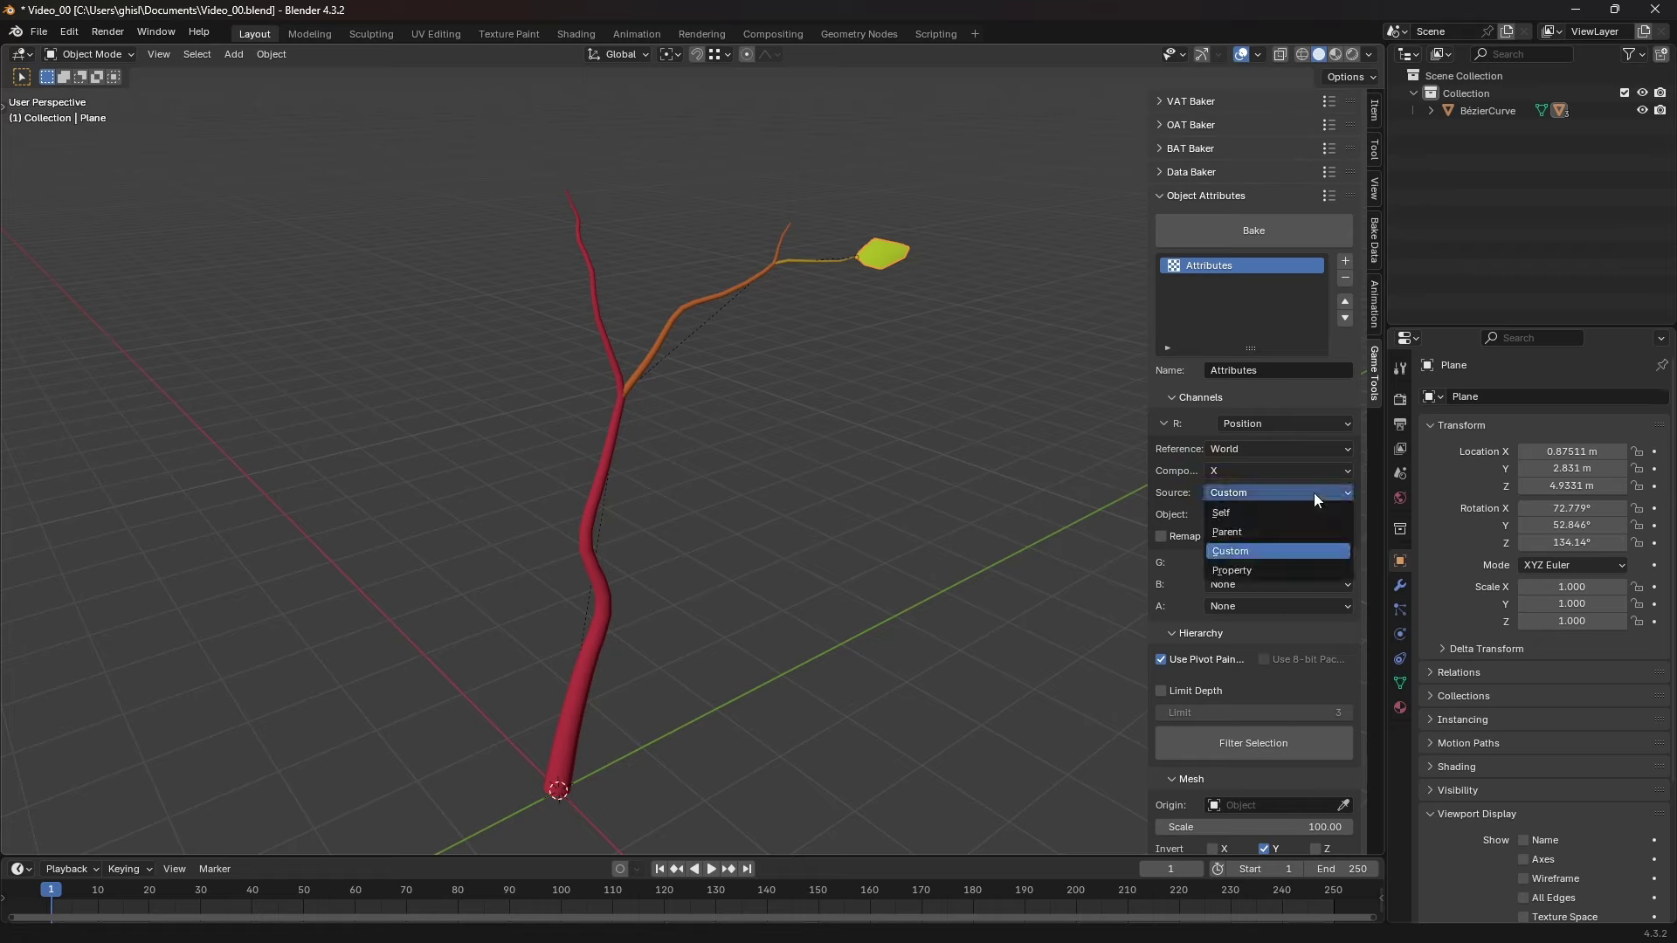
{"action": "left_click", "coordinate": [1261, 571]}
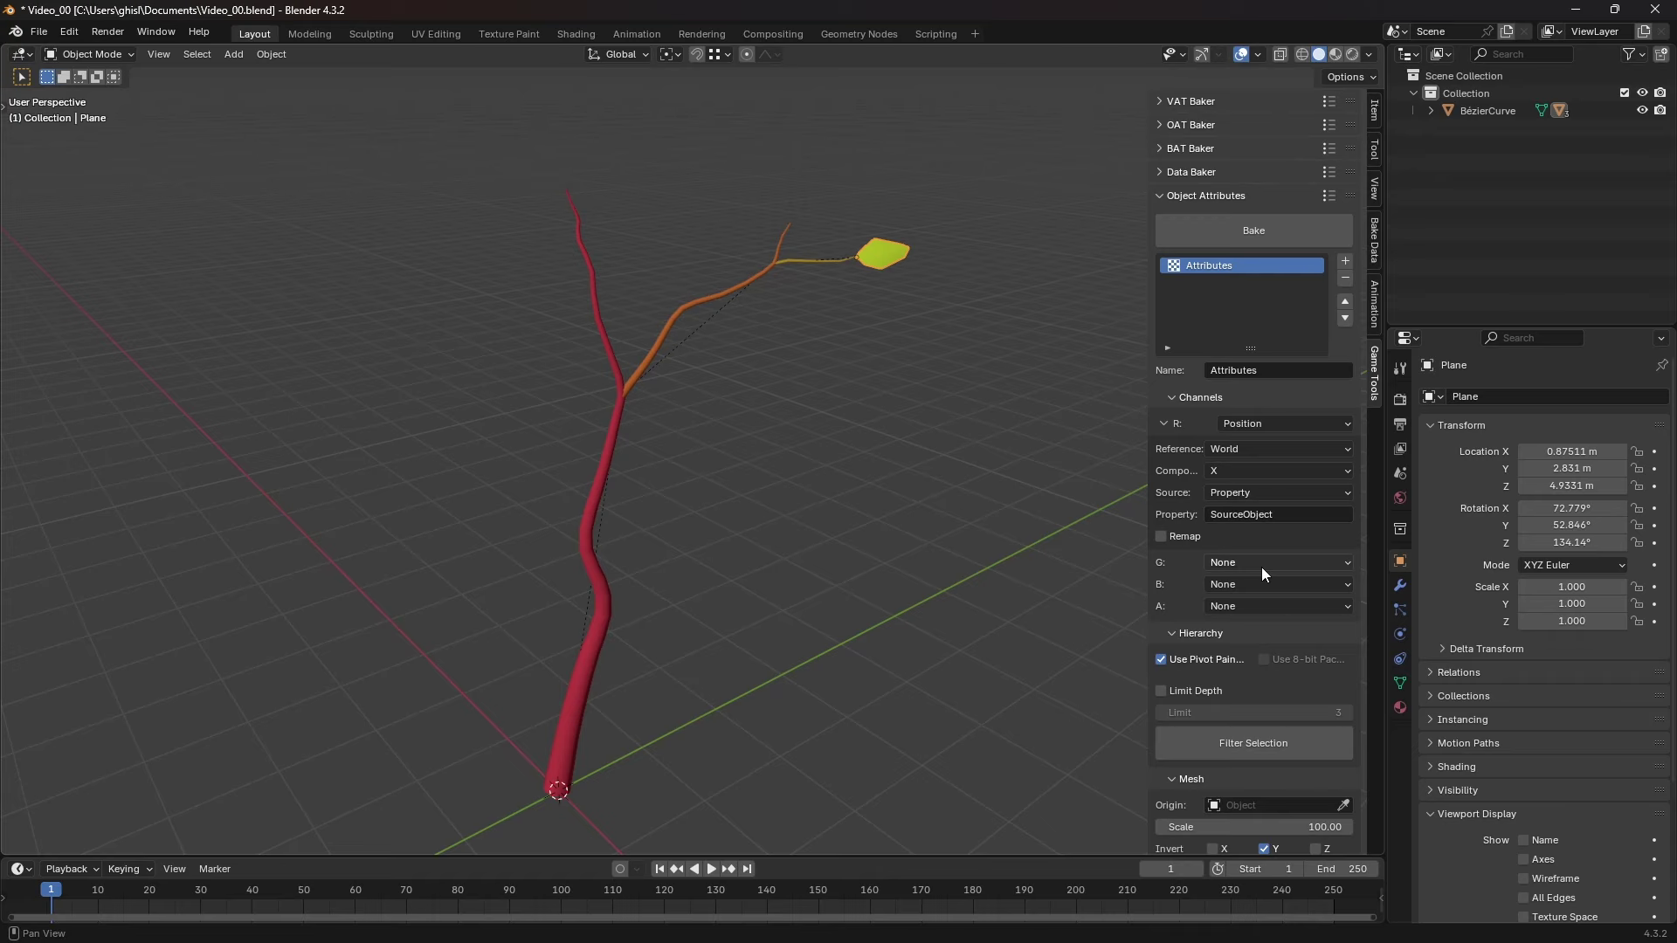
{"action": "scroll", "coordinate": [1487, 620], "scroll_direction": "down", "scroll_amount": 5}
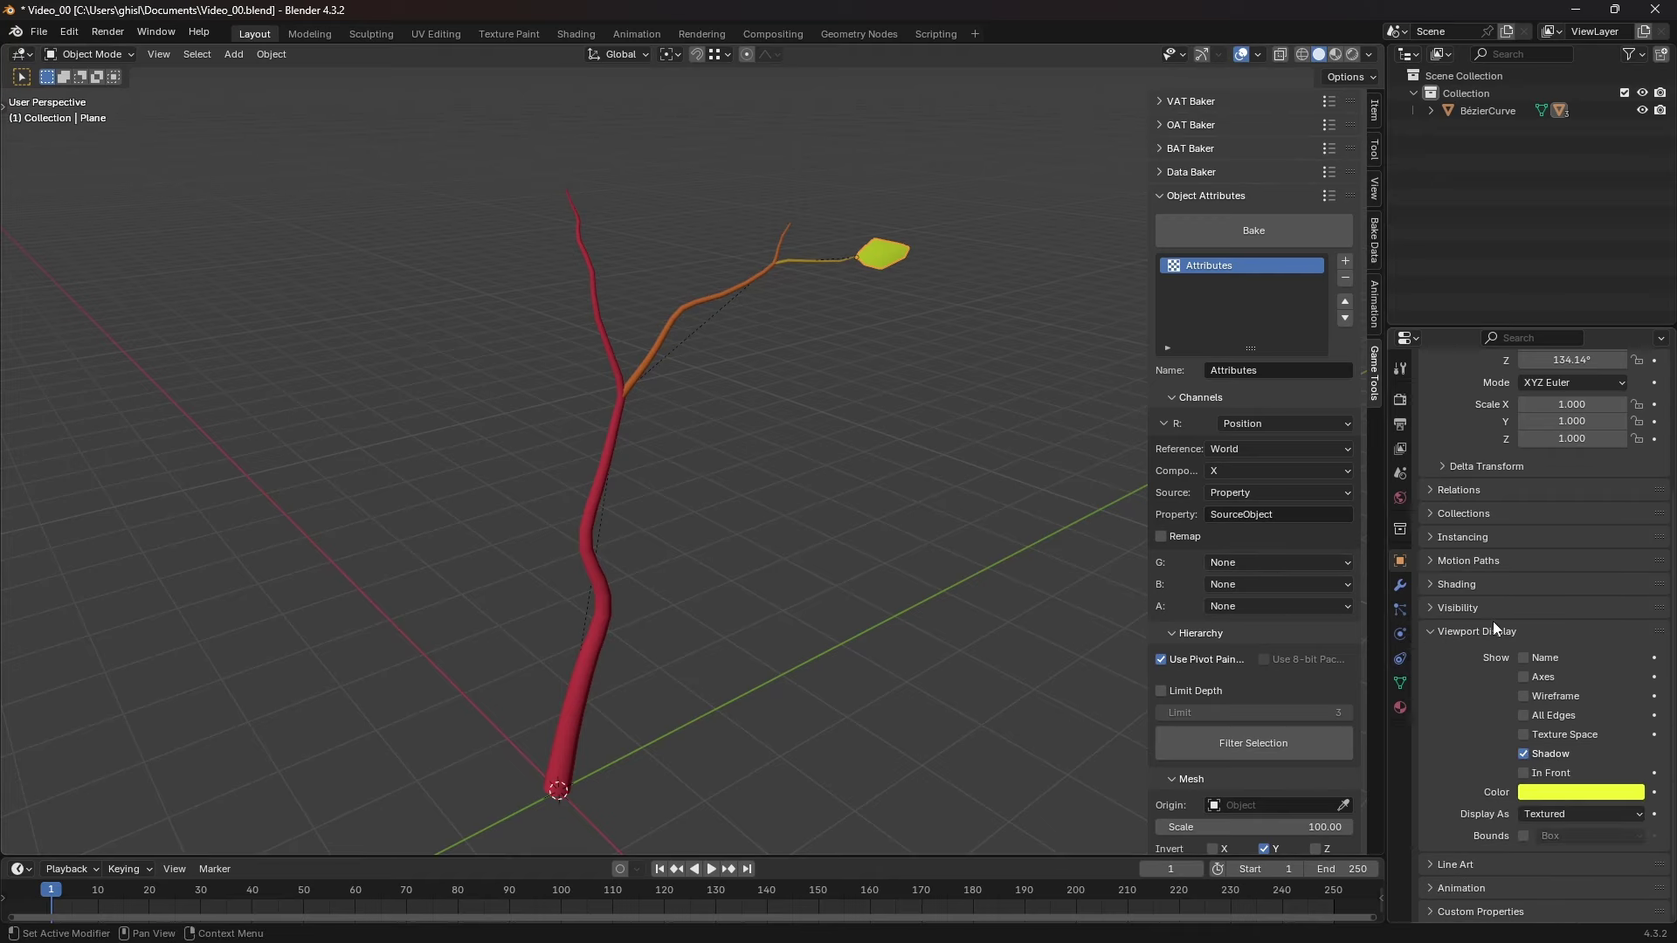
{"action": "left_click", "coordinate": [1529, 906]}
{"action": "middle_click_drag", "start_coordinate": [1528, 891], "coordinate": [1528, 849]}
{"action": "left_click", "coordinate": [1556, 894]}
{"action": "middle_click_drag", "start_coordinate": [1572, 905], "coordinate": [1596, 882]}
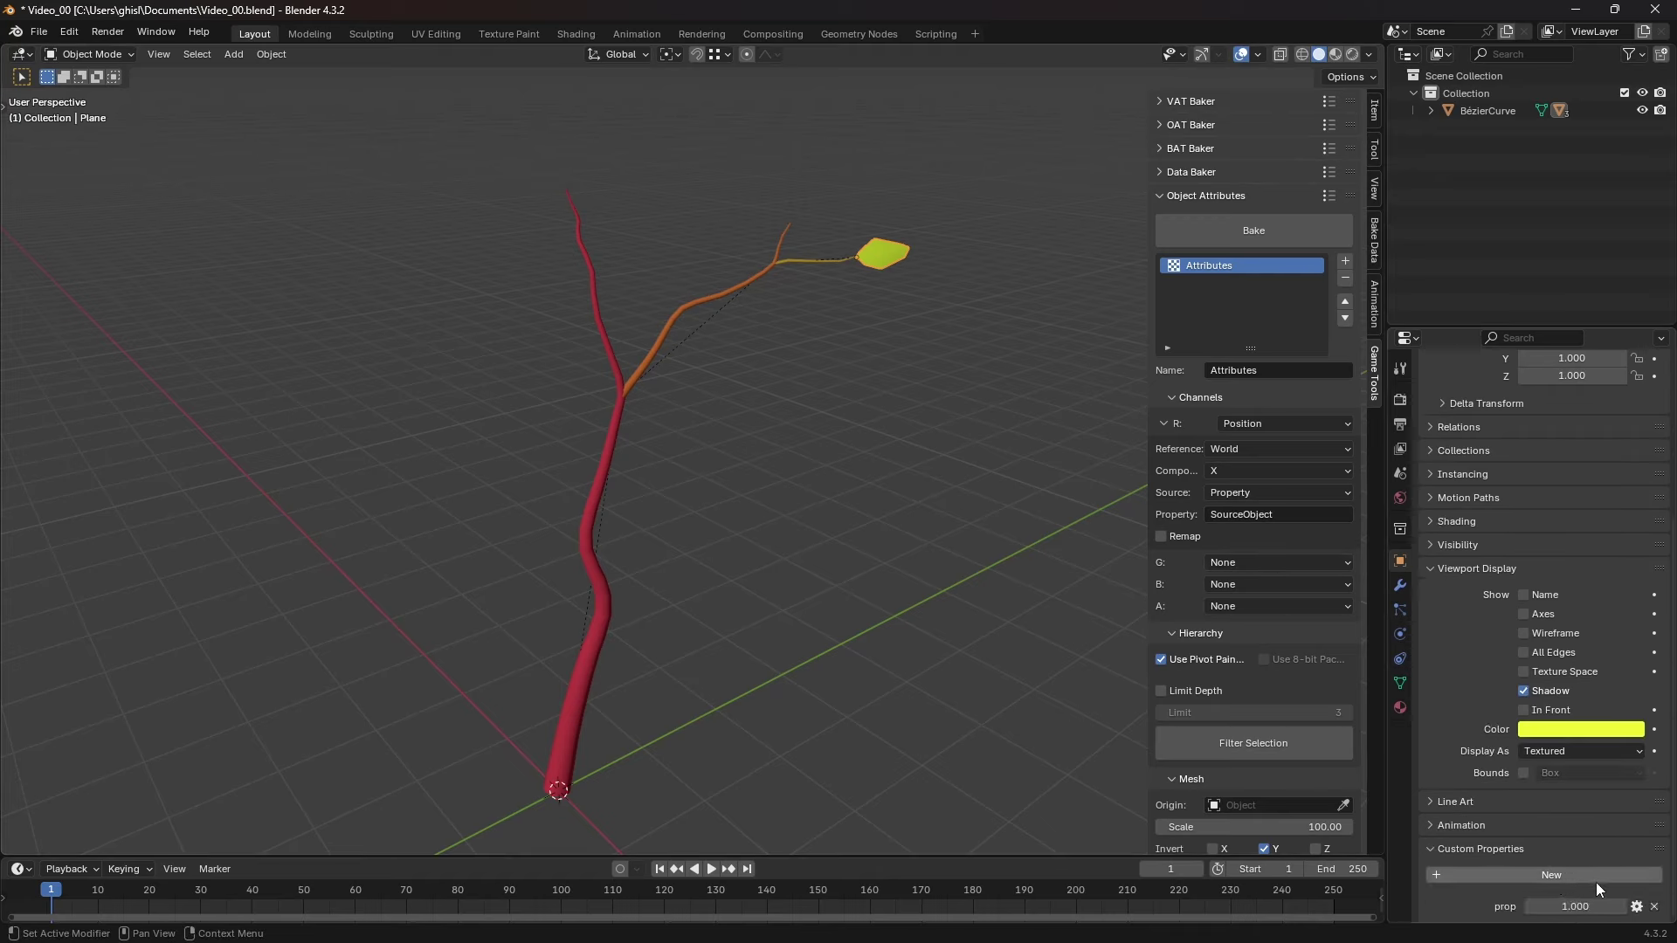
Change the leaf's new custom property to the Data-Block type and name it SourceObject
{"action": "left_click", "coordinate": [1636, 907]}
{"action": "left_click", "coordinate": [1551, 640]}
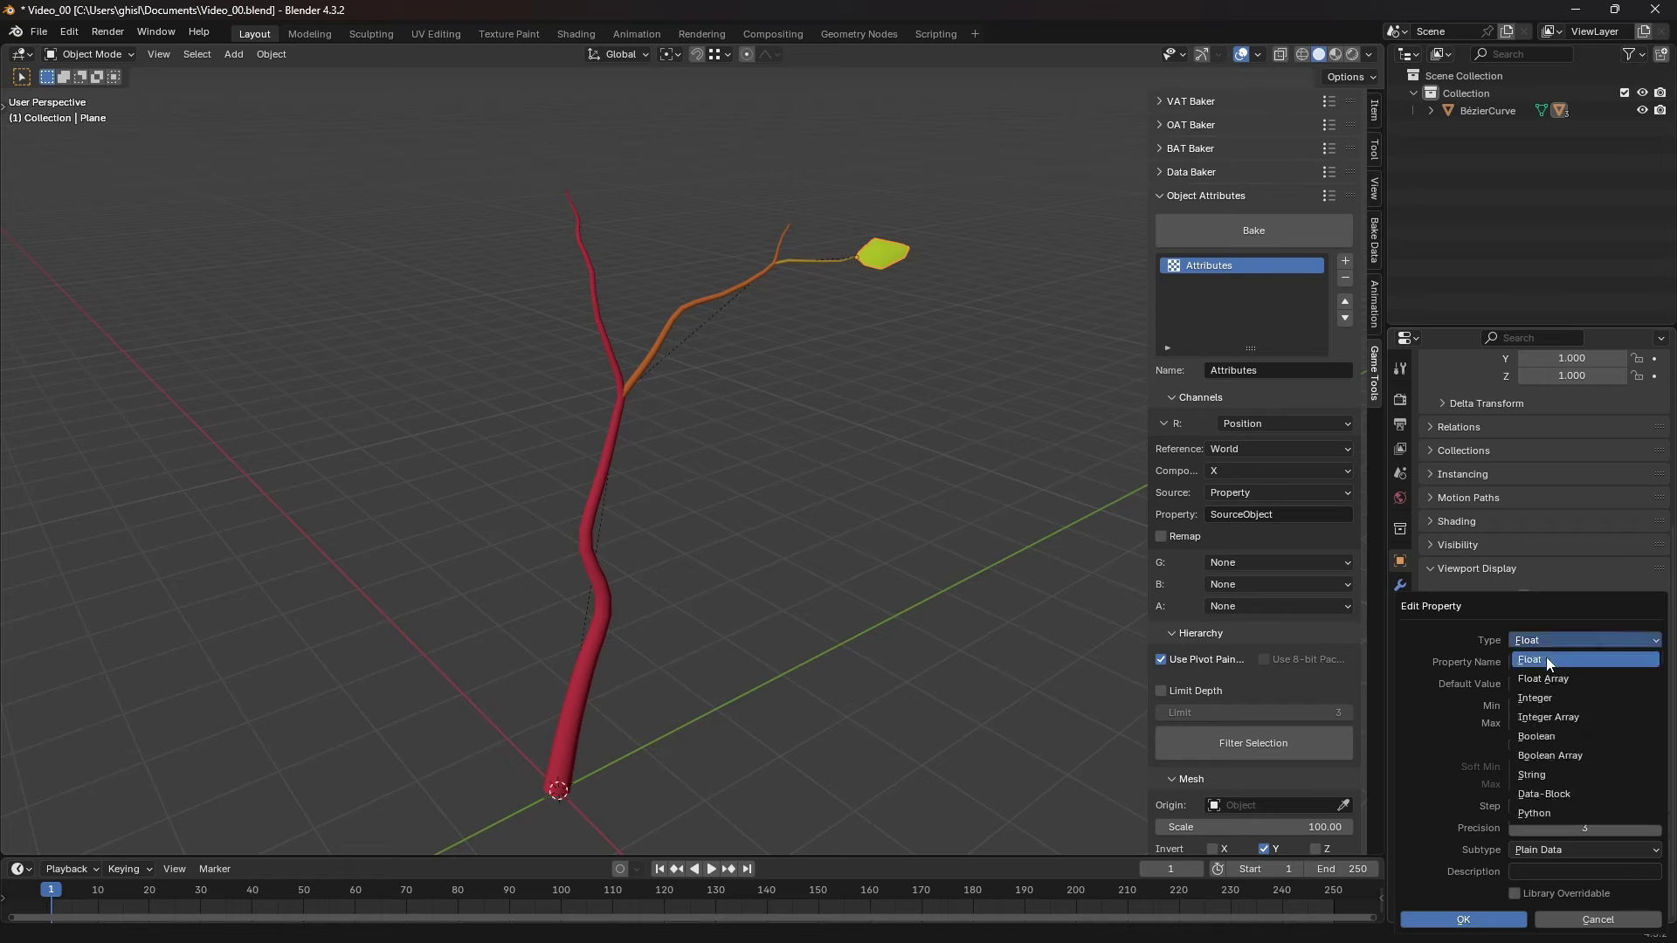
{"action": "left_click", "coordinate": [1547, 793]}
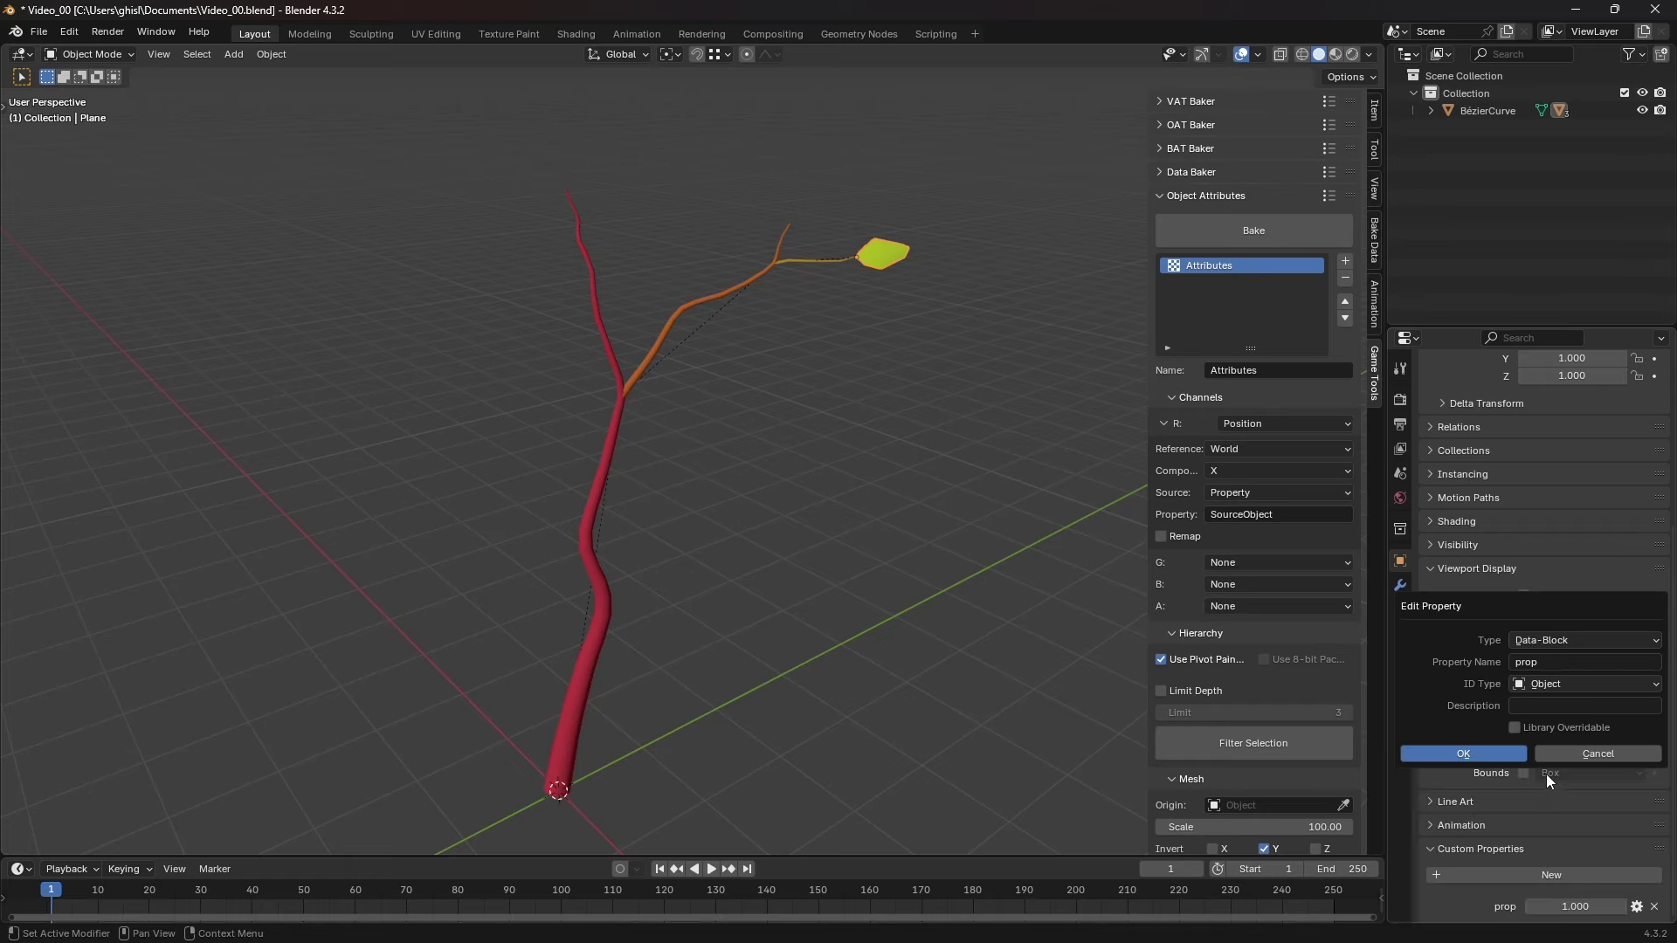
{"action": "left_click", "coordinate": [1550, 662]}
{"action": "type", "text": "SourceObject"}
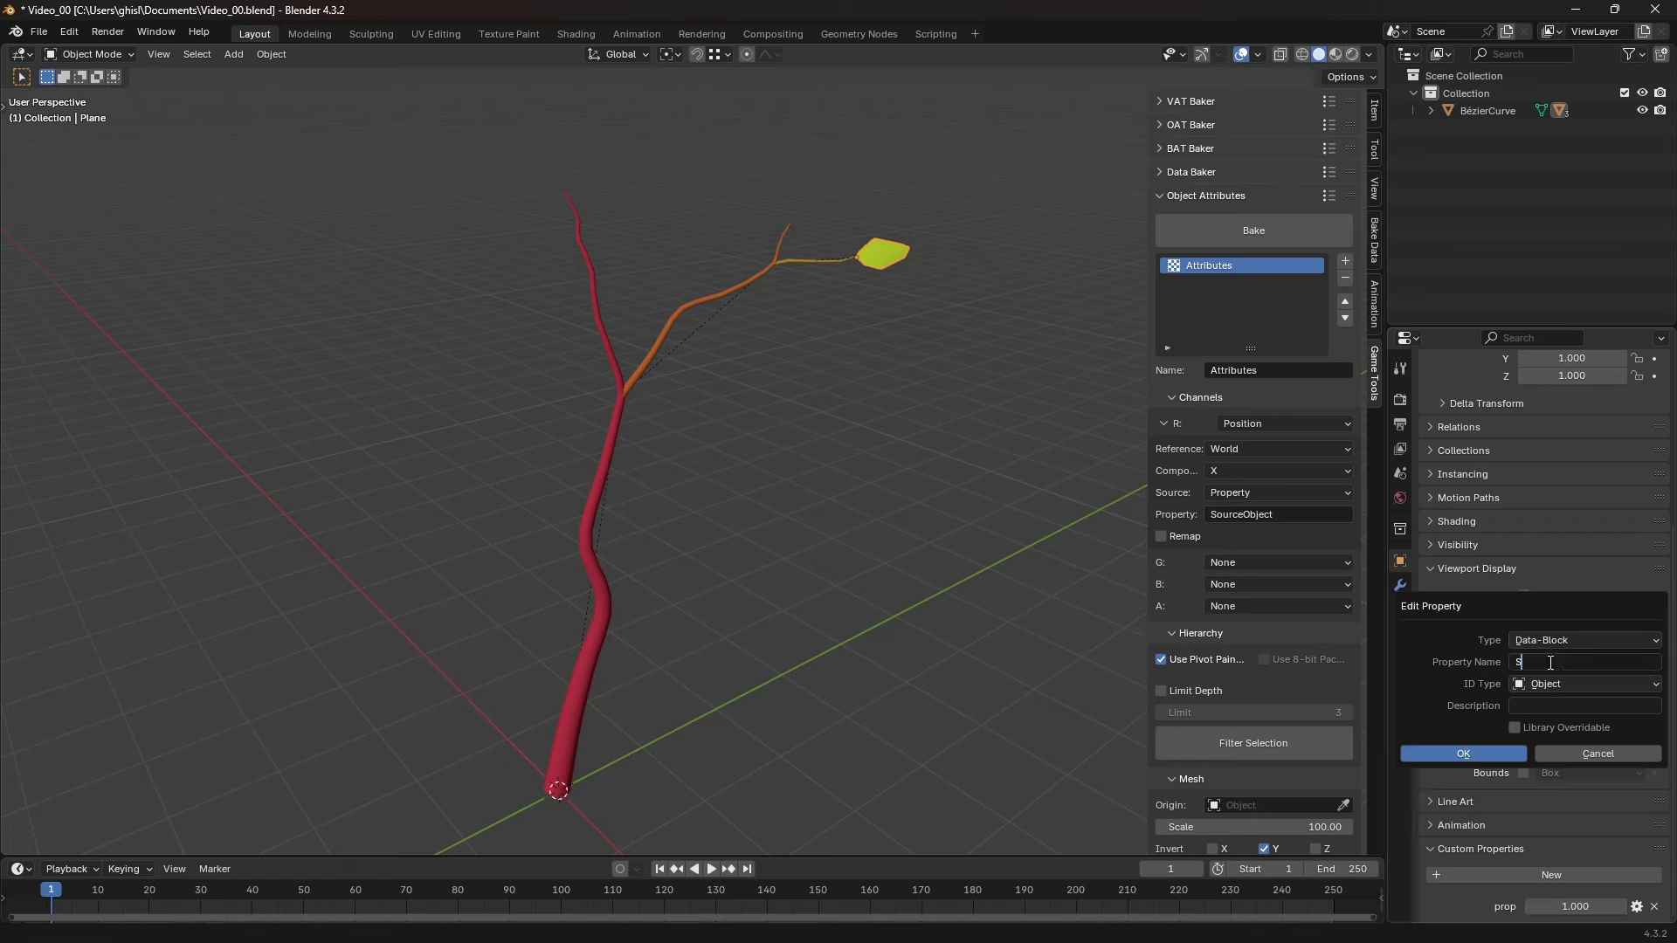
{"action": "left_click", "coordinate": [1463, 753]}
Check the property name used as the channel's source and the objects selectable for the leaf's SourceObject property
{"action": "left_click", "coordinate": [1234, 515]}
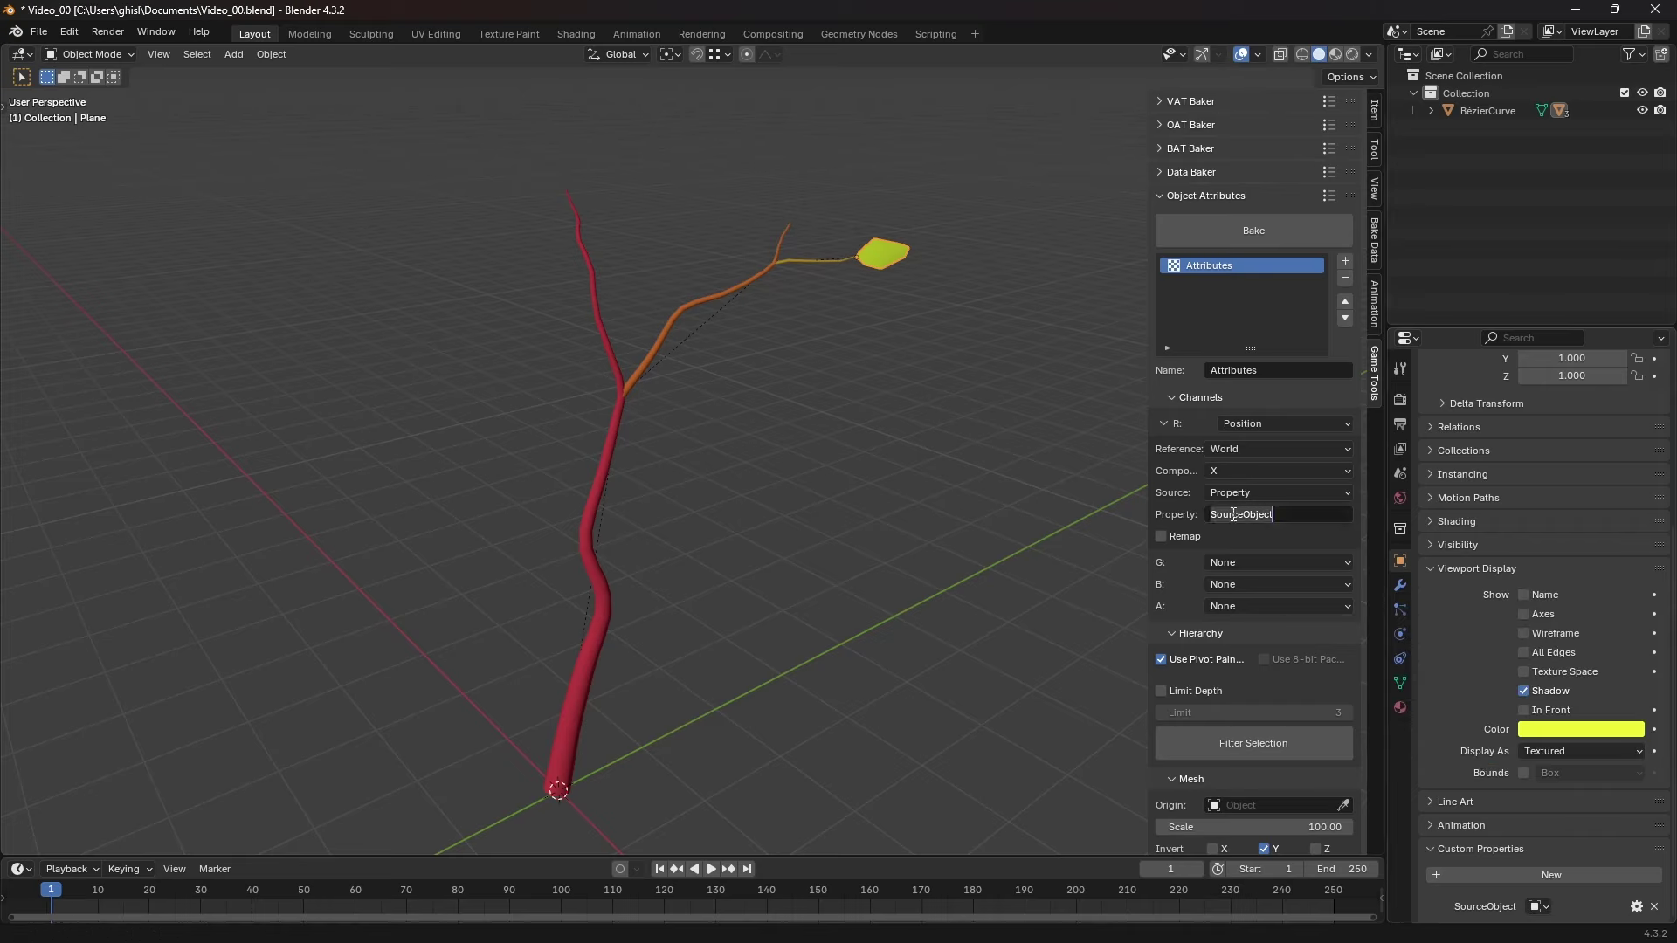
{"action": "left_click", "coordinate": [1278, 514]}
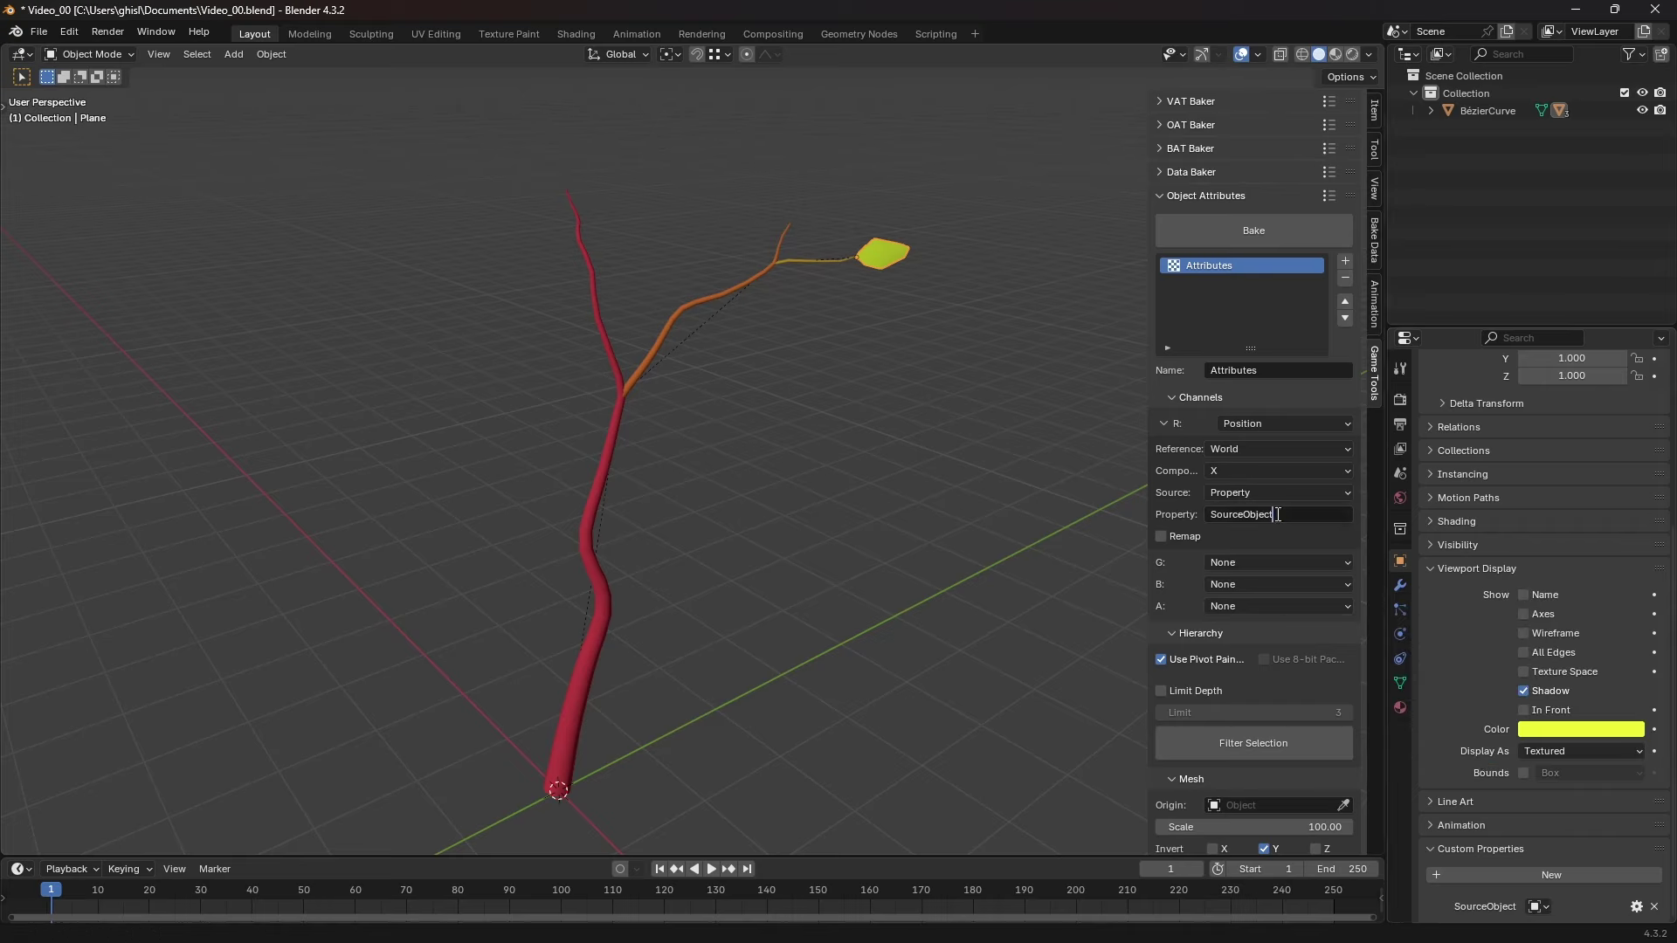
{"action": "left_click", "coordinate": [1537, 907]}
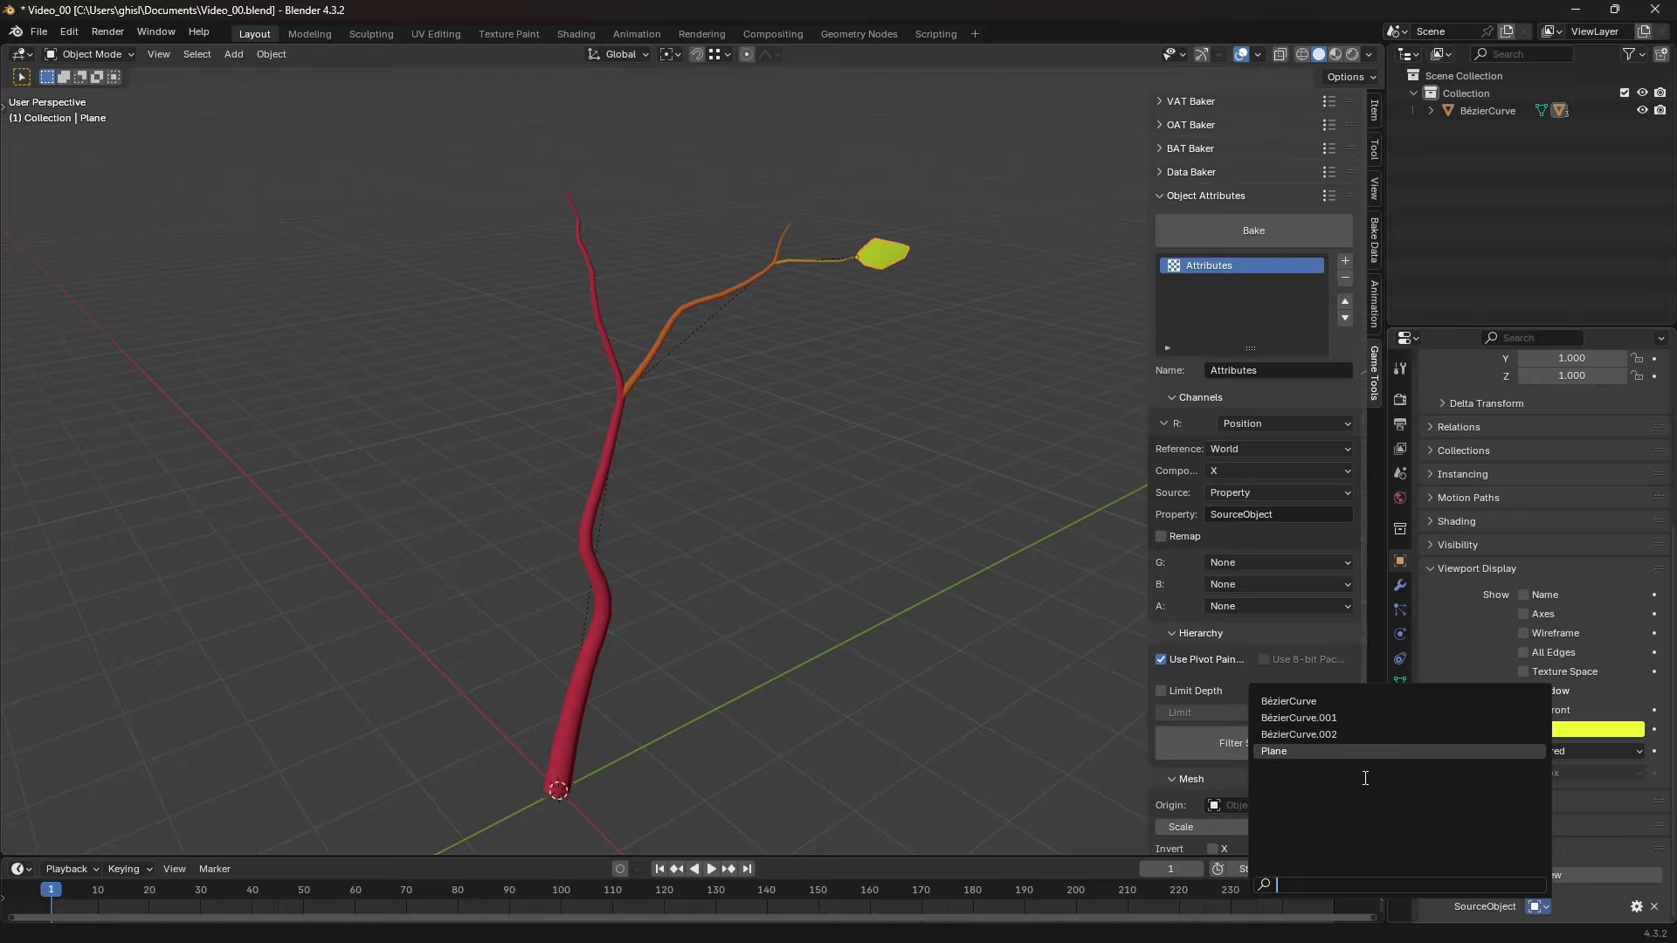
{"action": "key", "text": "Escape"}
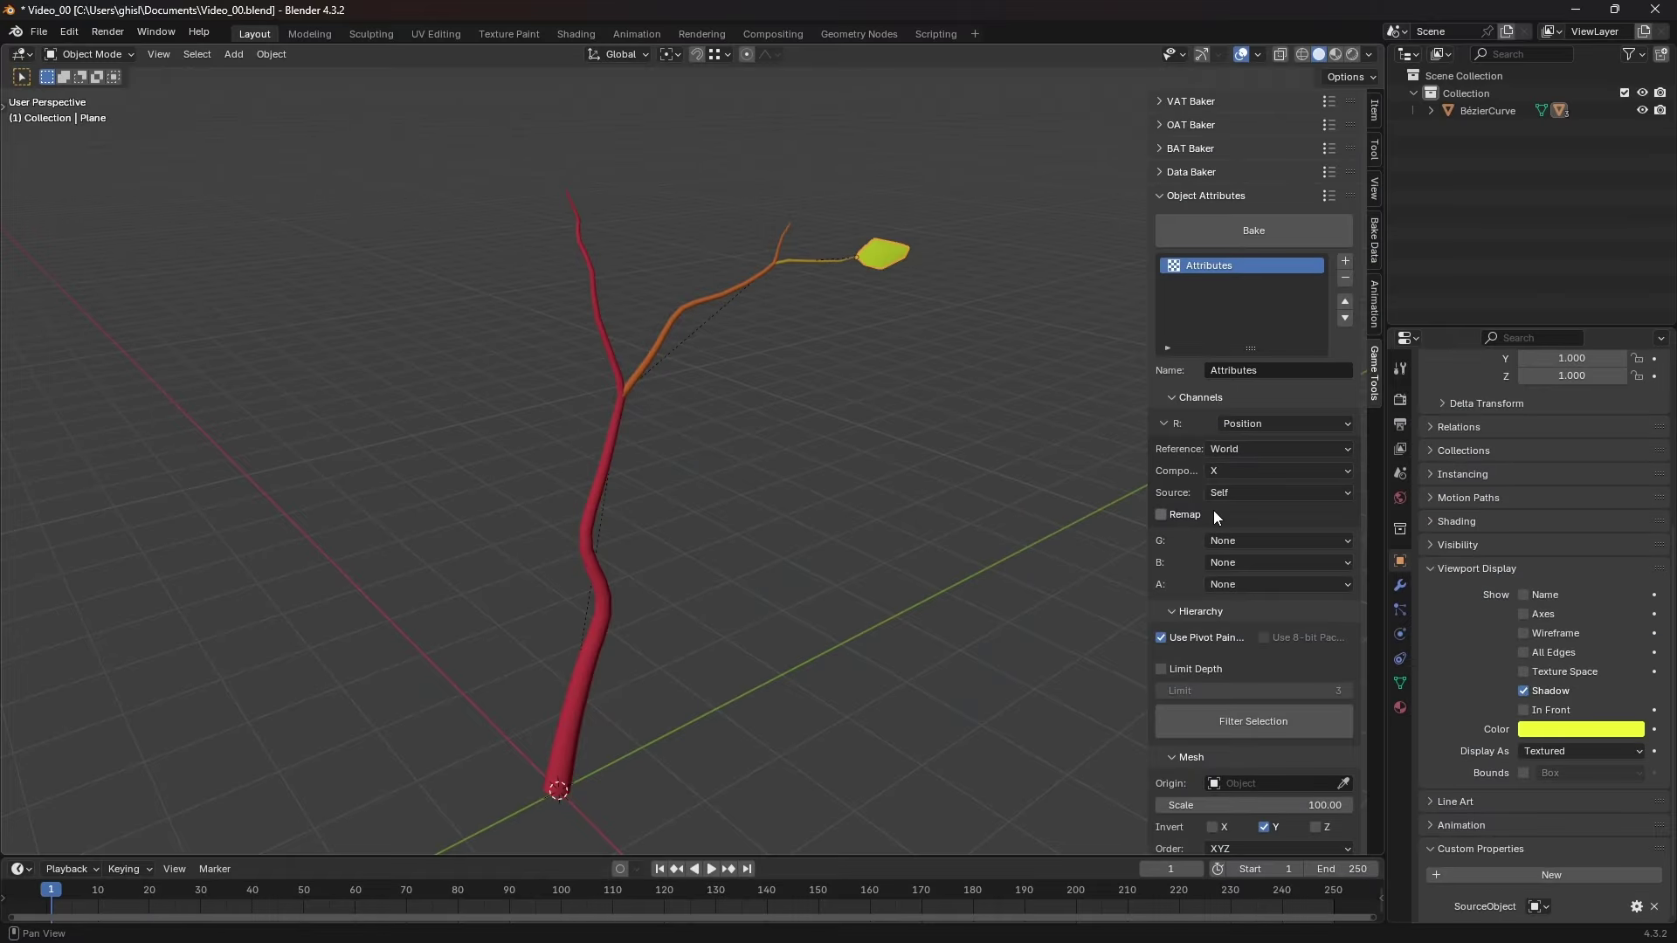
{"action": "left_click", "coordinate": [1262, 493]}
{"action": "left_click", "coordinate": [1254, 489]}
{"action": "left_click", "coordinate": [1239, 450]}
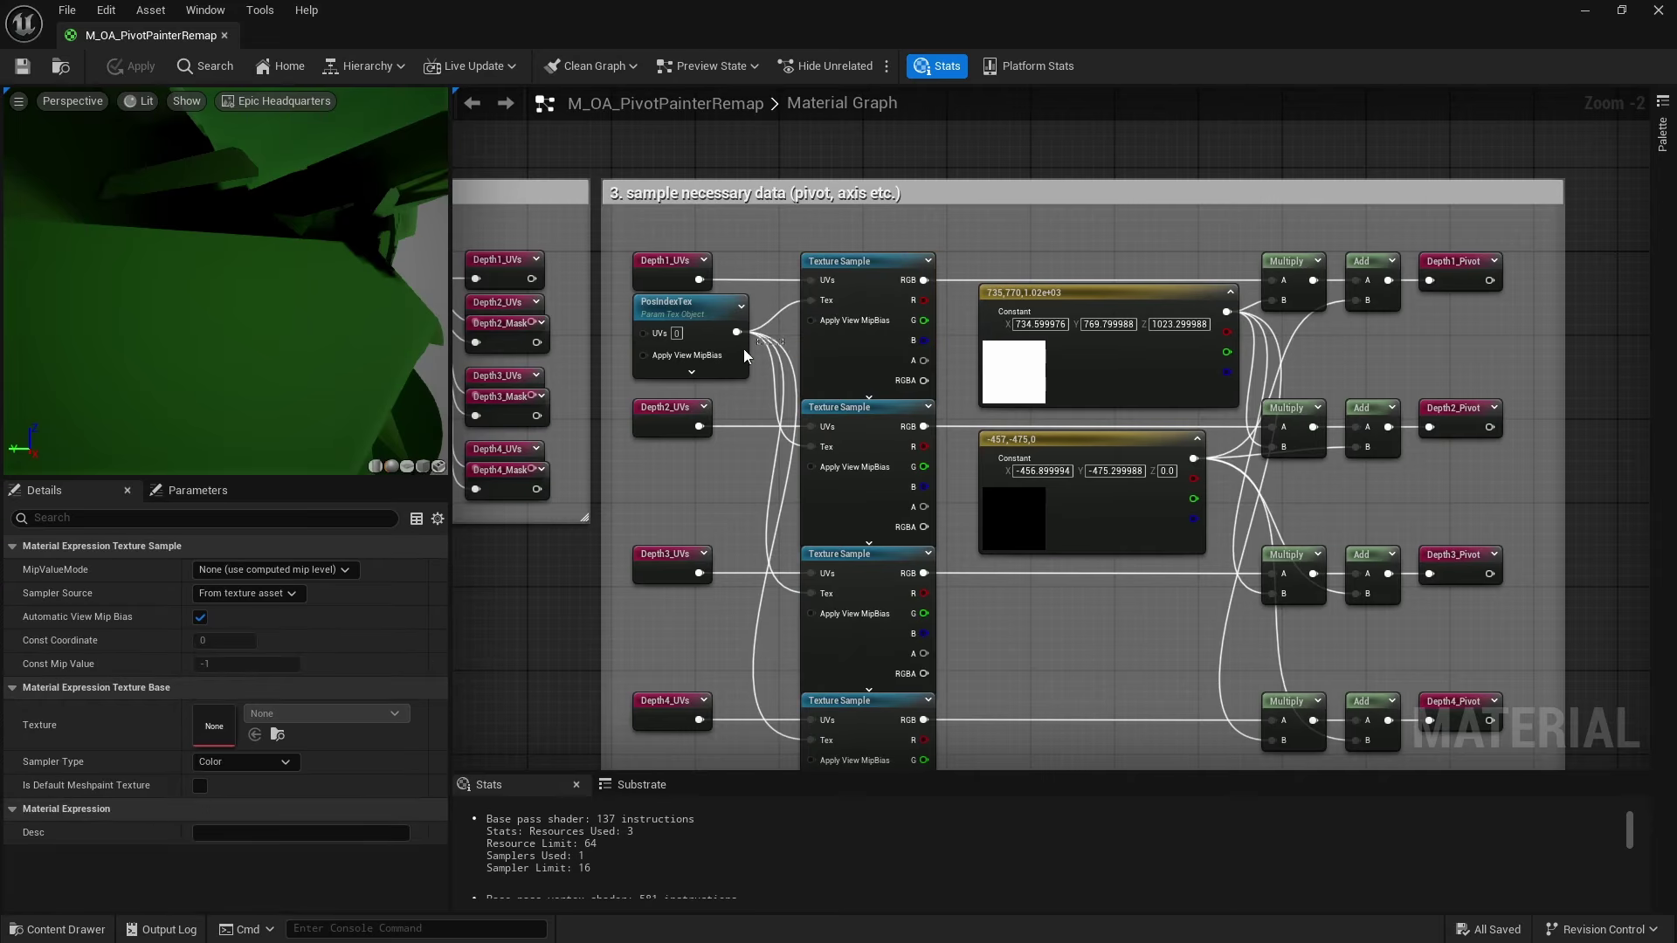
Examine the pivot texture samples and their multiply and add constants in the M_OA_PivotPainterRemap material graph in Unreal Editor
{"action": "left_click_drag", "start_coordinate": [743, 349], "coordinate": [660, 351]}
{"action": "left_click_drag", "start_coordinate": [968, 273], "coordinate": [1245, 514]}
{"action": "left_click_drag", "start_coordinate": [1310, 236], "coordinate": [1380, 349]}
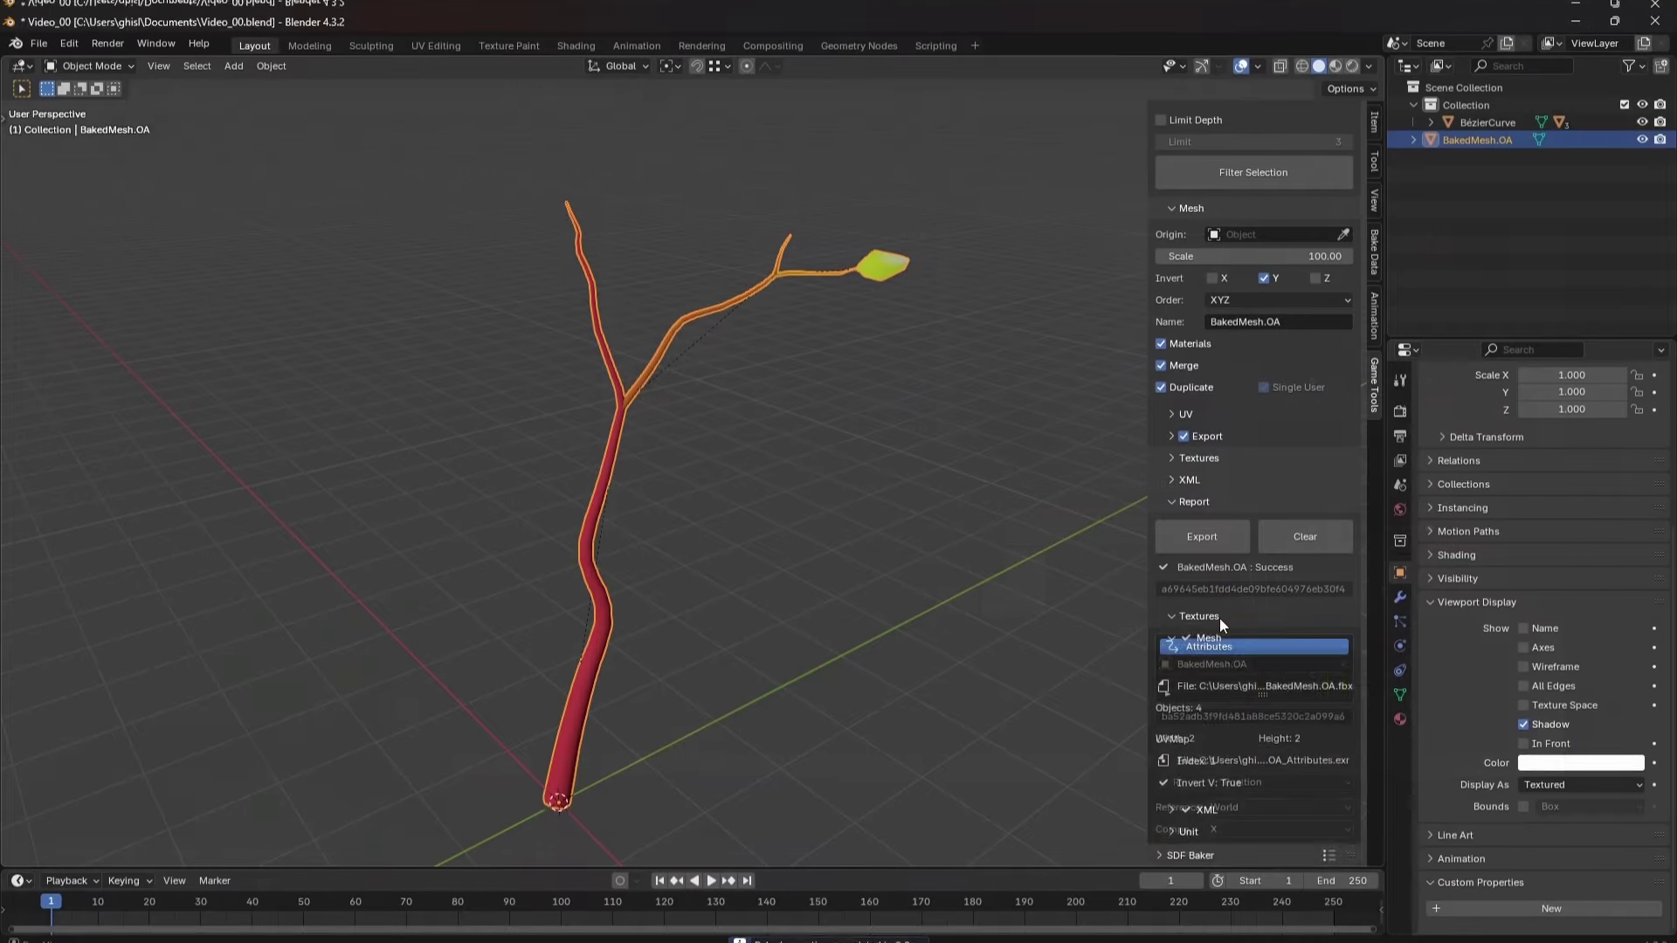
Review the R channel's offset and range in the Blender bake report, and undo the bake
{"action": "scroll", "coordinate": [1219, 616], "scroll_direction": "down", "scroll_amount": 5}
{"action": "scroll", "coordinate": [1232, 624], "scroll_direction": "down", "scroll_amount": 3}
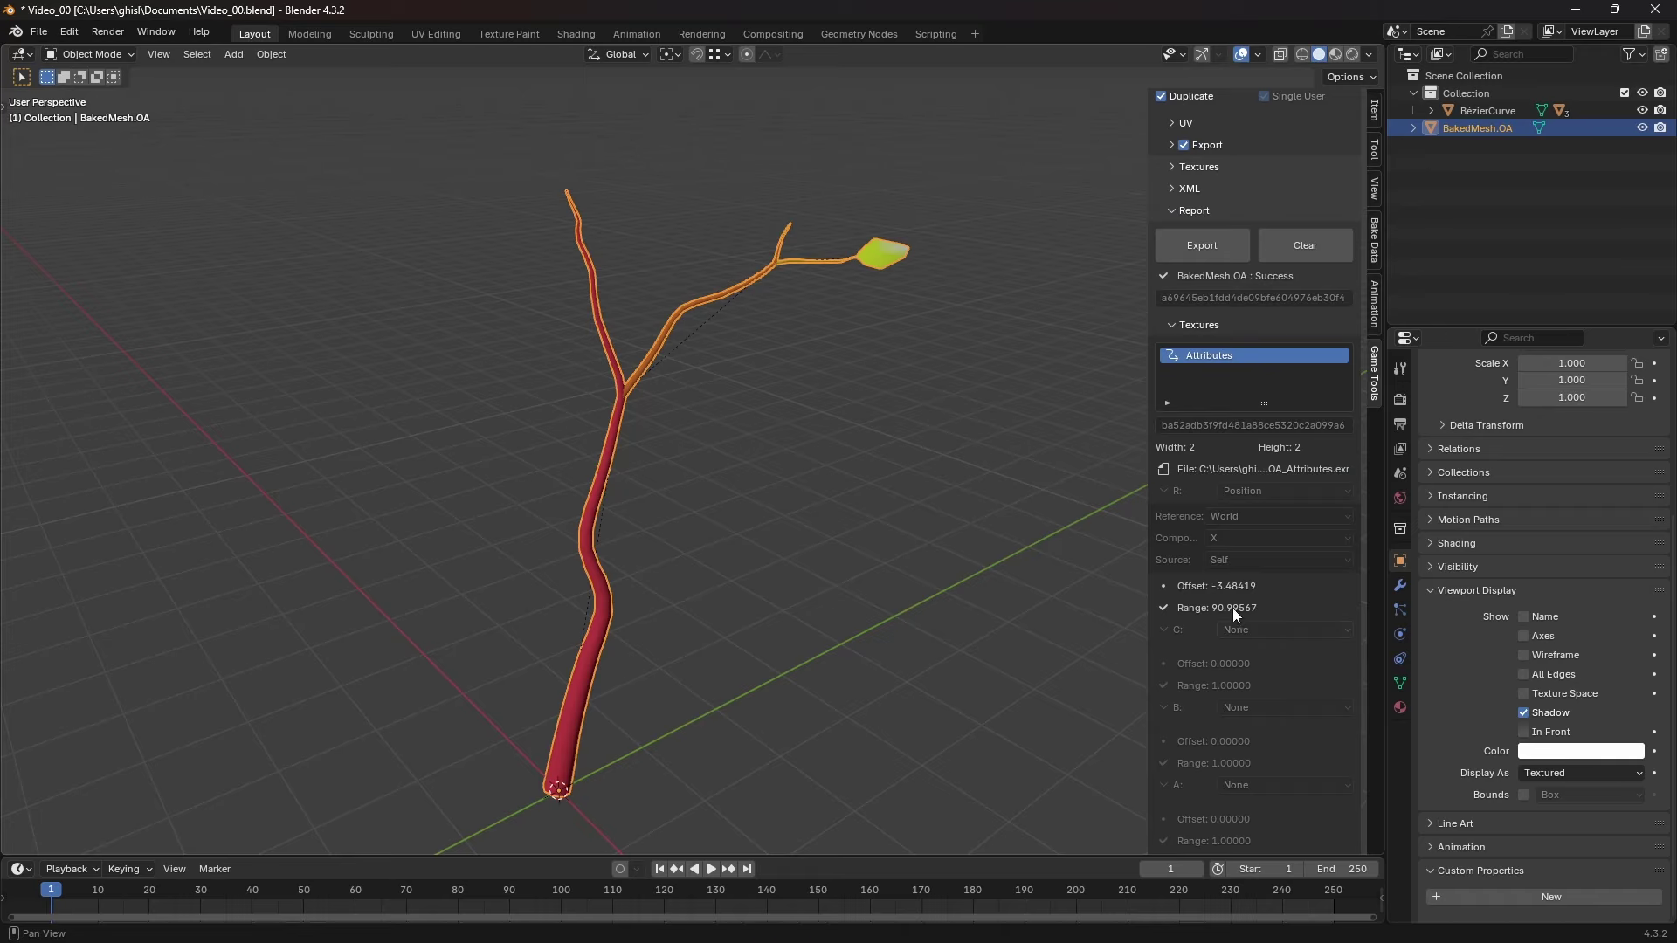
{"action": "key", "text": "ctrl+z"}
Set the R channel to bake the Quaternion attribute with the XYZW component
{"action": "left_click", "coordinate": [1250, 423]}
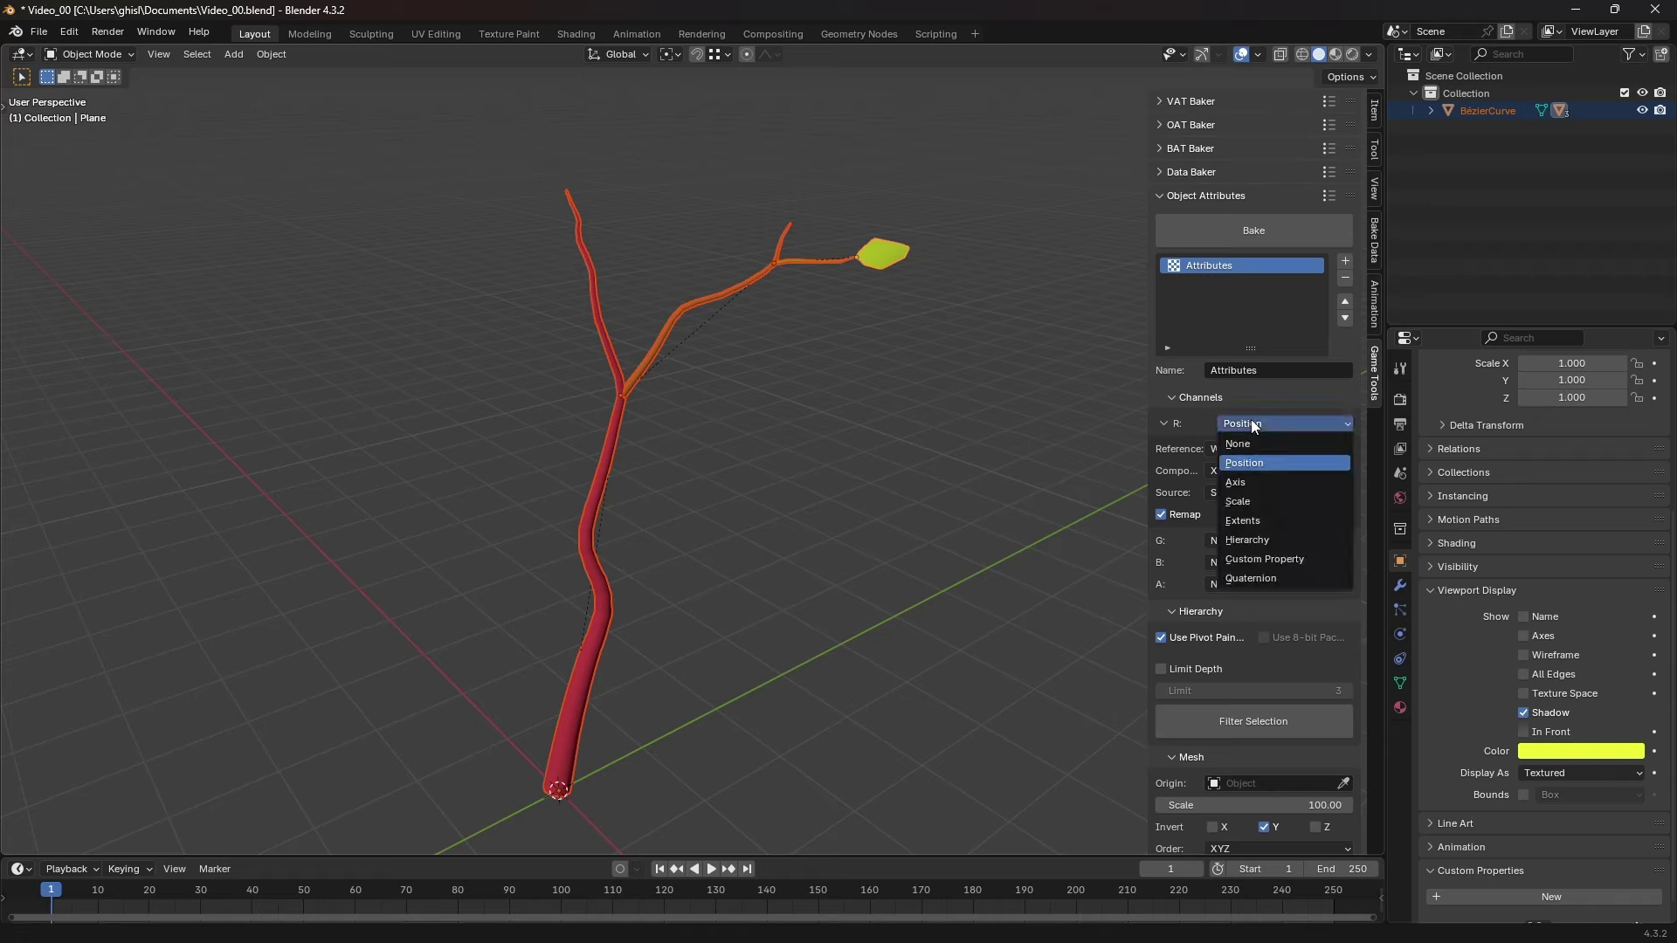
{"action": "left_click", "coordinate": [1251, 576]}
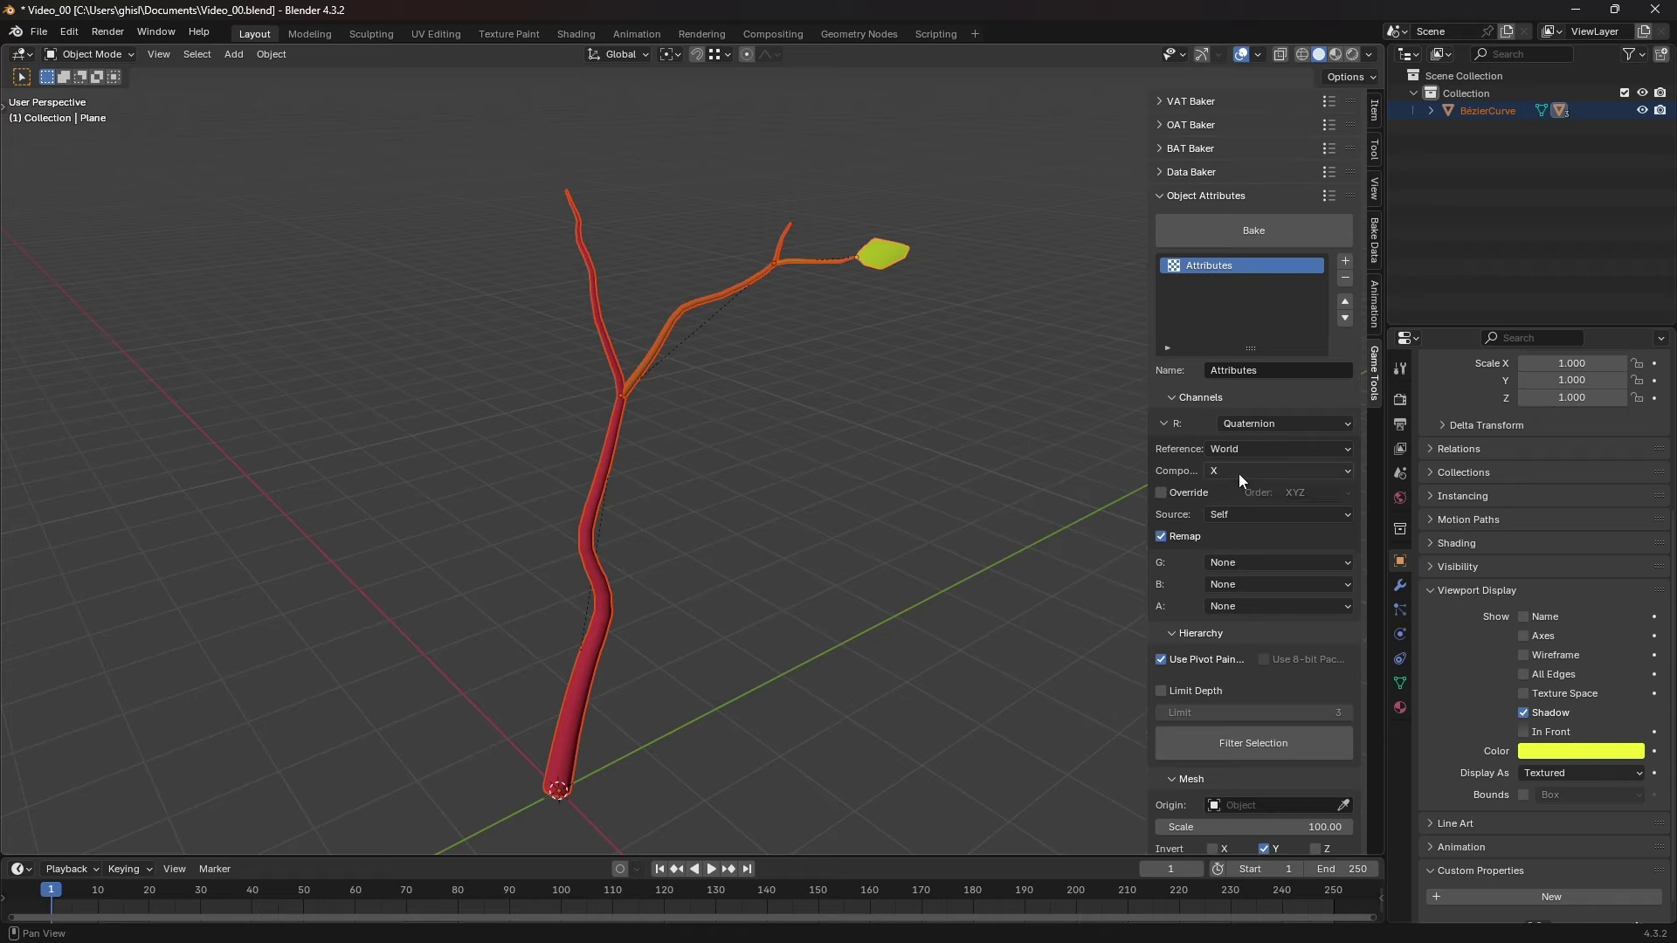
{"action": "left_click", "coordinate": [1239, 474]}
{"action": "left_click", "coordinate": [1235, 568]}
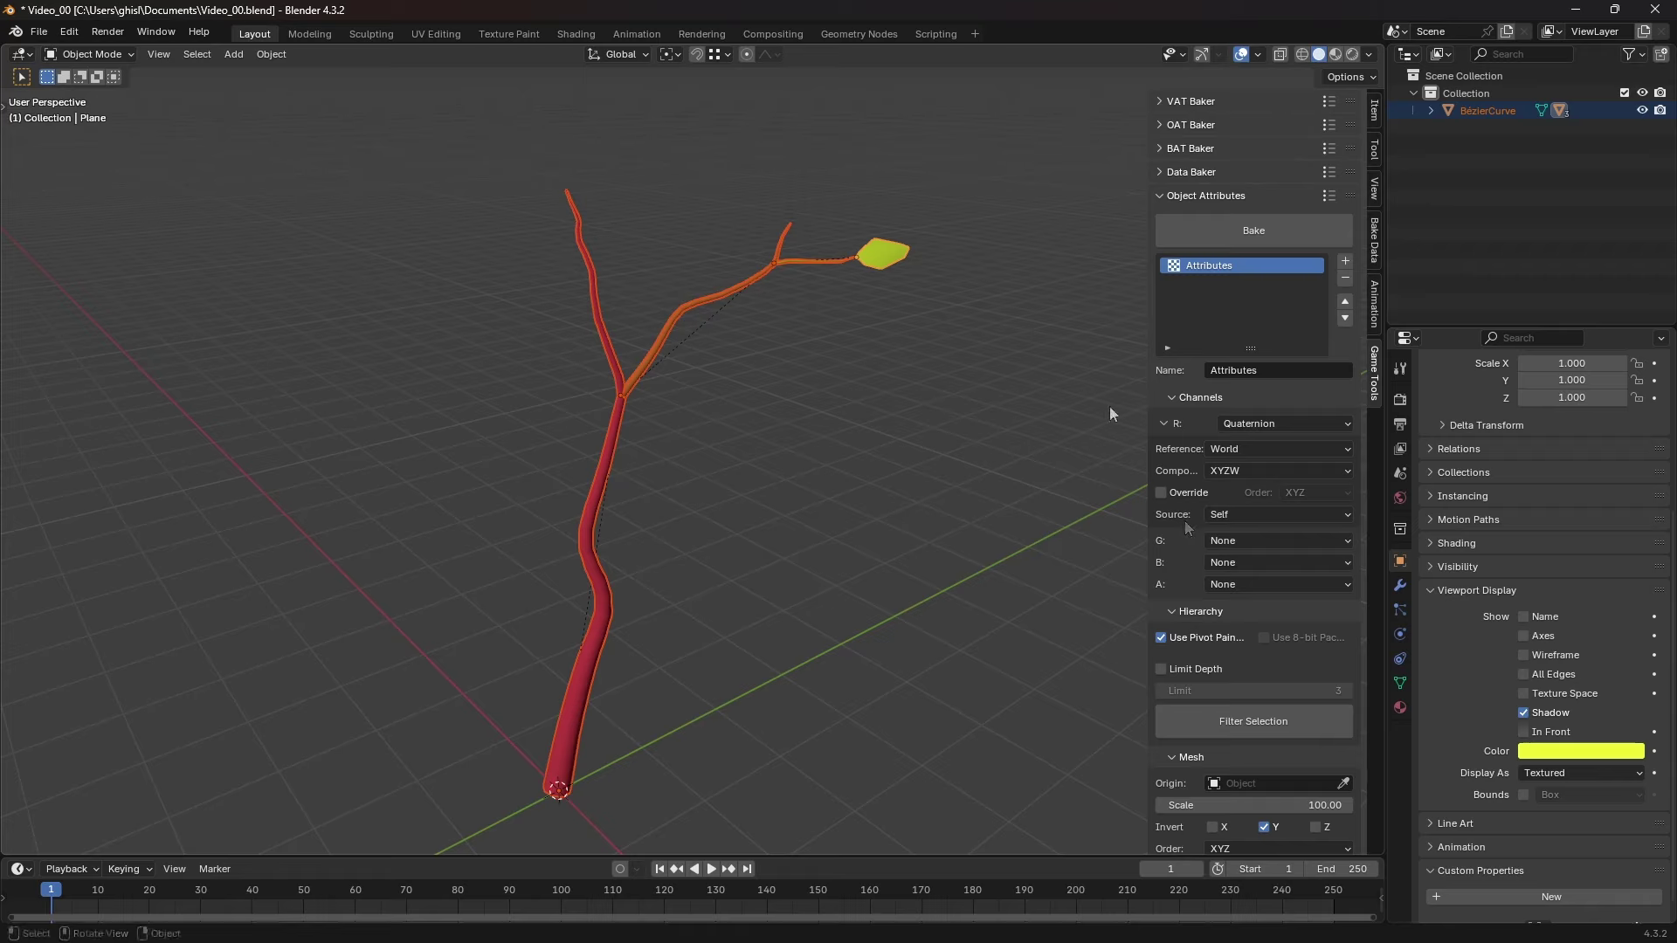
Set the R channel to bake Extents and check its axis options, keeping Forward (X)
{"action": "left_click", "coordinate": [1257, 423]}
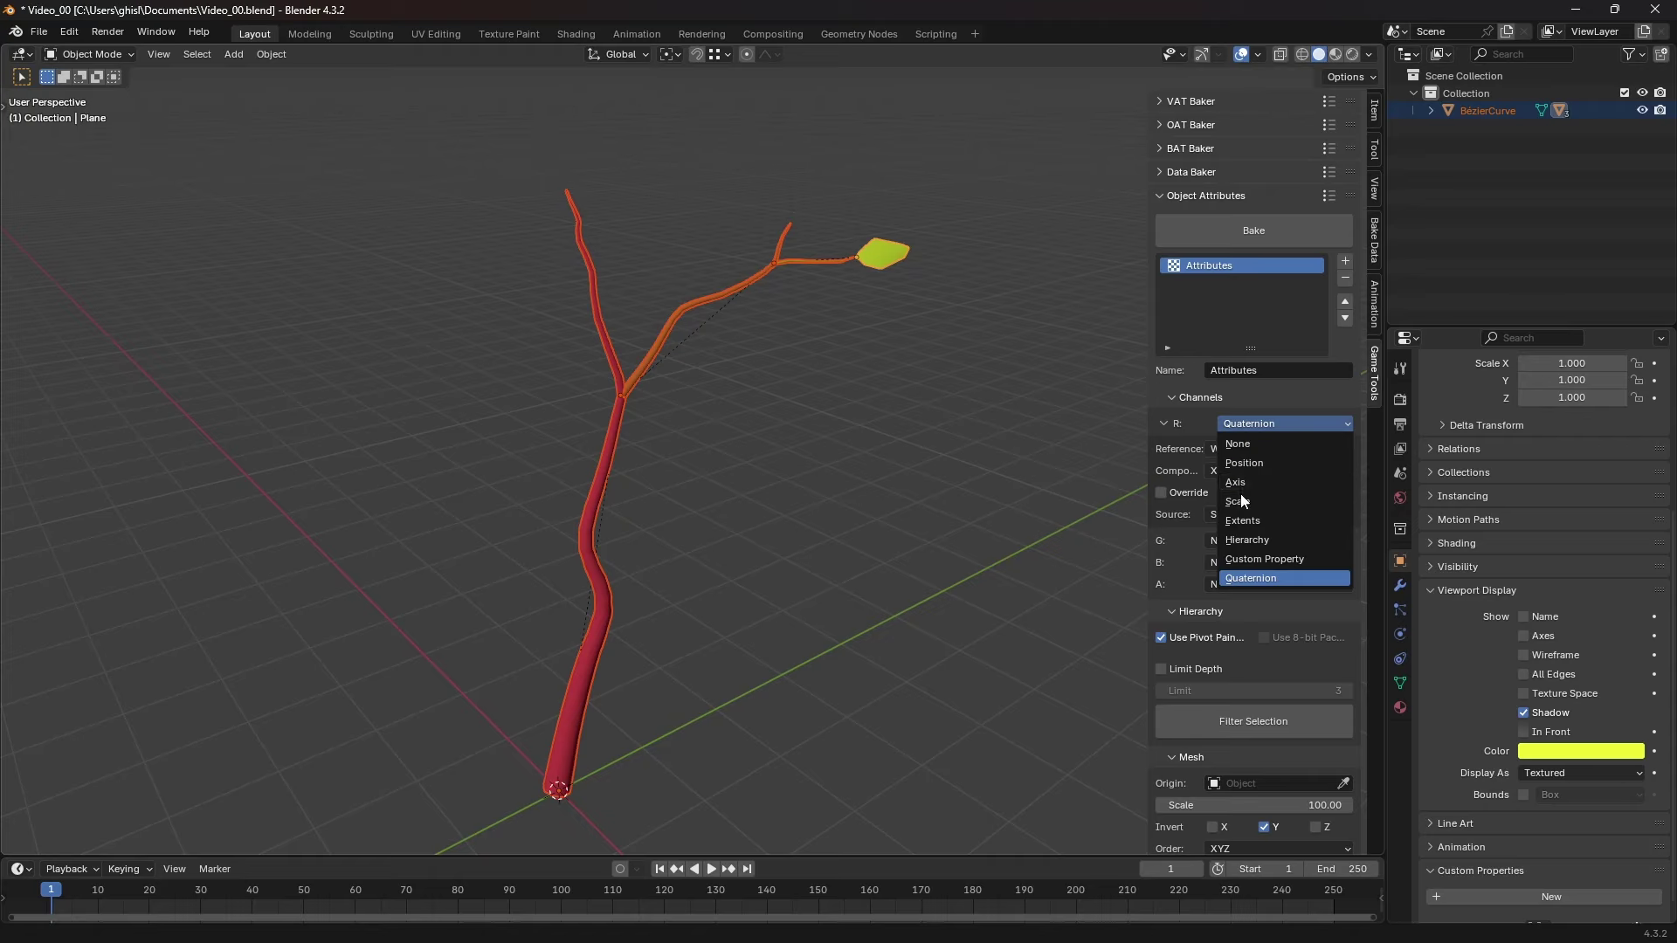
{"action": "left_click", "coordinate": [1244, 520]}
{"action": "left_click", "coordinate": [1247, 448]}
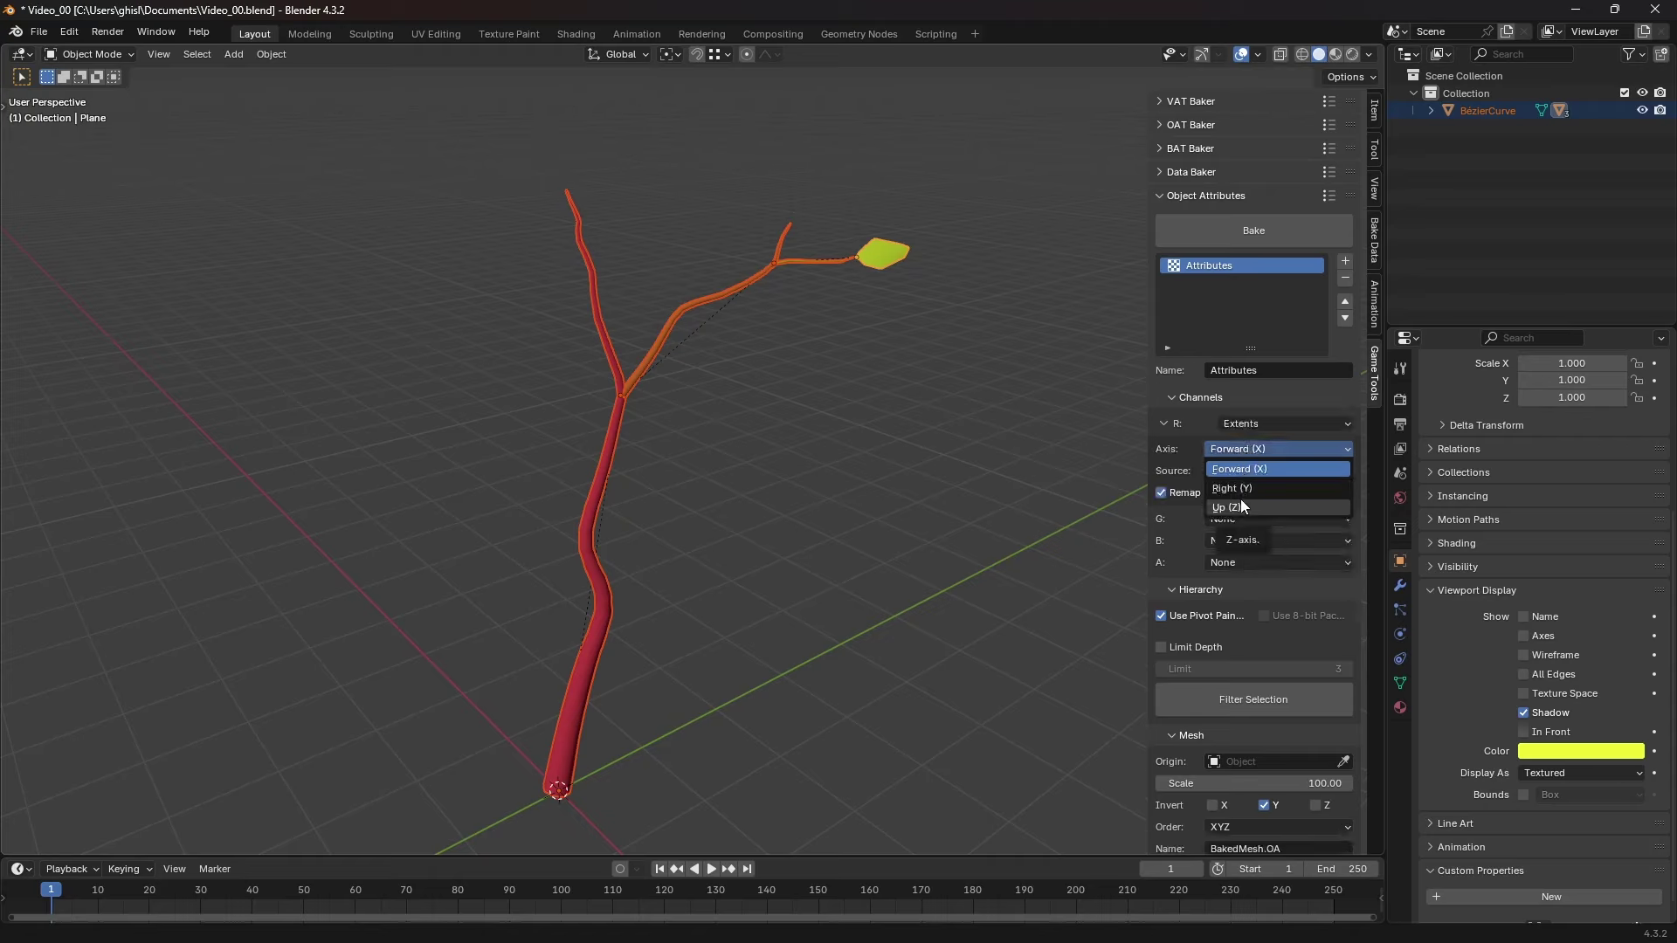
{"action": "key", "text": "Escape"}
Display the leaf object's axes and switch the viewport shading to wireframe
{"action": "left_click", "coordinate": [1523, 636]}
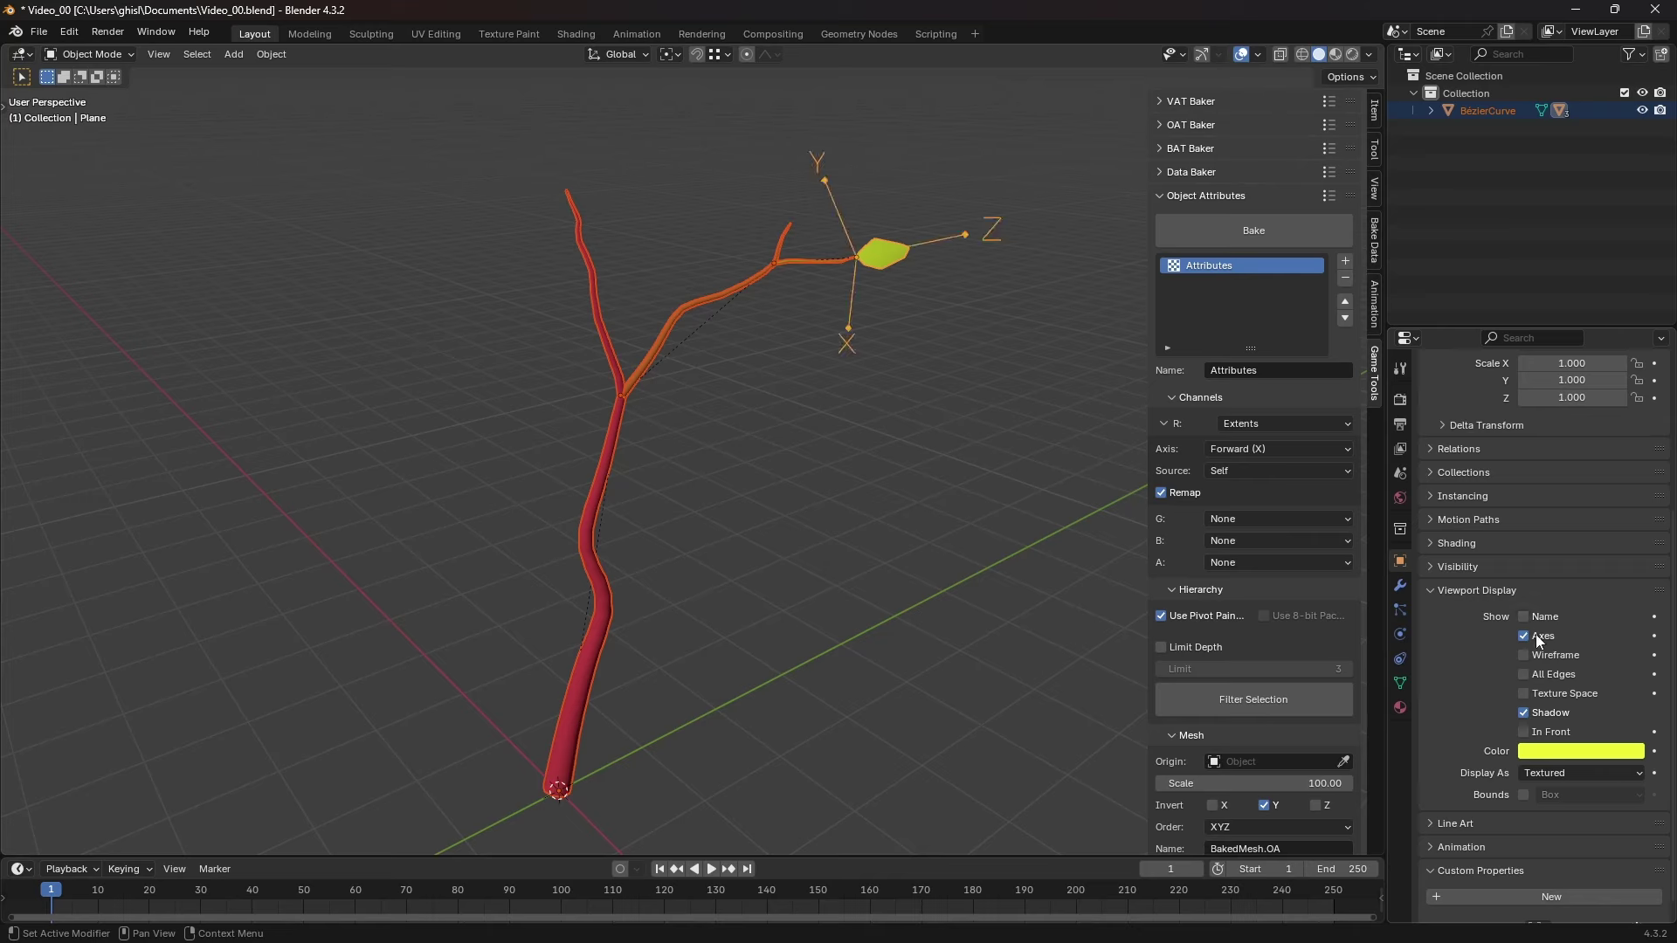
{"action": "key", "text": "z"}
{"action": "left_click", "coordinate": [826, 325]}
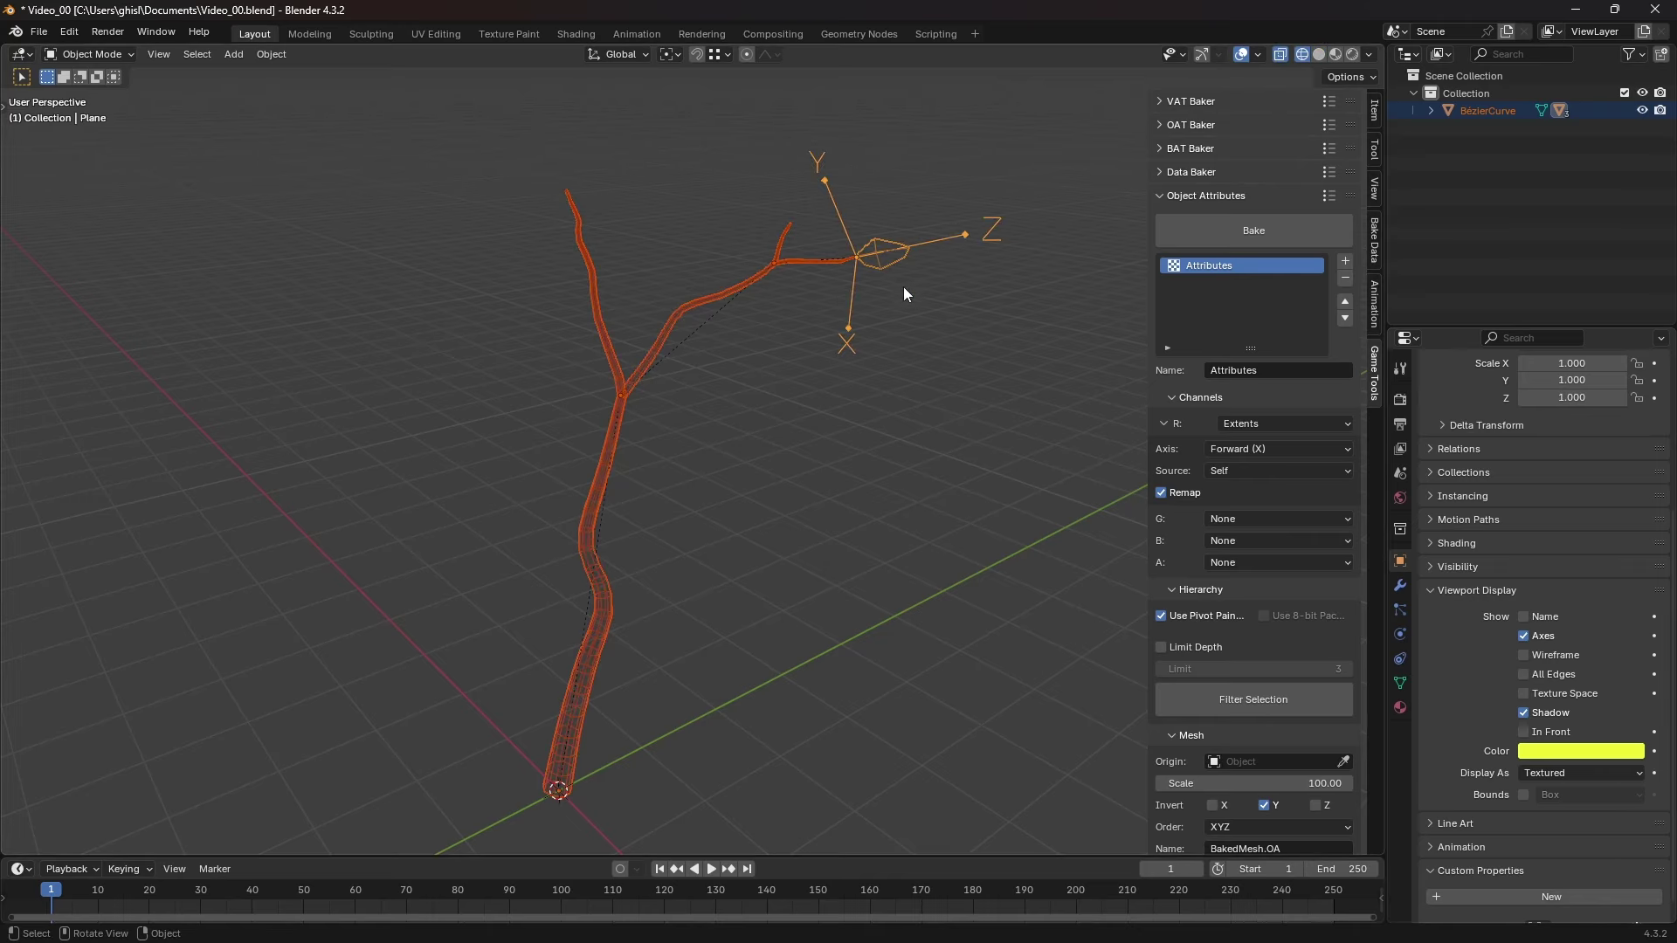
Set the R channel to bake Hierarchy, raise Depth to 4, and return it to 1
{"action": "left_click", "coordinate": [1282, 424]}
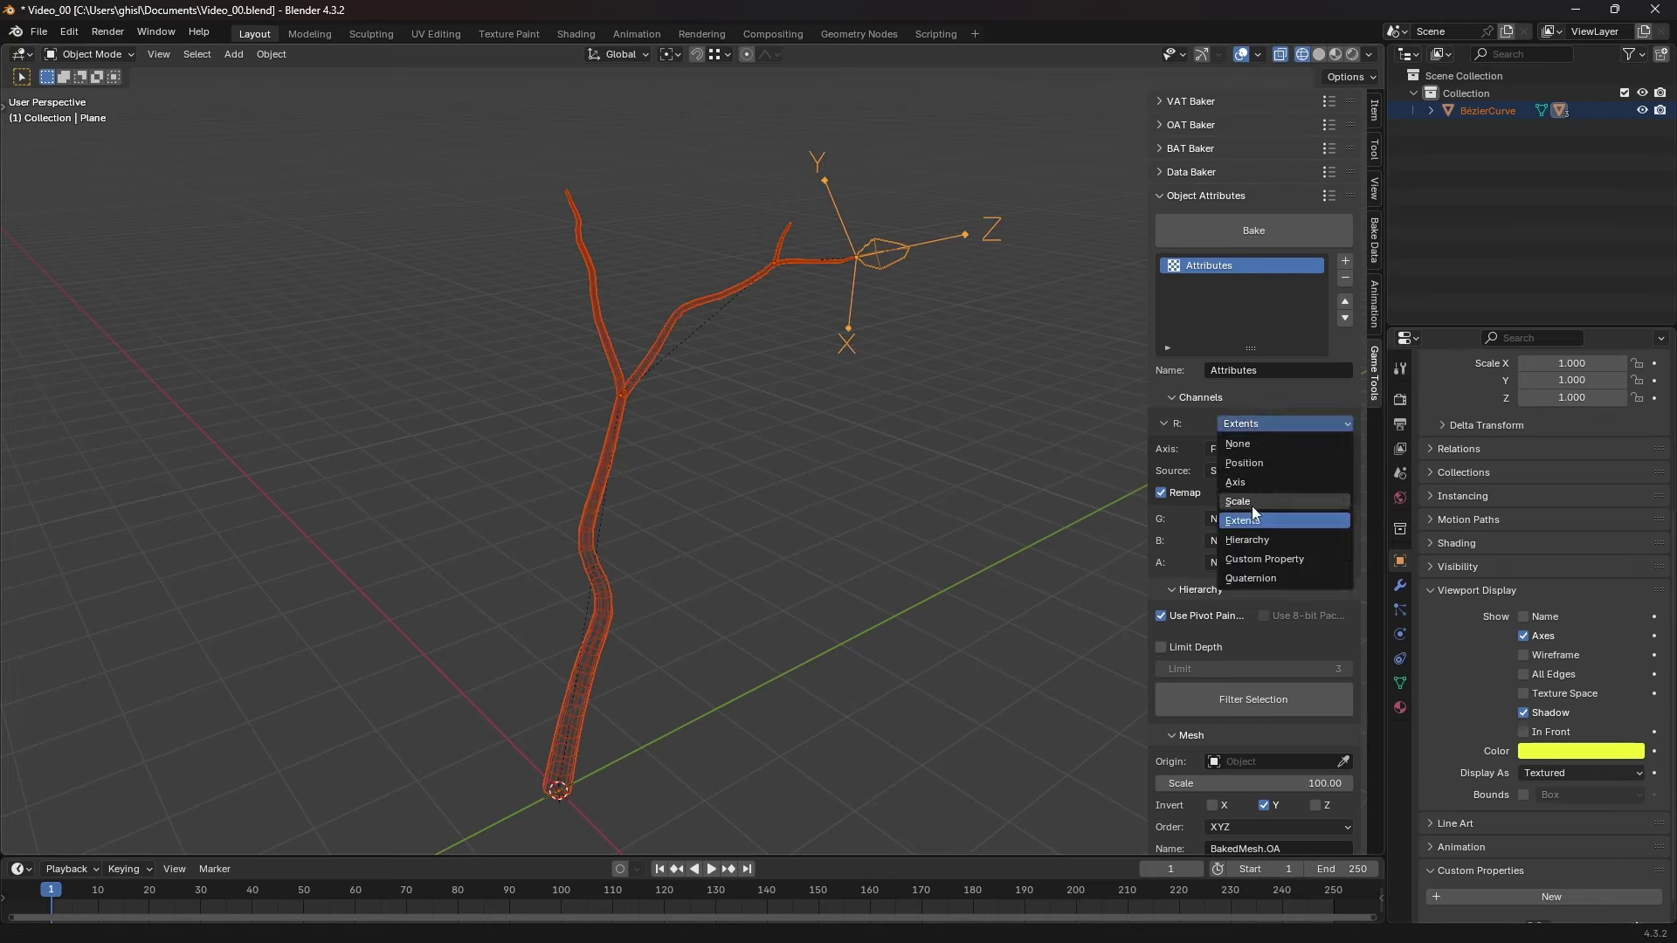
{"action": "left_click", "coordinate": [1254, 536]}
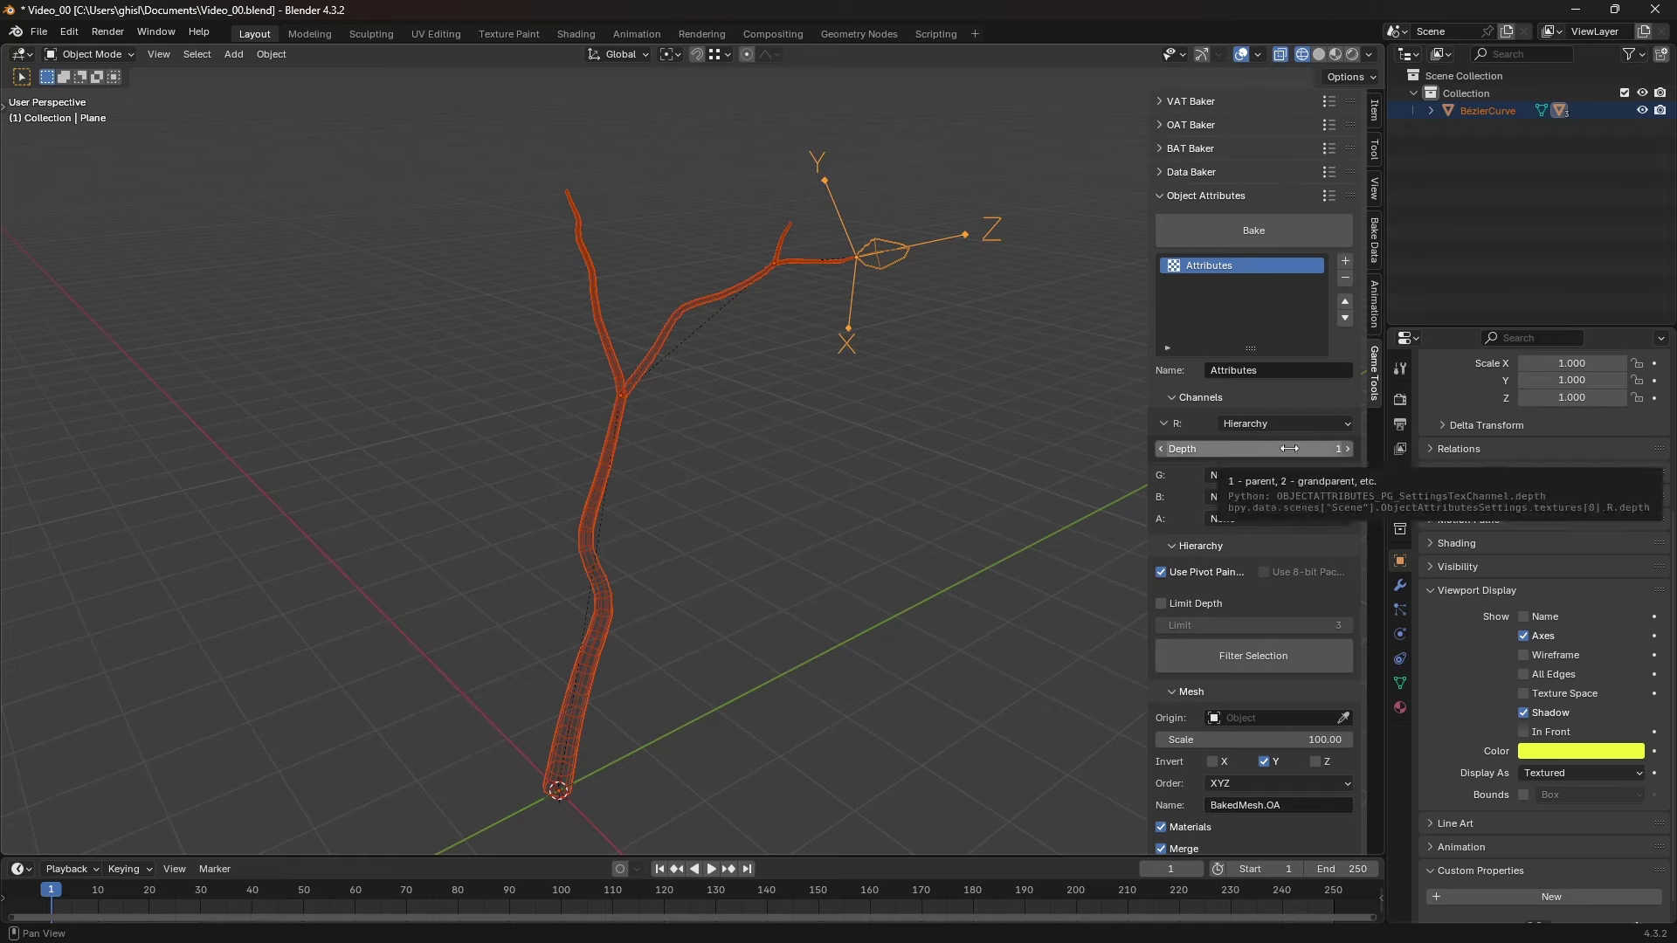
{"action": "left_click", "coordinate": [1348, 449]}
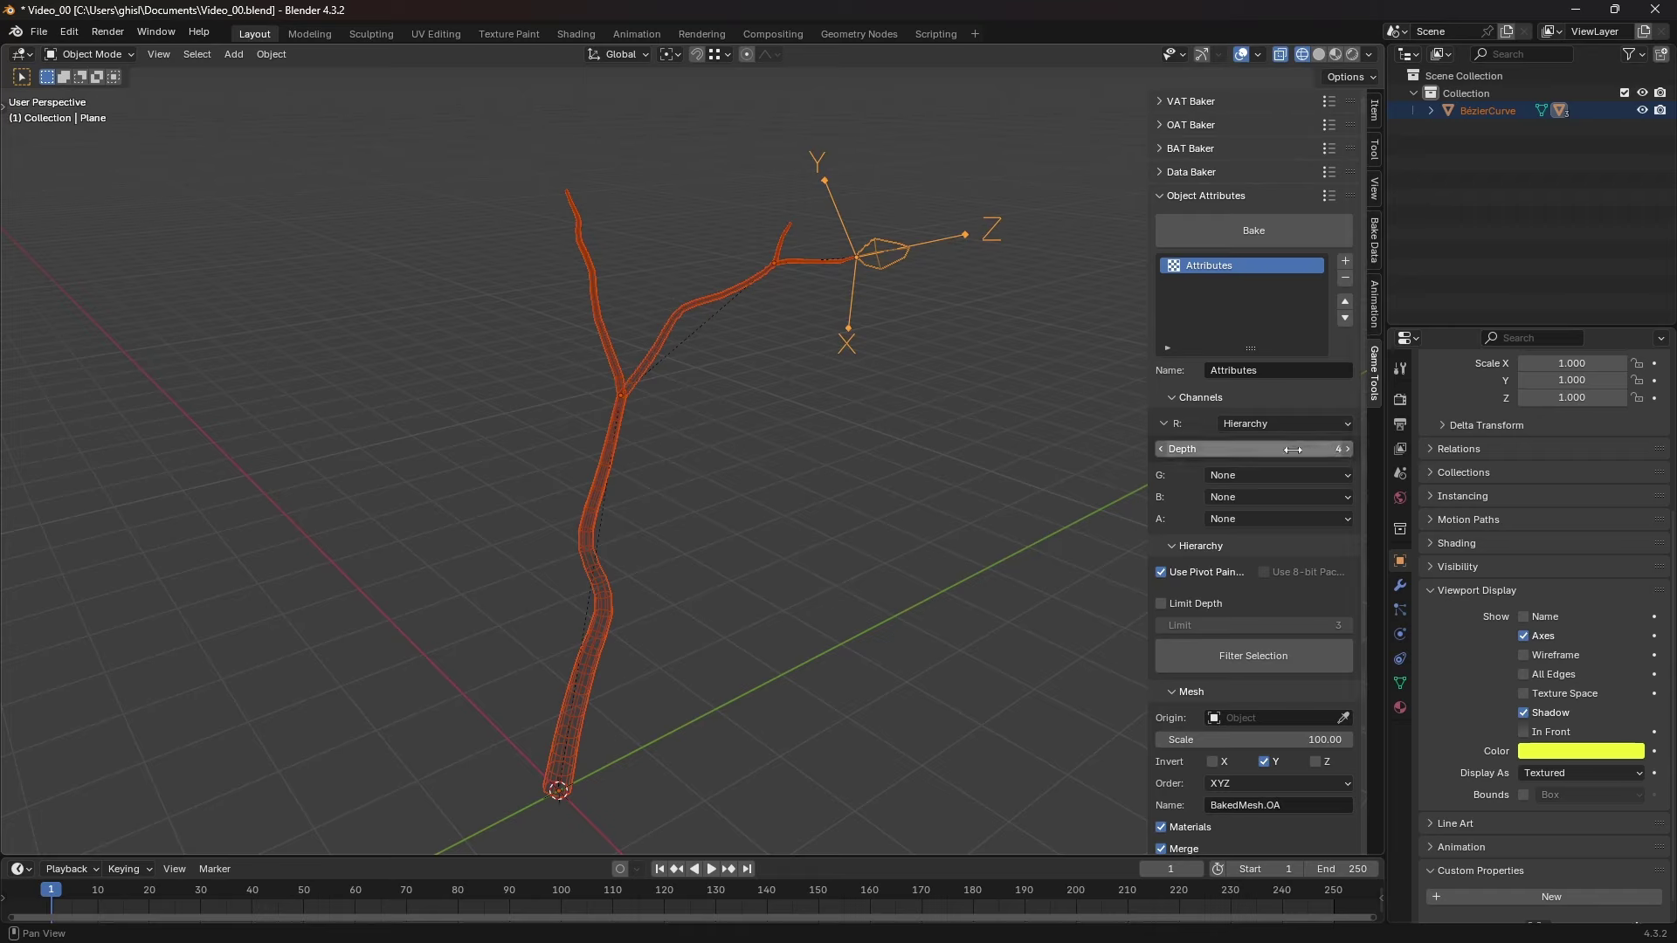
{"action": "left_click", "coordinate": [1160, 449]}
{"action": "left_click", "coordinate": [1161, 449]}
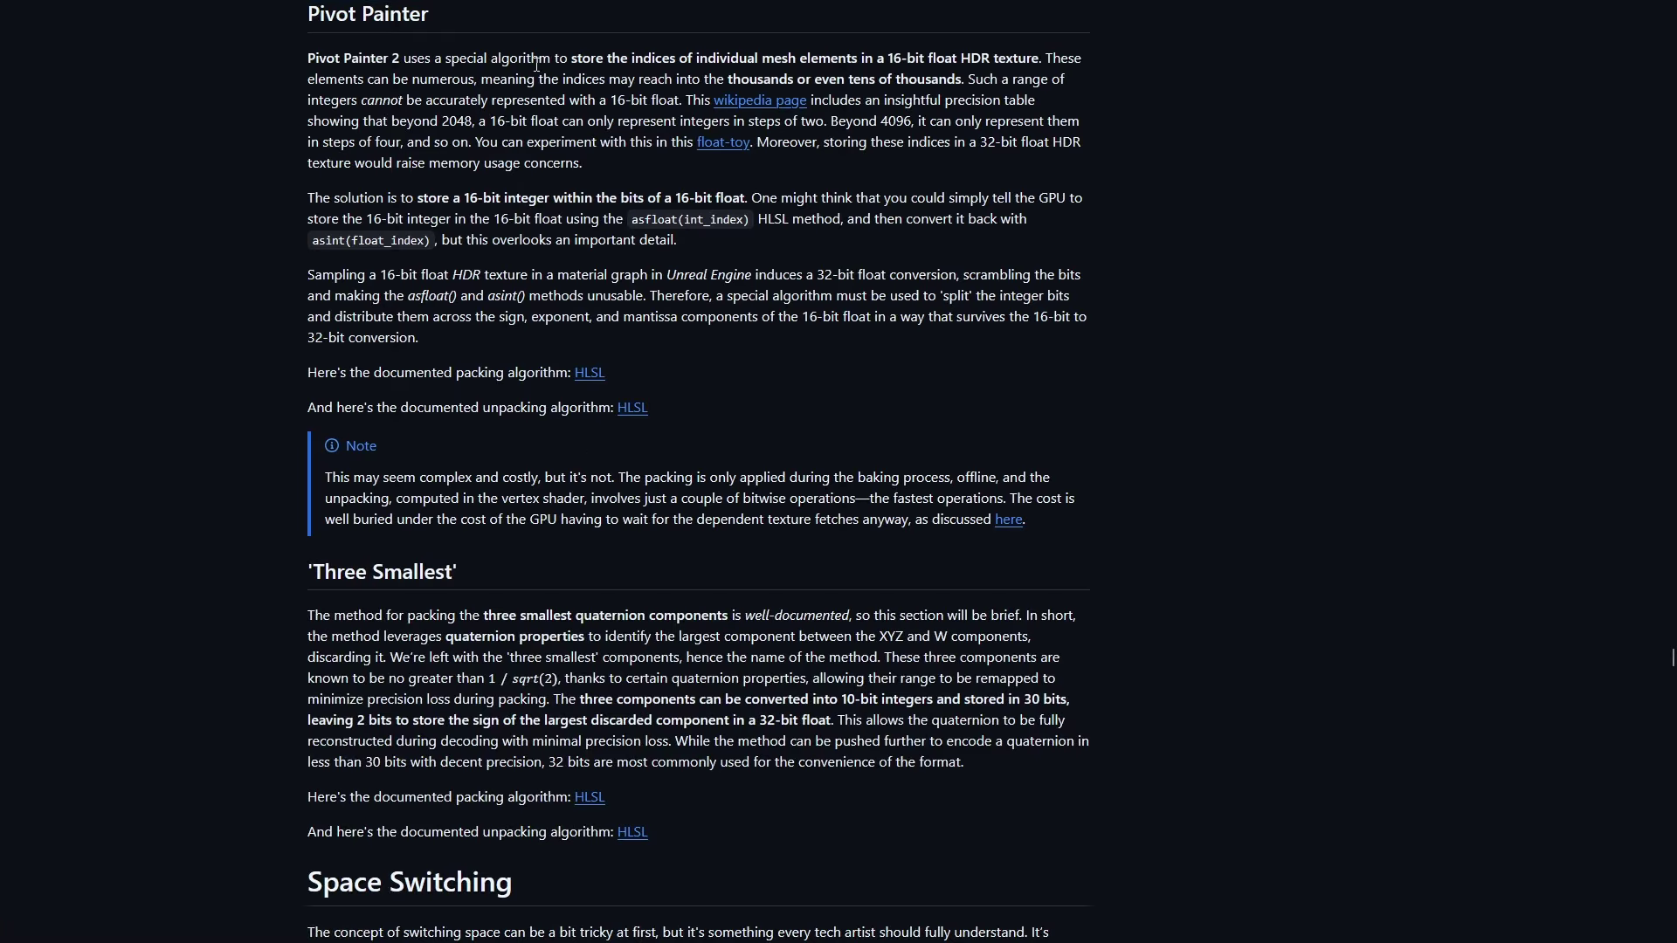
Switch to the browser documentation and read the Pivot Painter section and its pivot_painter_pack.hlsl packing algorithm
{"action": "left_click_drag", "start_coordinate": [531, 59], "coordinate": [915, 62]}
{"action": "left_click", "coordinate": [811, 177]}
{"action": "left_click", "coordinate": [590, 372]}
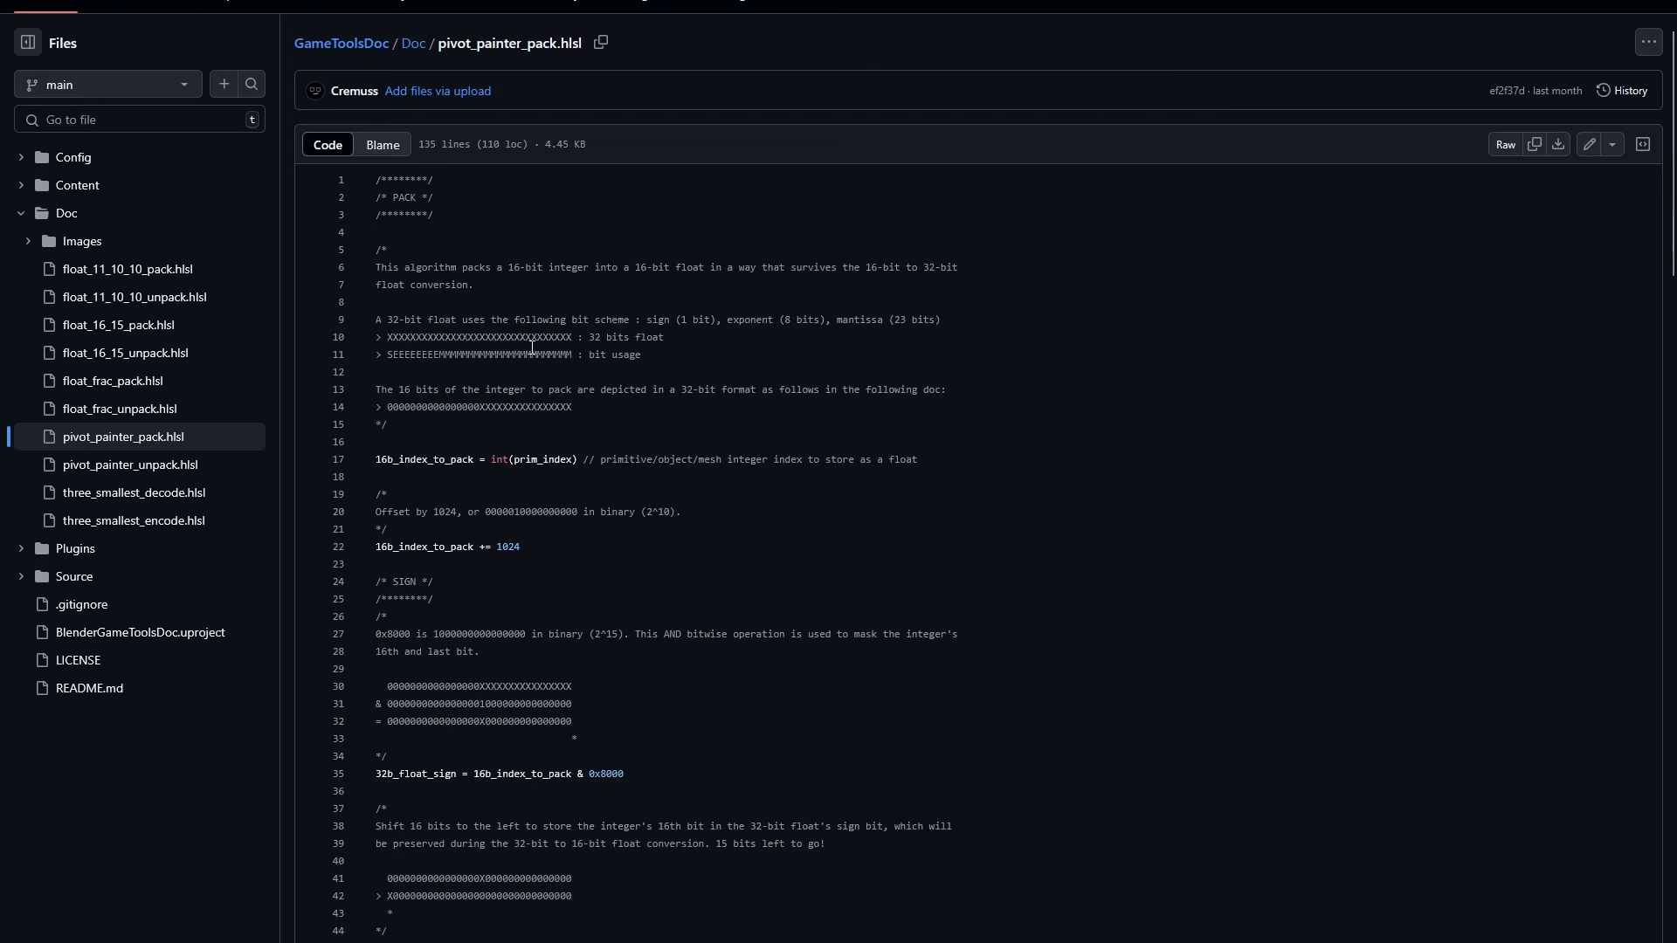
{"action": "scroll", "coordinate": [532, 347], "scroll_direction": "down", "scroll_amount": 14}
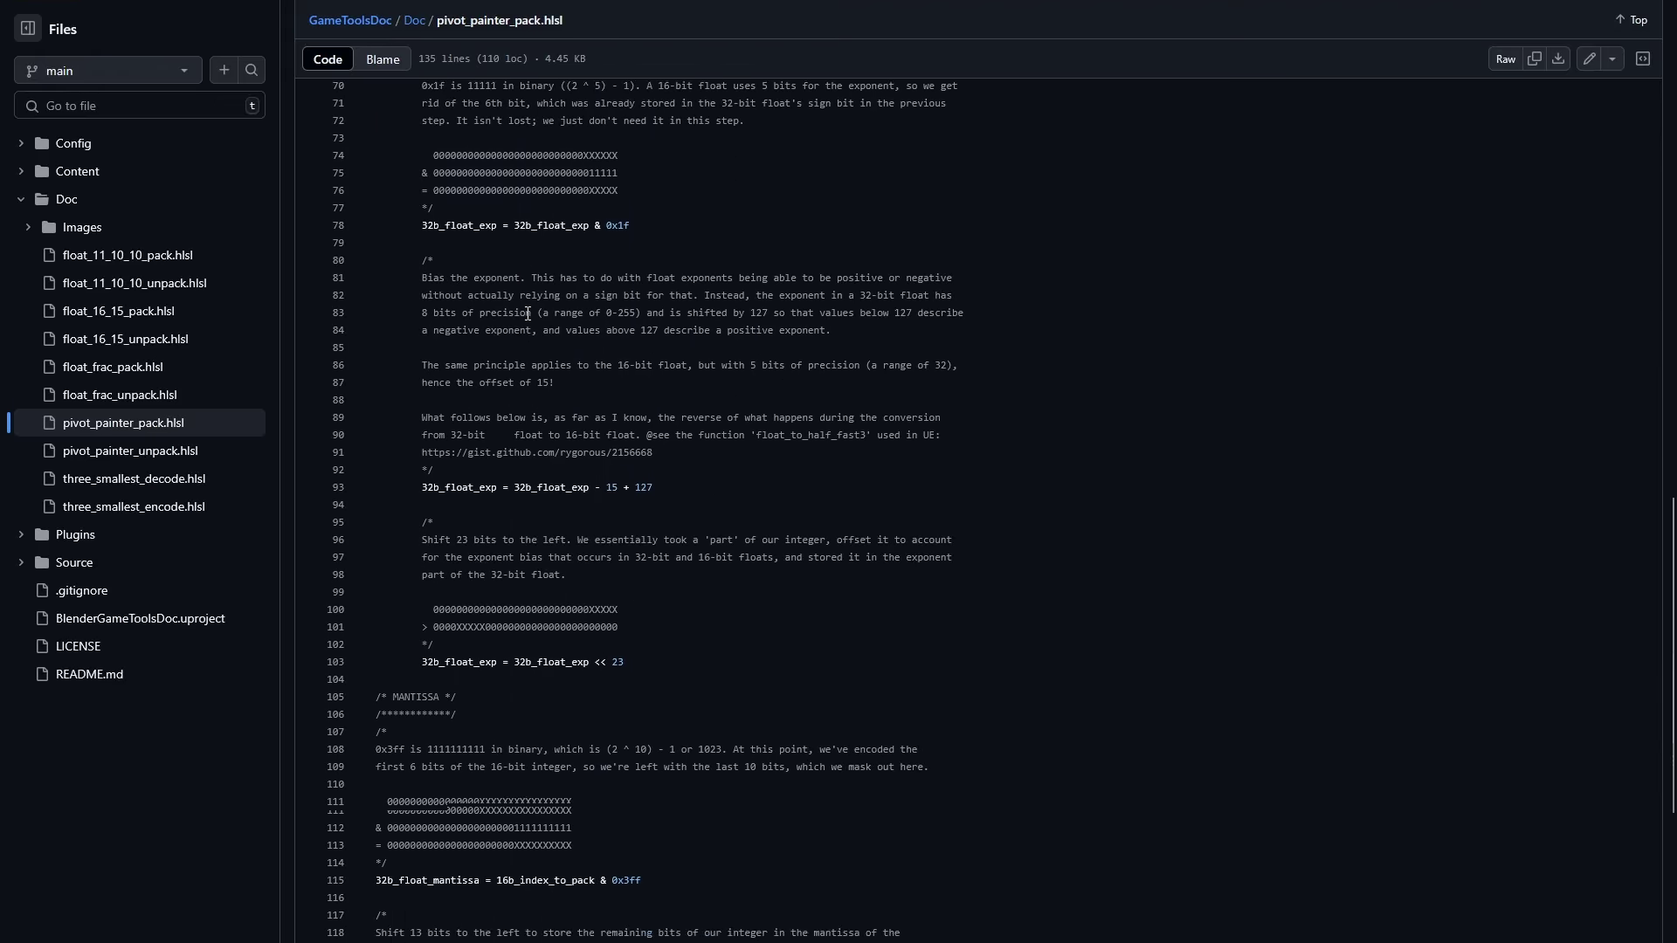
{"action": "scroll", "coordinate": [529, 313], "scroll_direction": "down", "scroll_amount": 4}
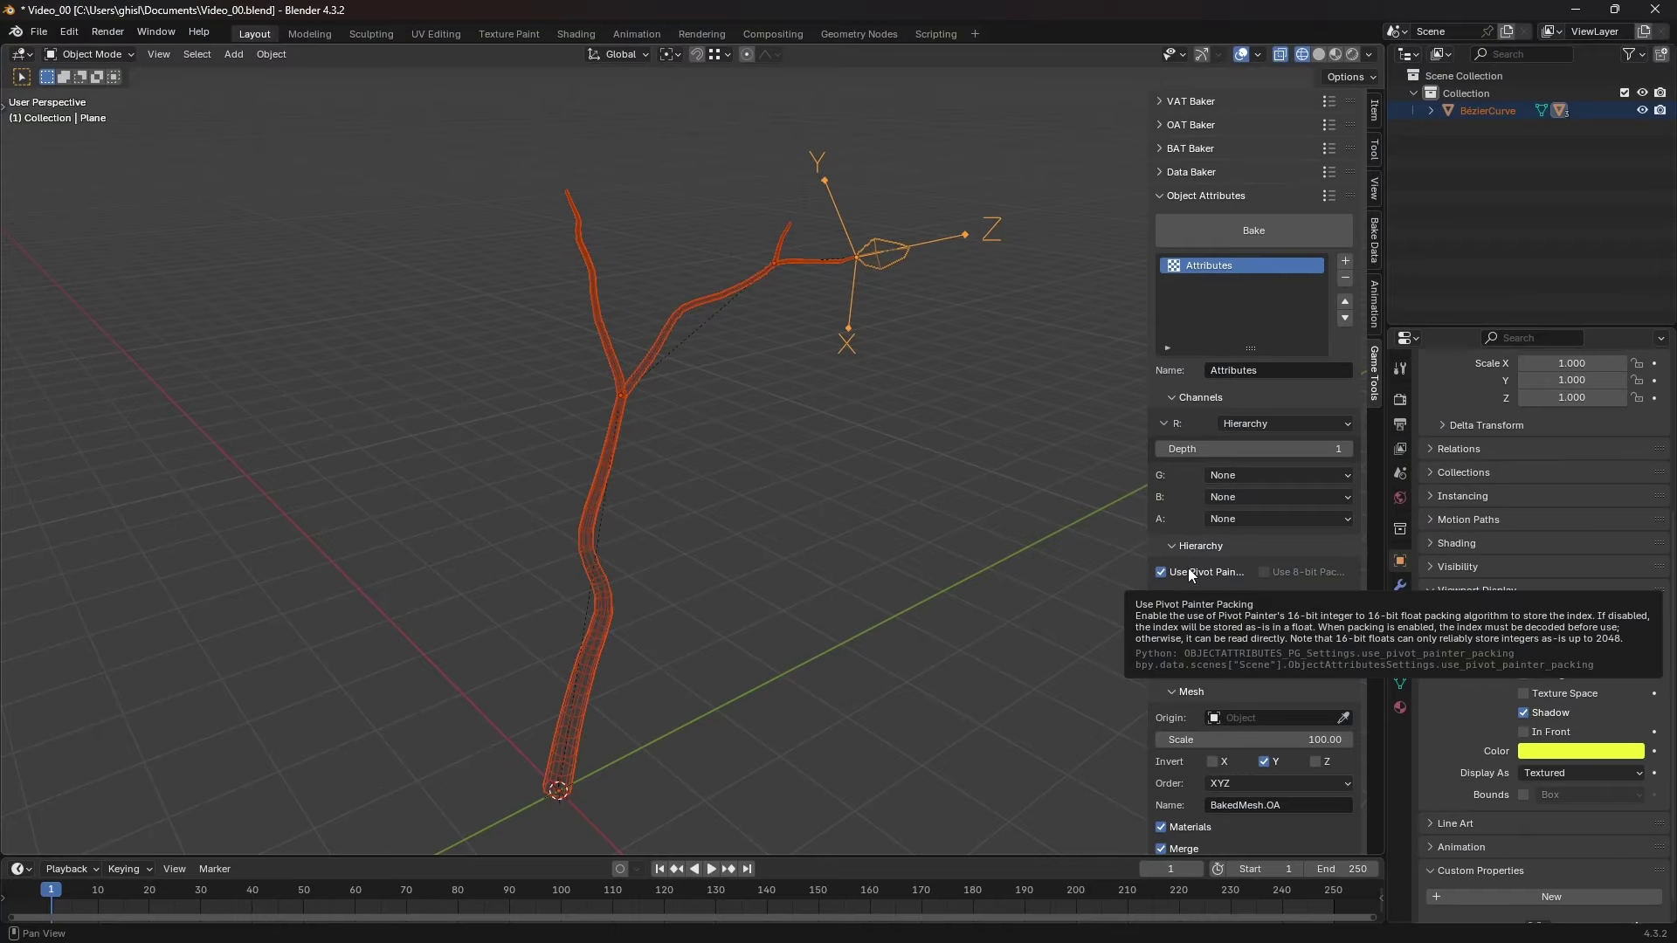
Back in Blender, disable Pivot Painter packing to check the 8-bit packing option, and re-enable it
{"action": "left_click", "coordinate": [1190, 573]}
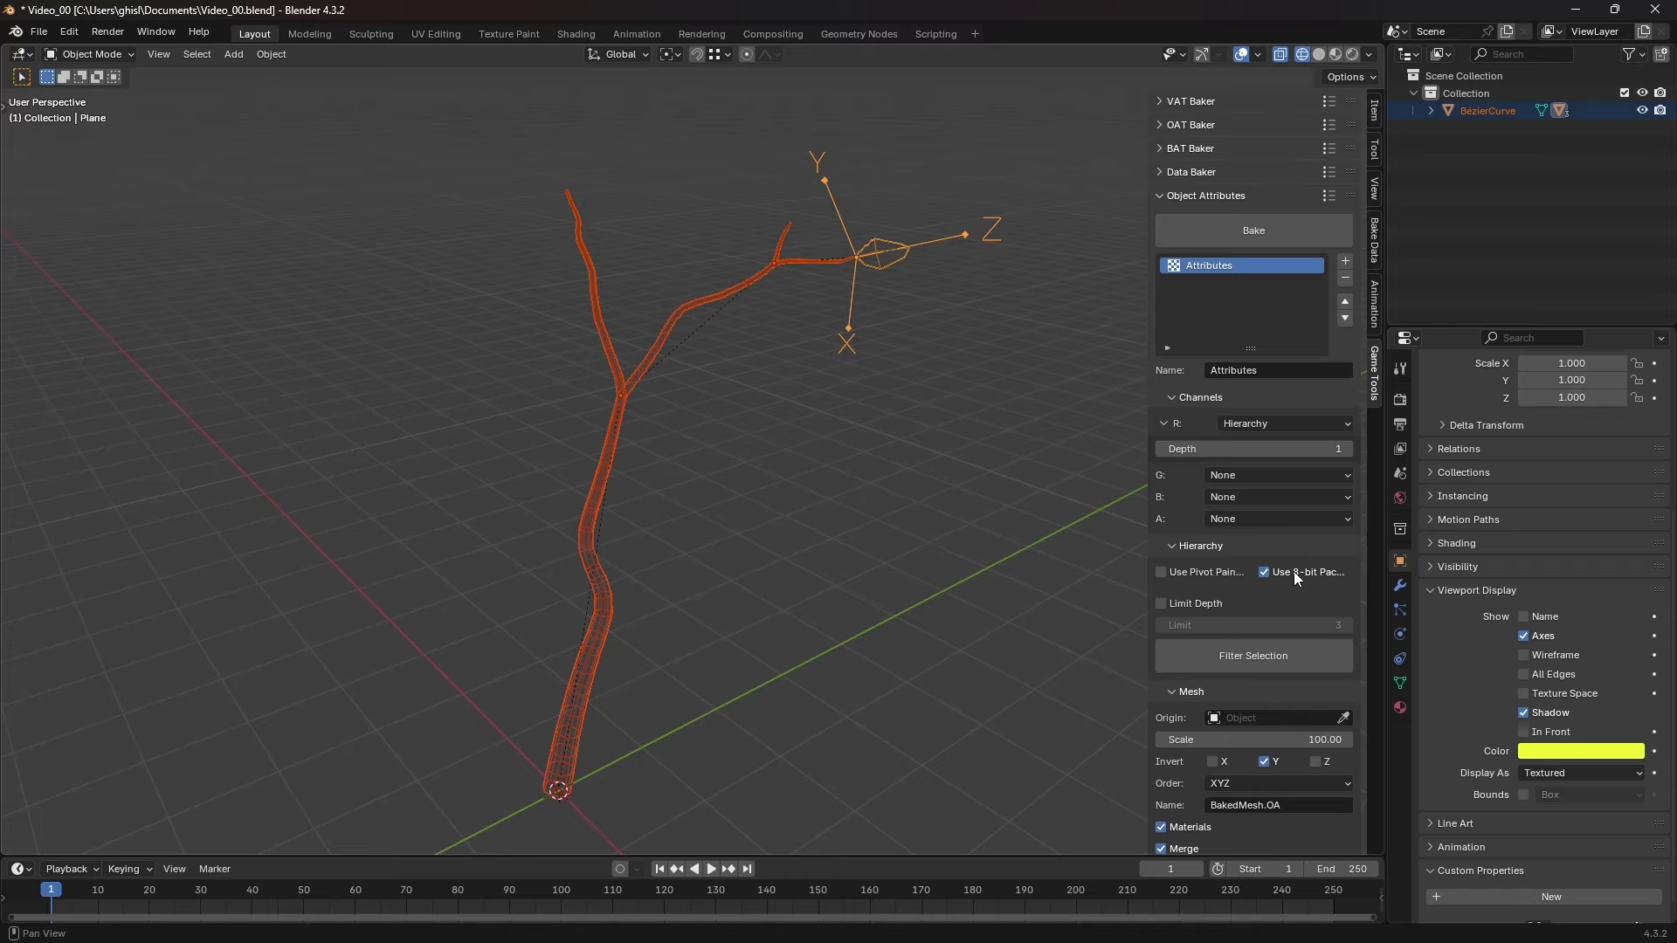
{"action": "left_click", "coordinate": [1219, 572]}
Enable Limit Depth with a limit of 1 and filter the selected objects by that hierarchy depth
{"action": "left_click", "coordinate": [1201, 606]}
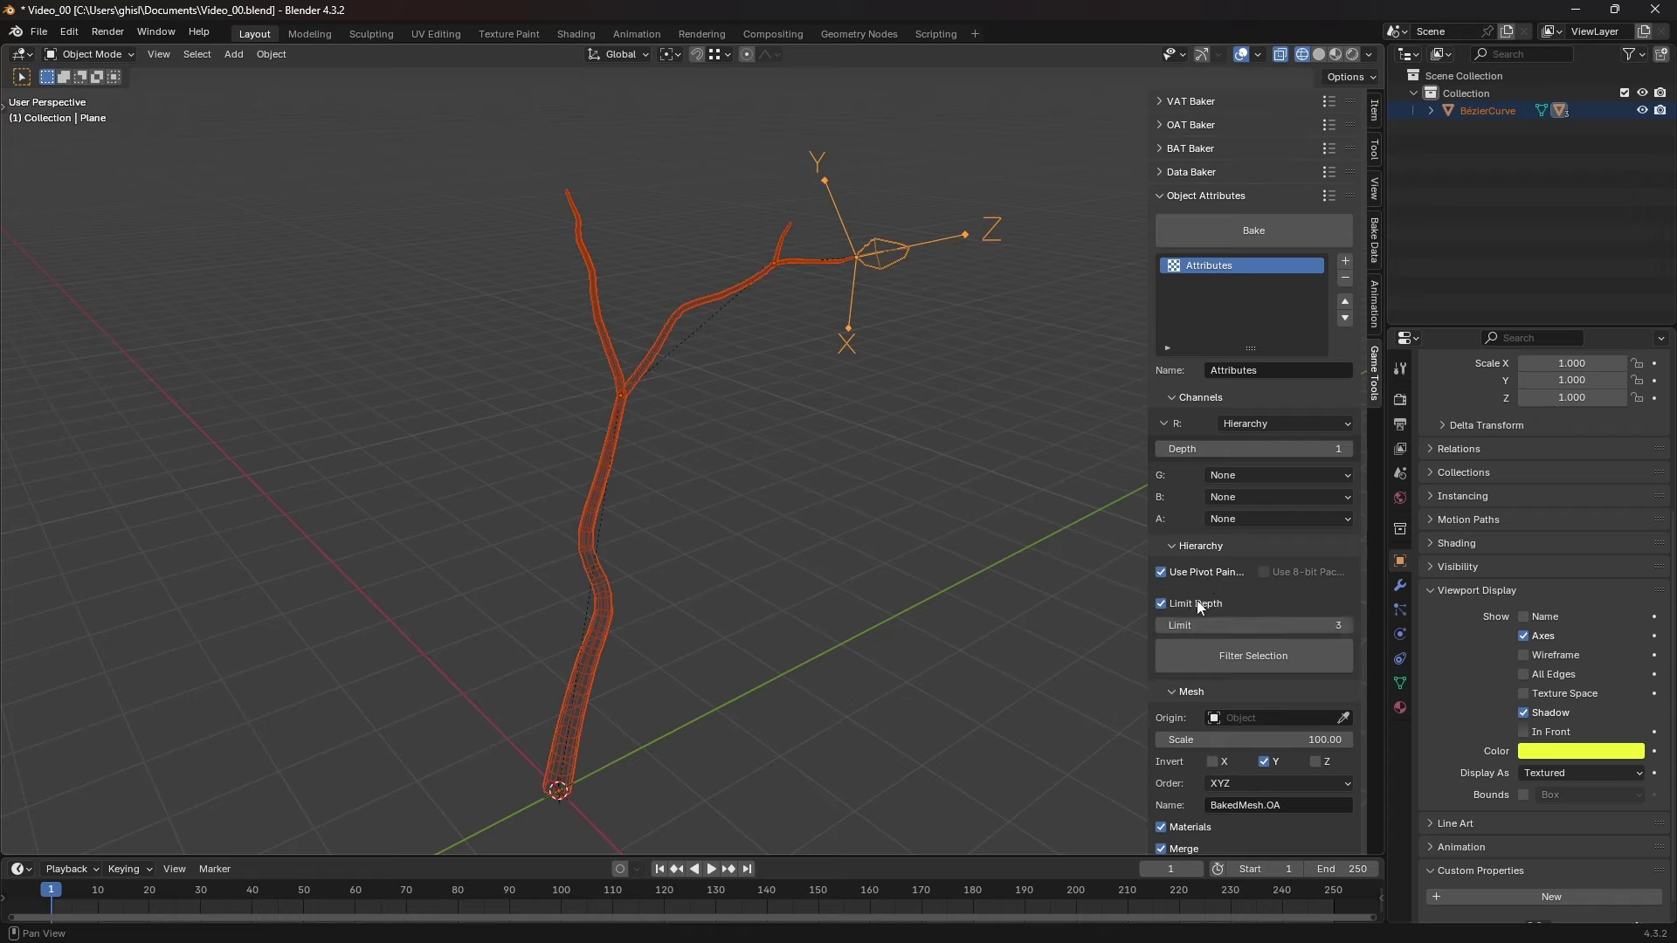
{"action": "left_click_drag", "start_coordinate": [1201, 625], "coordinate": [1172, 626]}
{"action": "left_click", "coordinate": [1203, 655]}
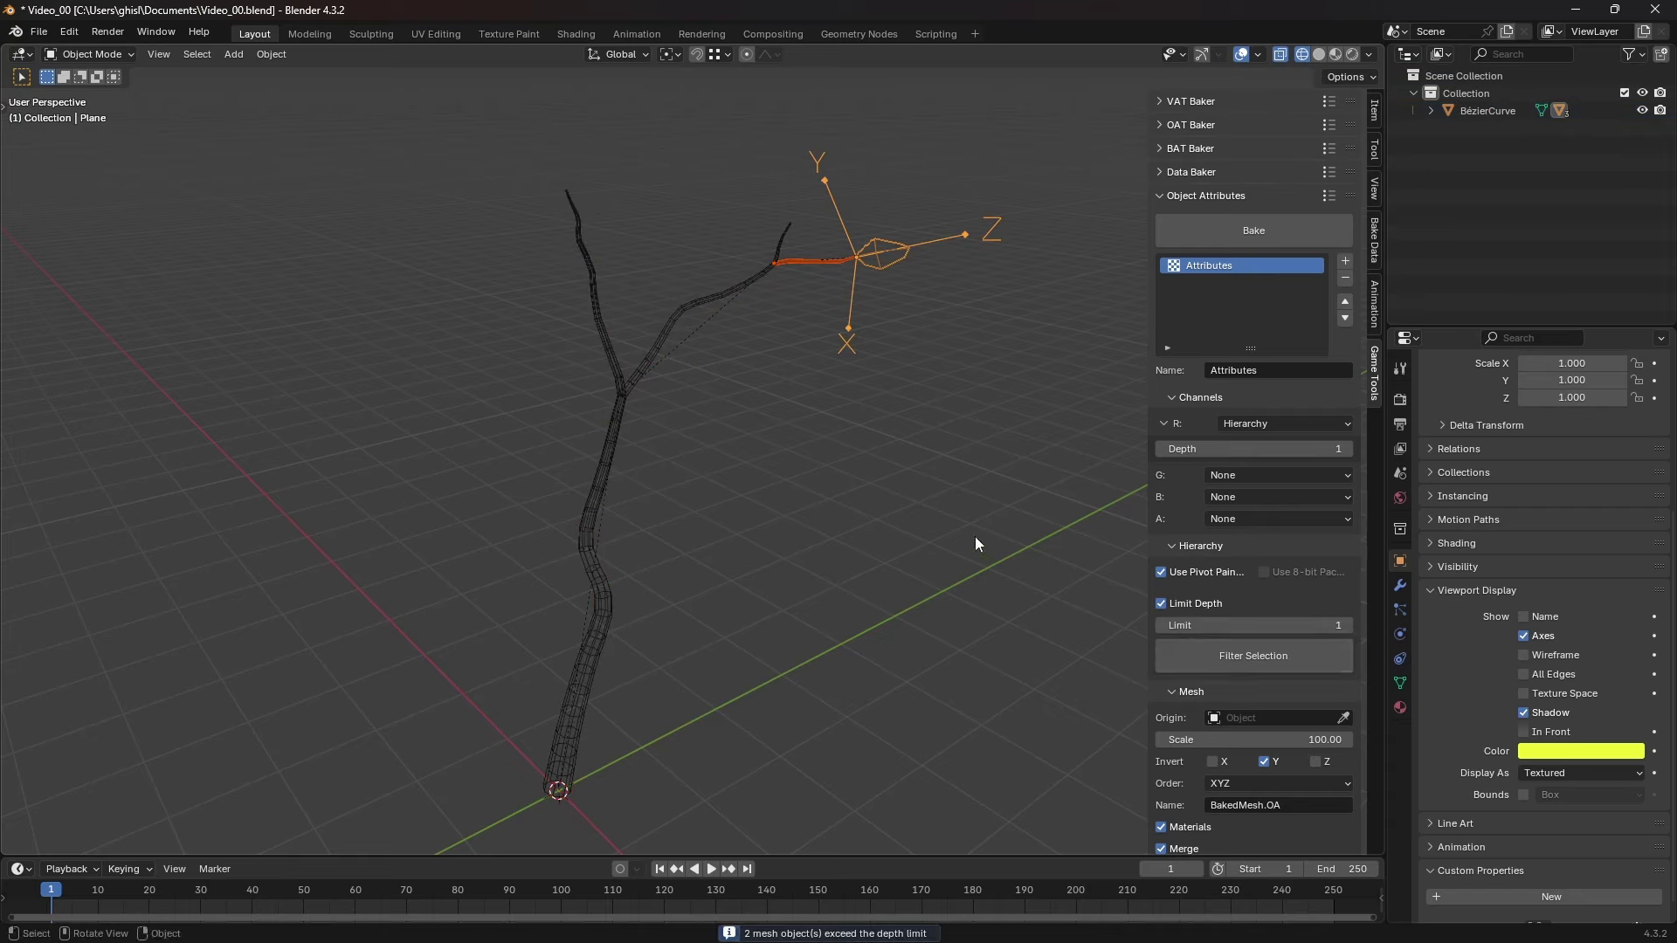
Select all objects and filter them again, raising the hierarchy depth limit to 3
{"action": "key", "text": "a"}
{"action": "left_click", "coordinate": [1211, 655]}
{"action": "left_click_drag", "start_coordinate": [1292, 625], "coordinate": [1301, 625]}
{"action": "key", "text": "a"}
{"action": "left_click", "coordinate": [1201, 650]}
{"action": "key", "text": "a"}
{"action": "left_click", "coordinate": [1280, 651]}
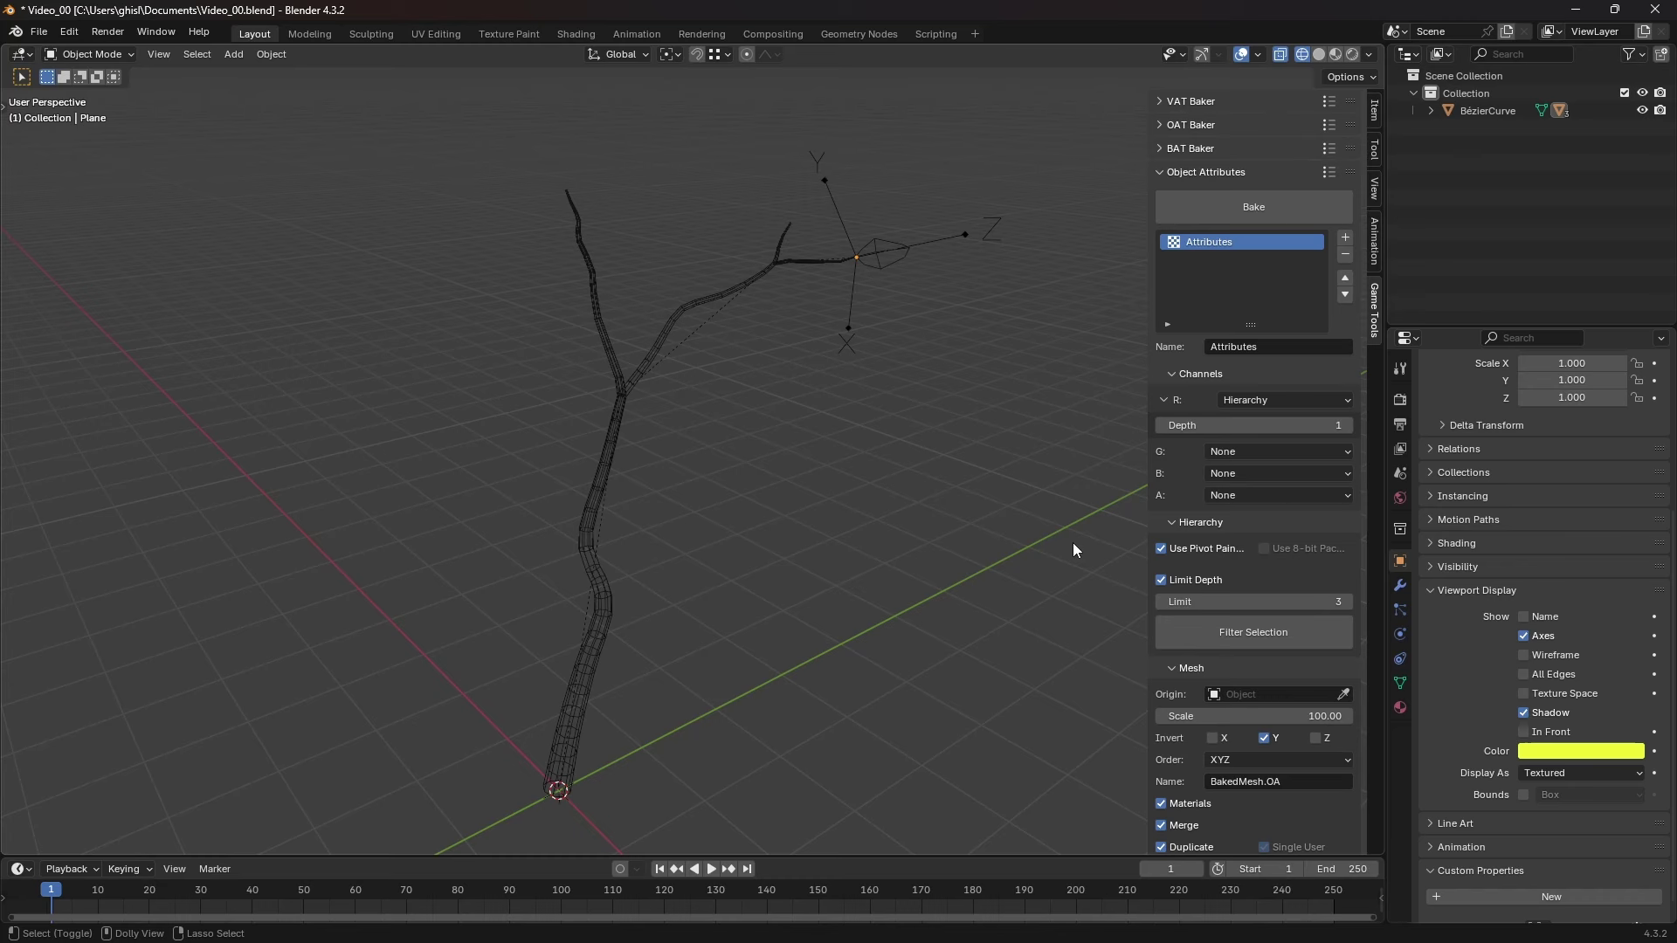
Review the Mesh scale, axis inversion and axis order options, keeping 100, inverted Y and XYZ
{"action": "scroll", "coordinate": [1073, 549], "scroll_direction": "down", "scroll_amount": 1}
{"action": "scroll", "coordinate": [1181, 631], "scroll_direction": "down", "scroll_amount": 3}
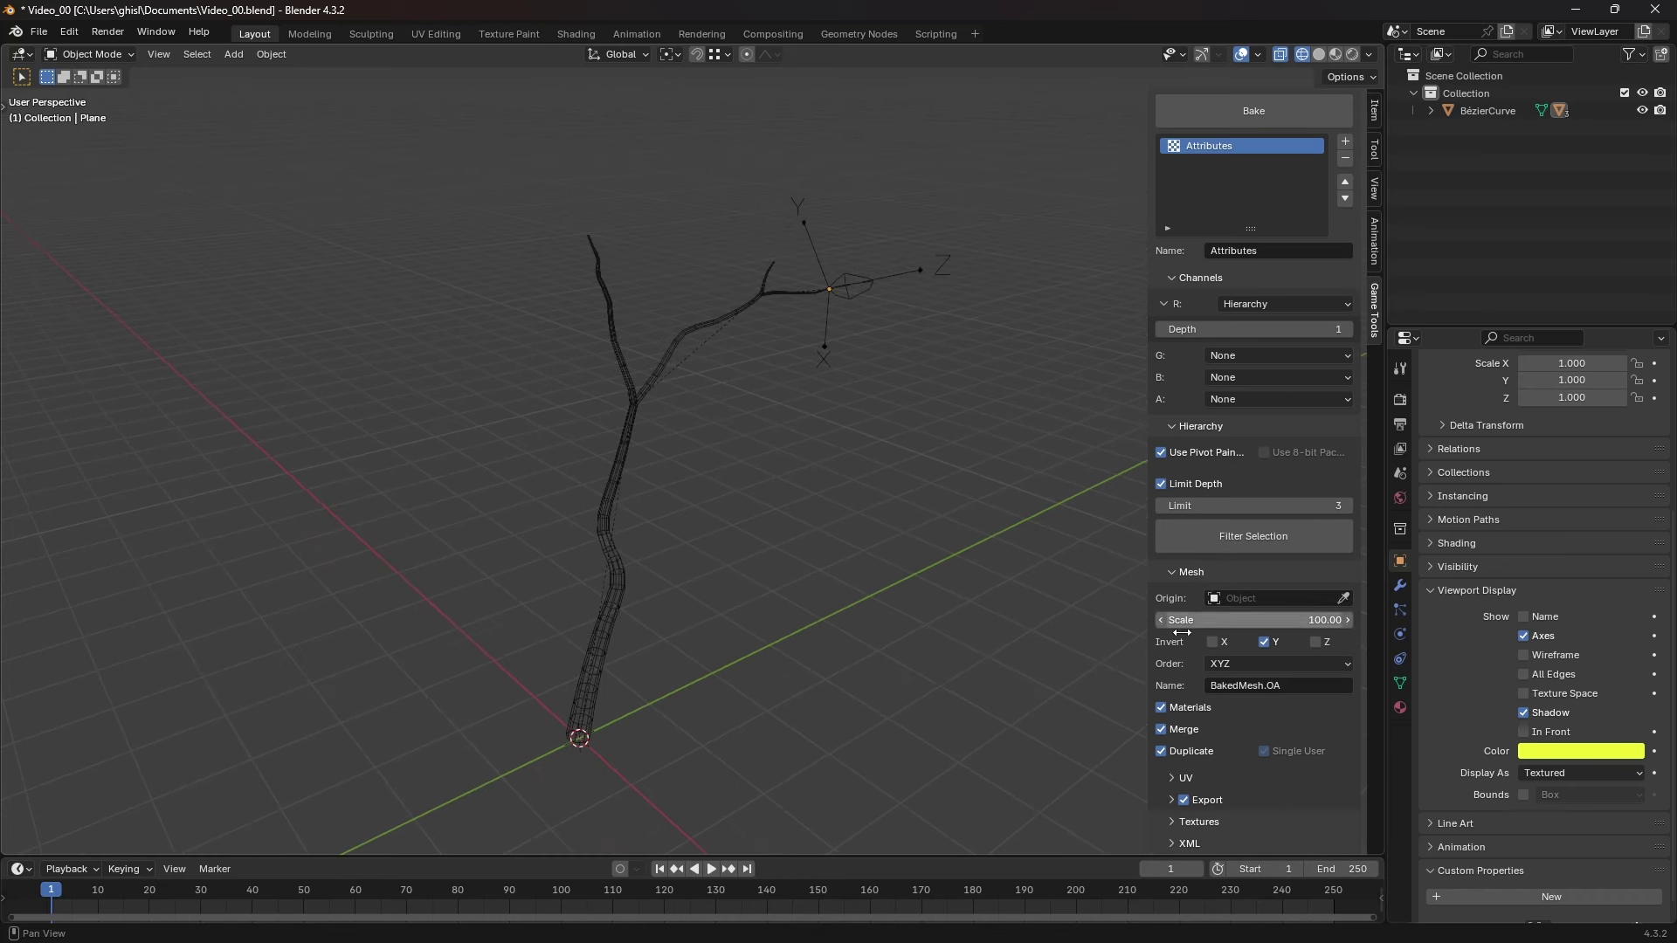
{"action": "left_click", "coordinate": [1285, 619]}
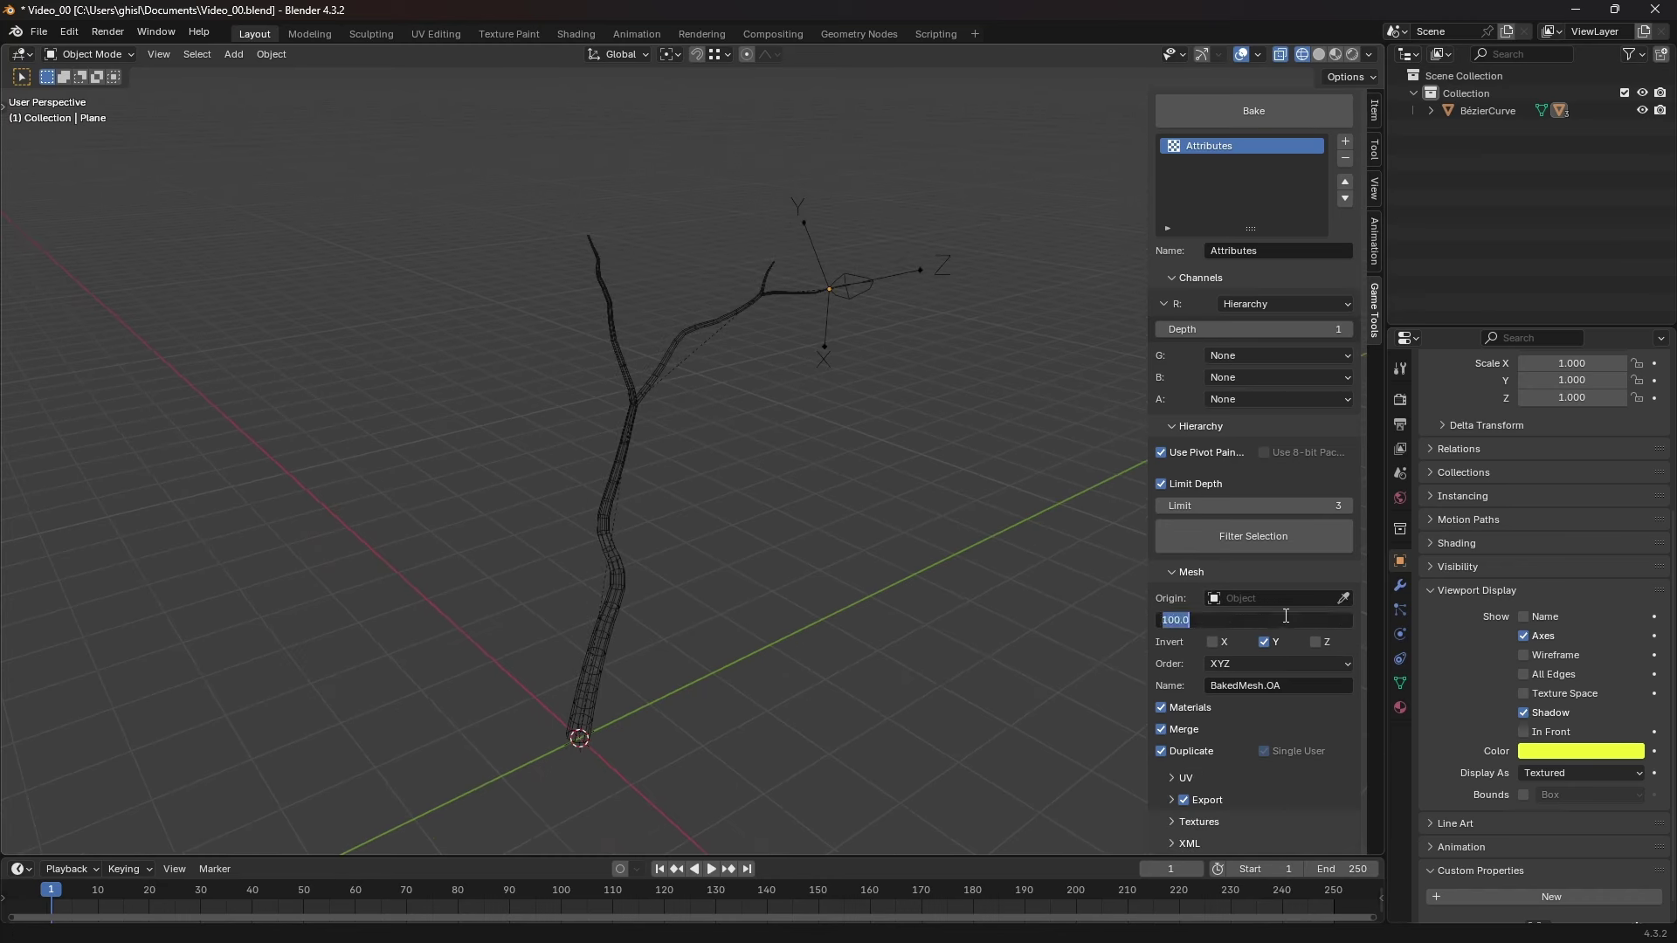
{"action": "key", "text": "Return"}
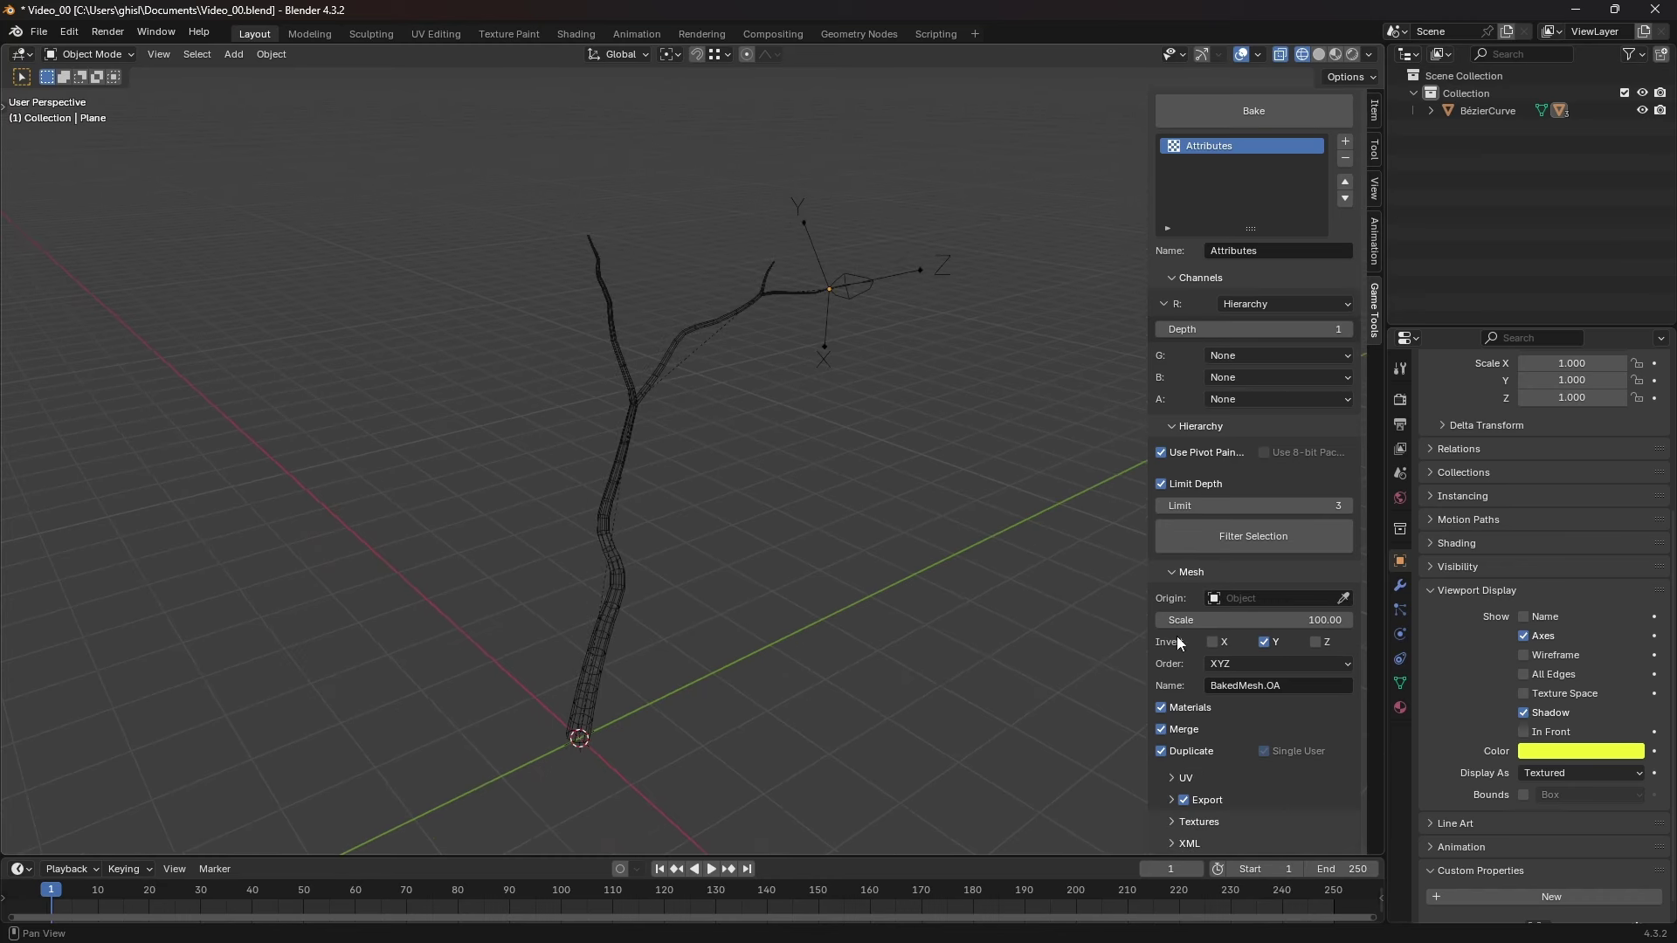
{"action": "left_click", "coordinate": [1263, 643]}
{"action": "left_click", "coordinate": [1236, 662]}
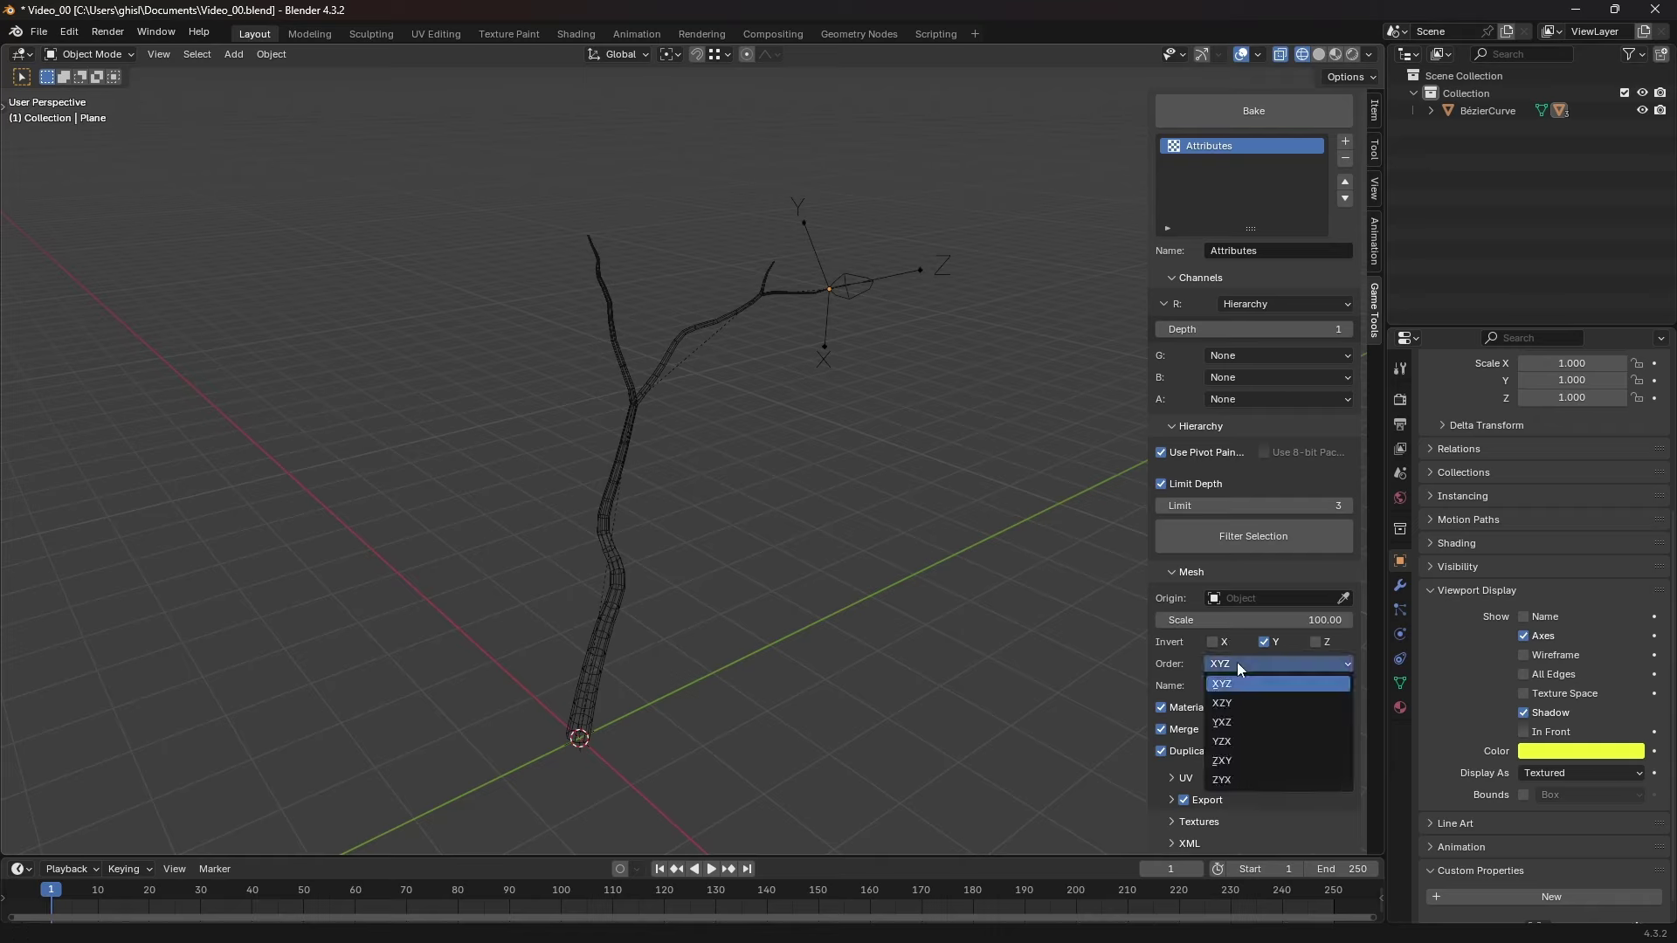
{"action": "left_click", "coordinate": [1236, 662]}
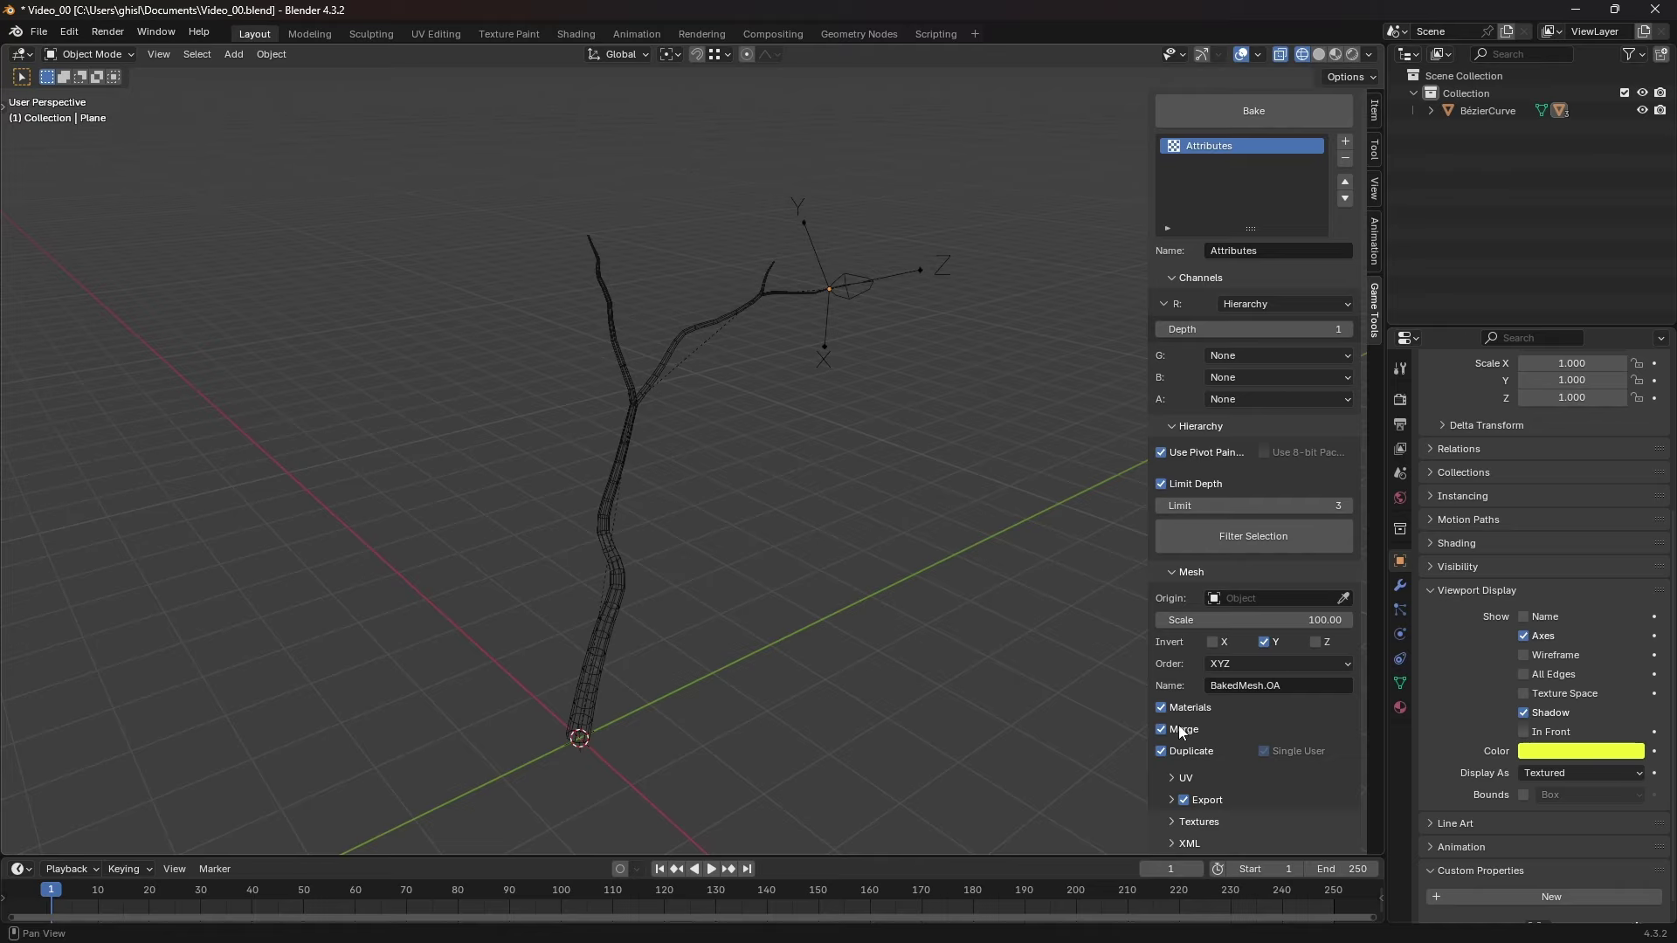
Turn off Merge and Duplicate to check the Single User option, and turn both back on
{"action": "left_click_drag", "start_coordinate": [1178, 729], "coordinate": [1177, 749]}
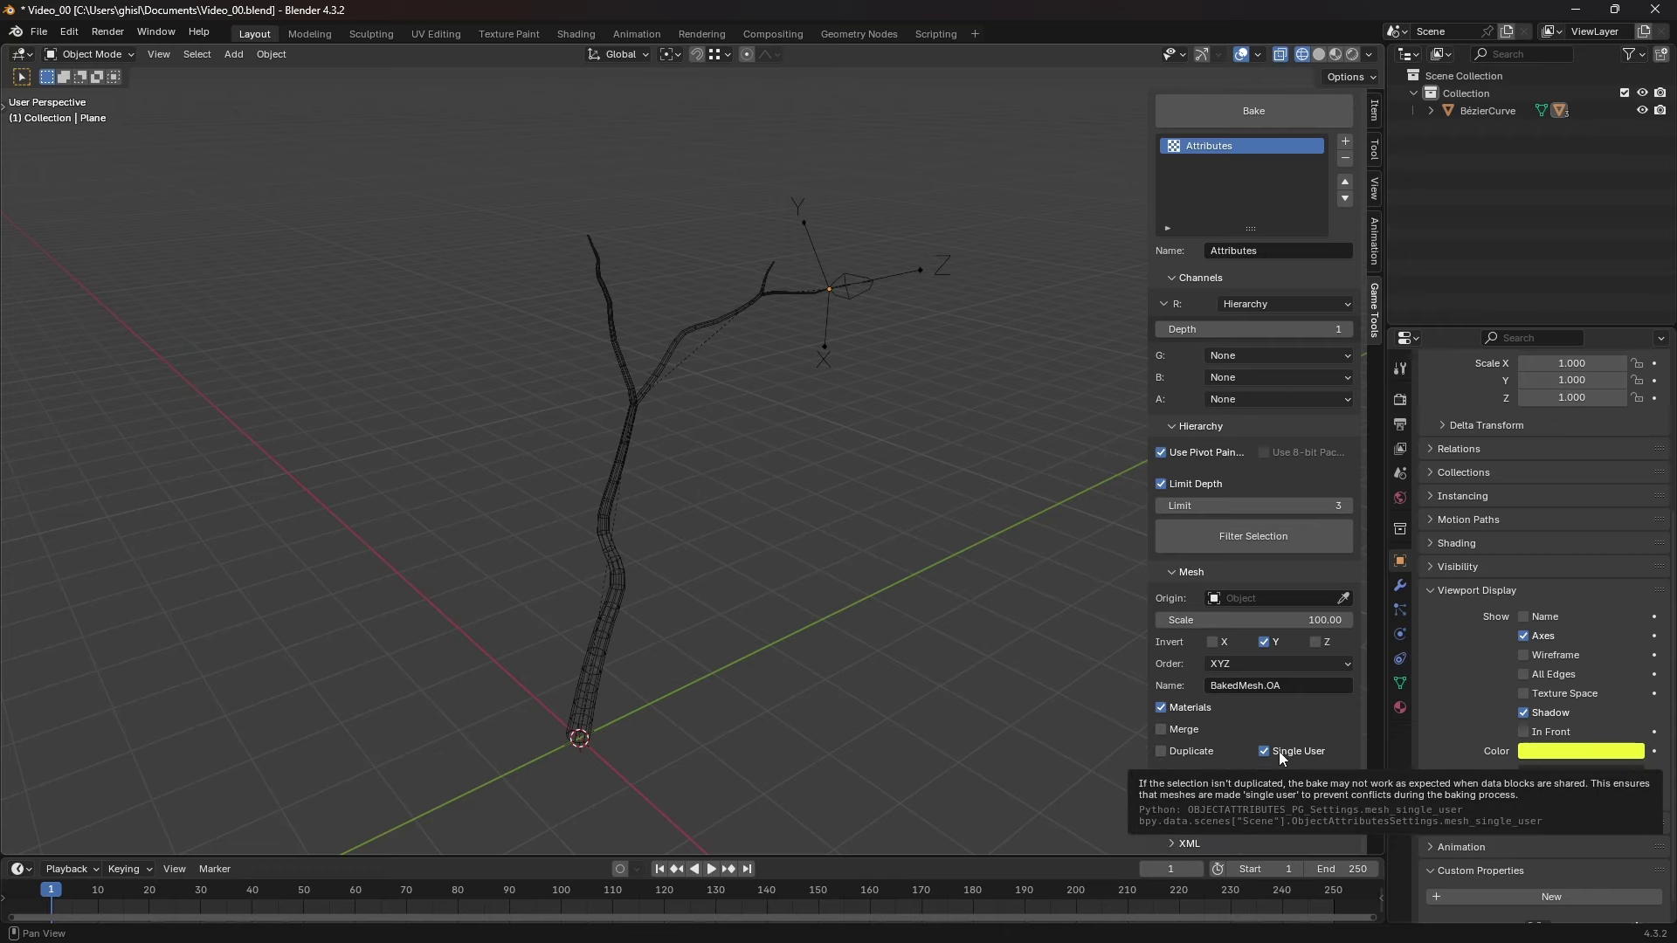
{"action": "left_click", "coordinate": [1193, 750]}
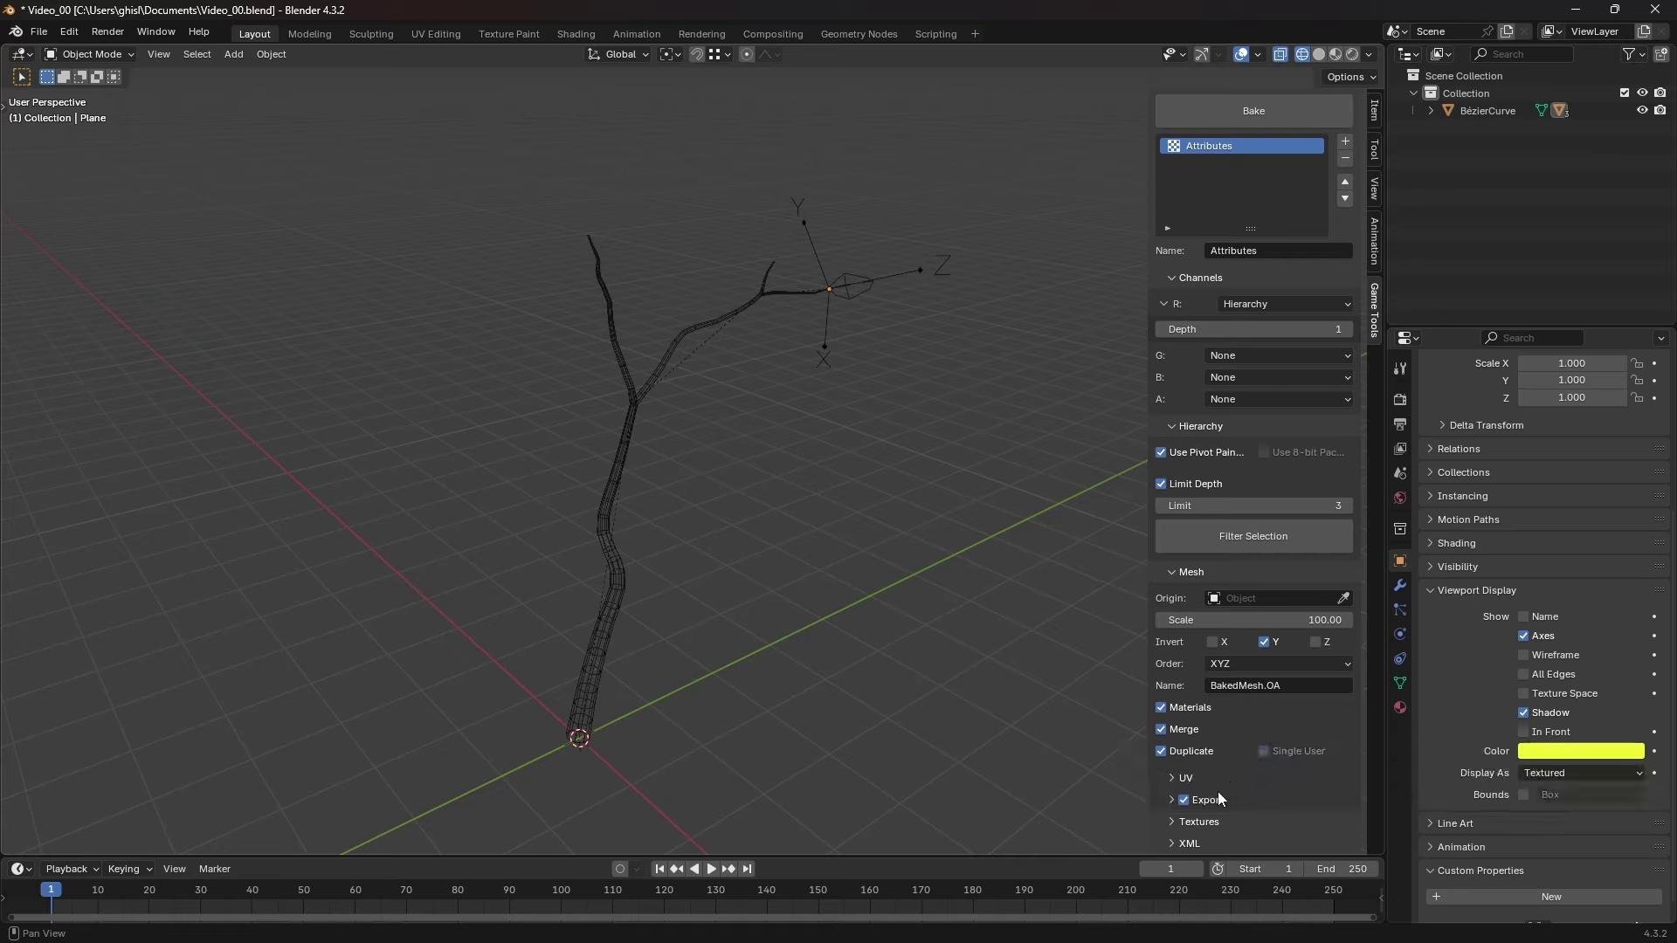
Expand the mesh's UV, Export and Advanced settings to review them, and open the Object Attributes presets
{"action": "left_click", "coordinate": [1217, 793]}
{"action": "left_click", "coordinate": [1215, 780]}
{"action": "scroll", "coordinate": [1221, 770], "scroll_direction": "down", "scroll_amount": 4}
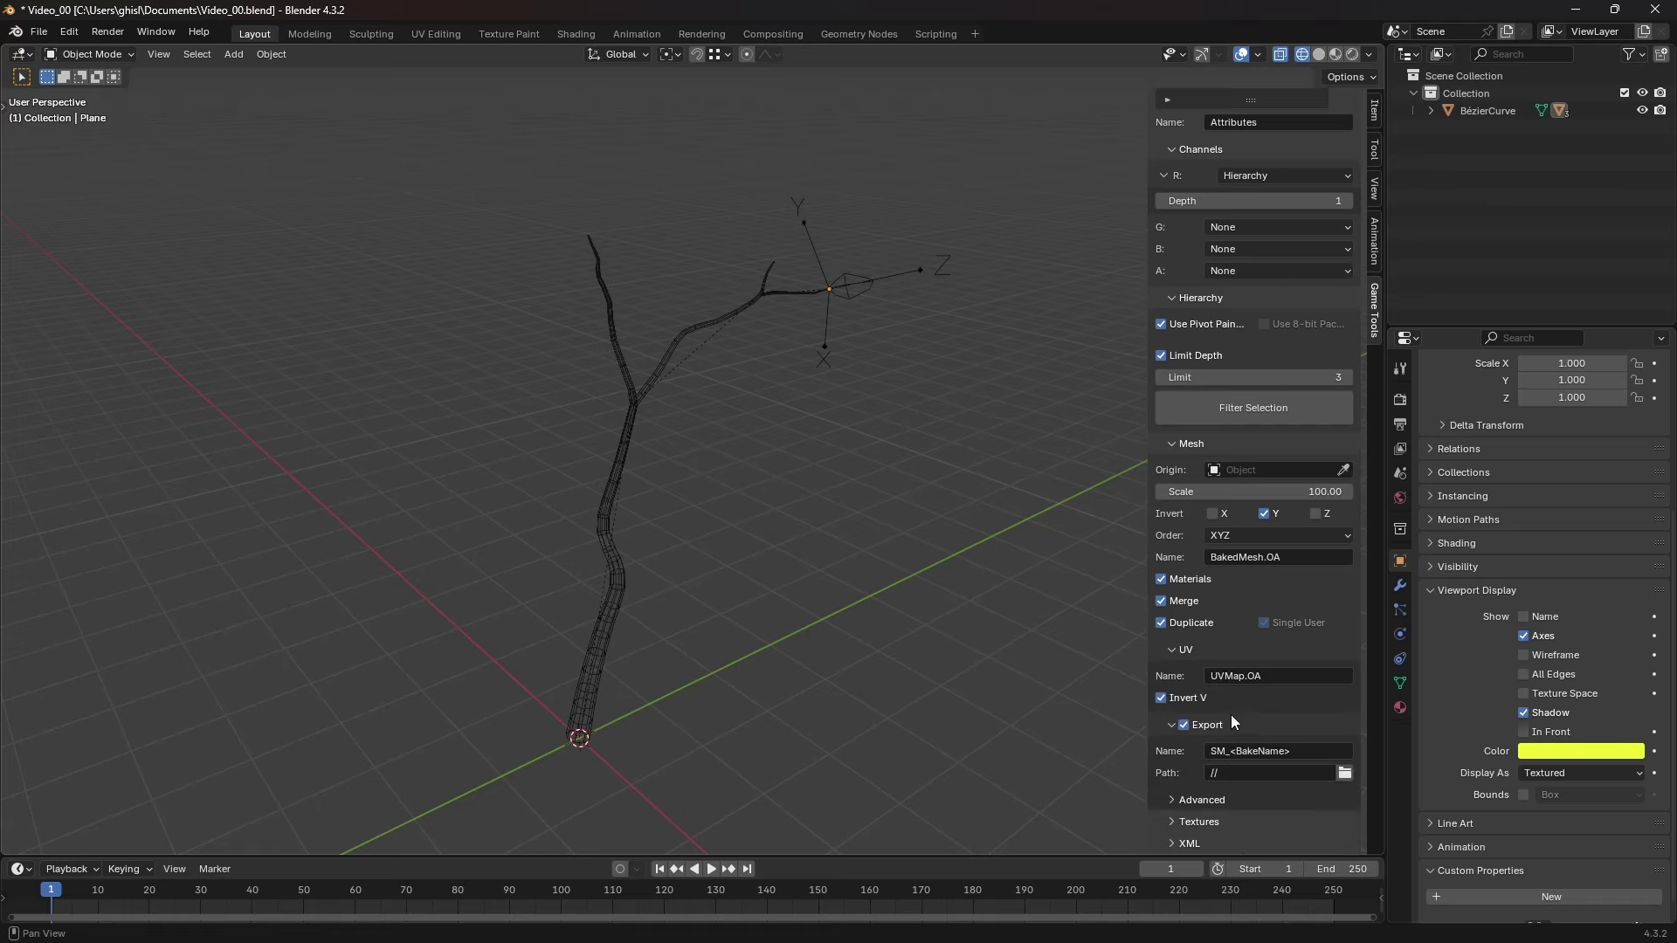
{"action": "left_click", "coordinate": [1202, 798]}
{"action": "scroll", "coordinate": [1201, 740], "scroll_direction": "down", "scroll_amount": 2}
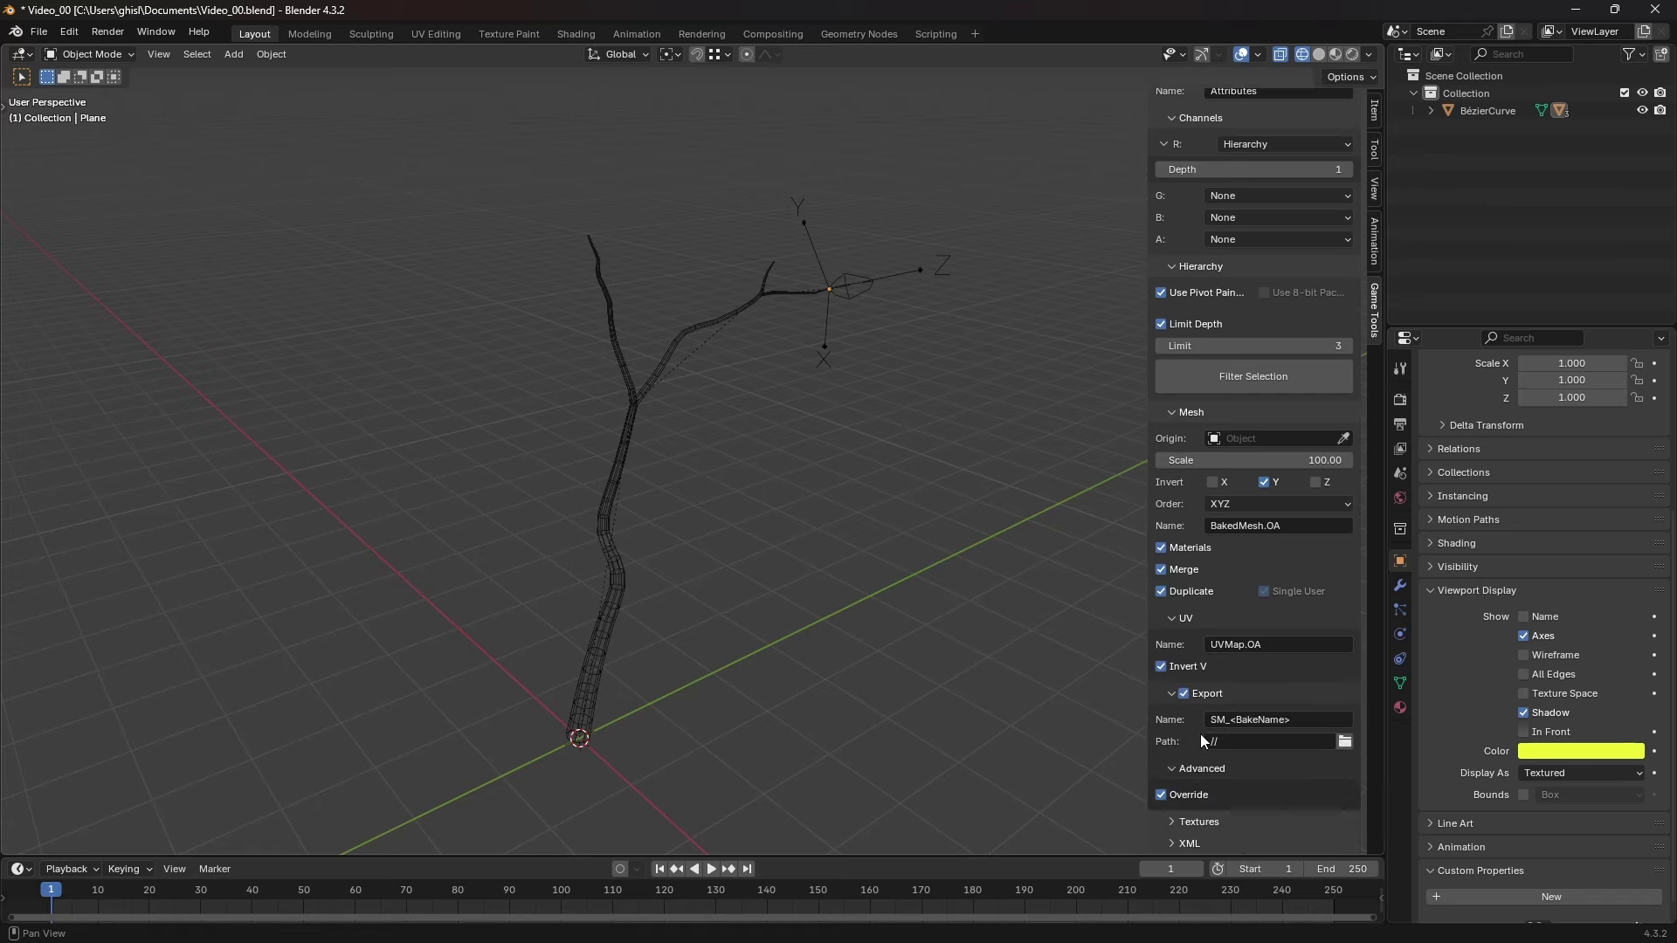
{"action": "scroll", "coordinate": [1200, 733], "scroll_direction": "up", "scroll_amount": 8}
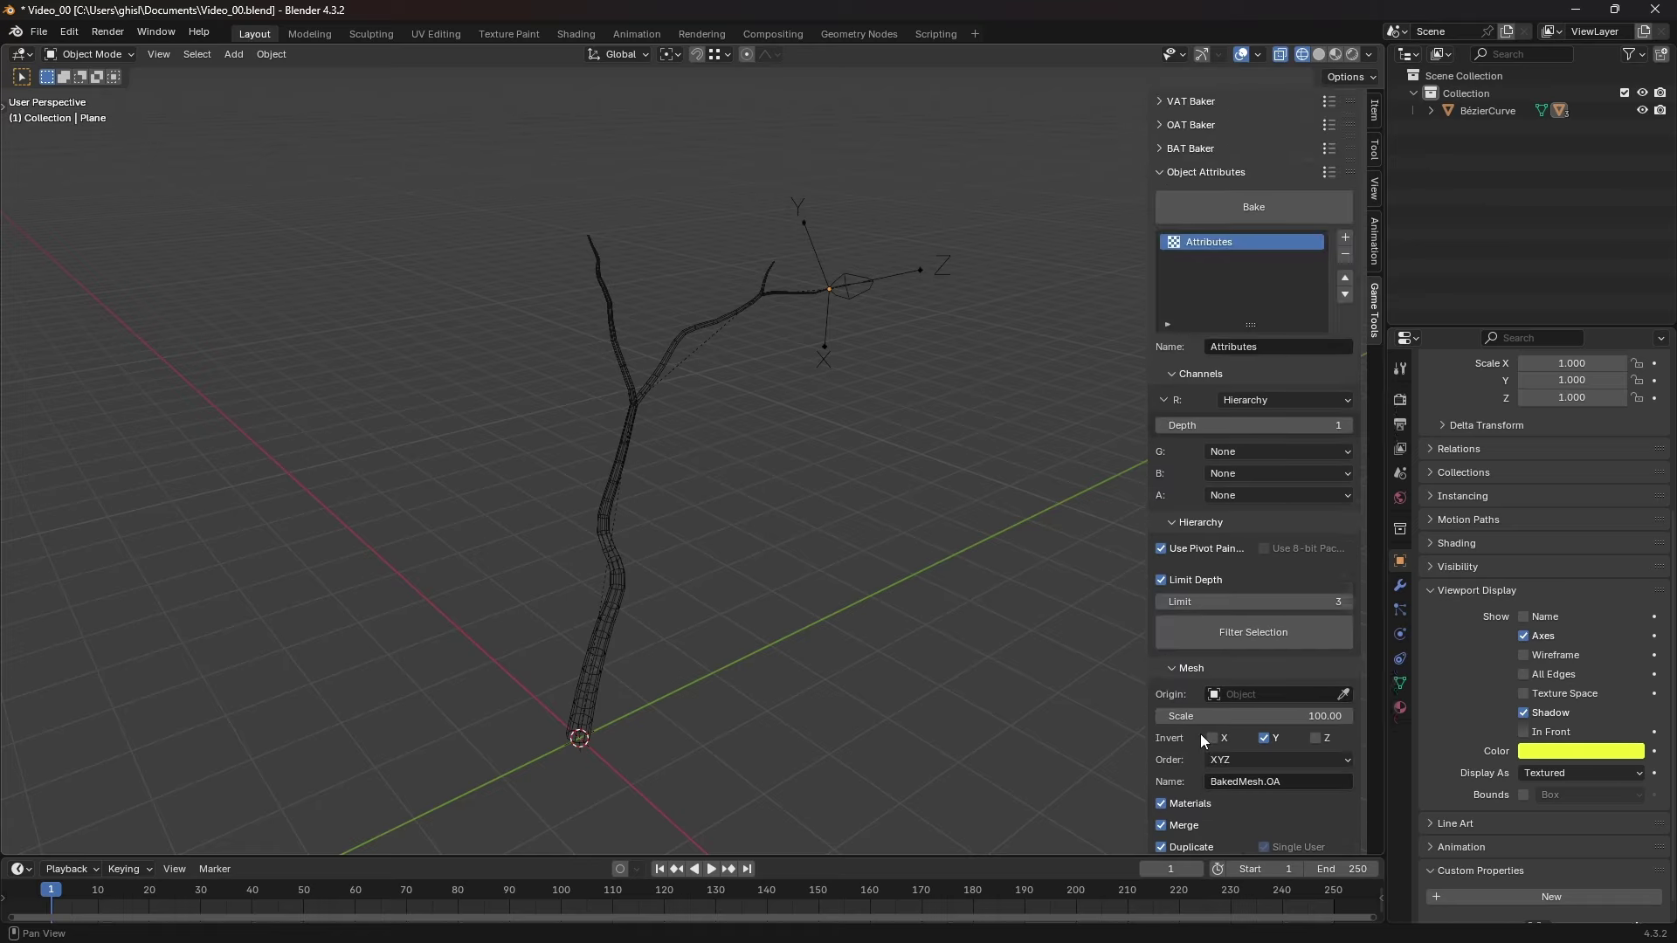
{"action": "left_click", "coordinate": [1328, 172]}
{"action": "left_click", "coordinate": [1232, 237]}
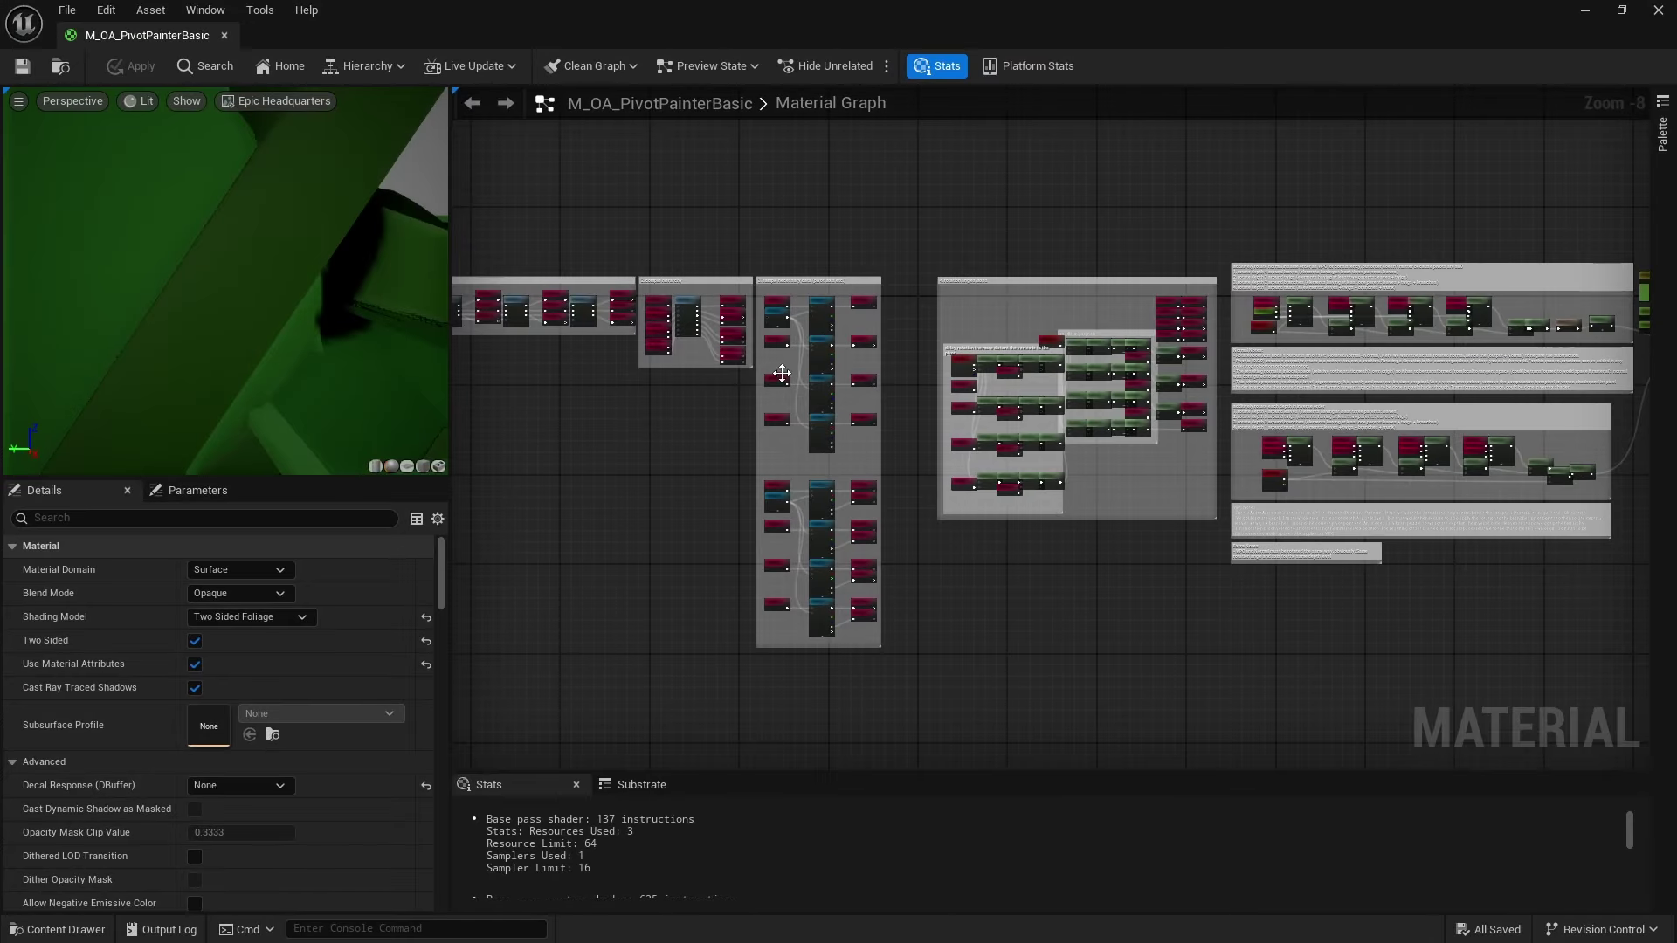
Switch to Unreal Engine and examine the M_OA_PivotPainterBasic graph's pivot, axis and extents sampling and its hierarchy sampling nodes
{"action": "scroll", "coordinate": [771, 336], "scroll_direction": "up", "scroll_amount": 4}
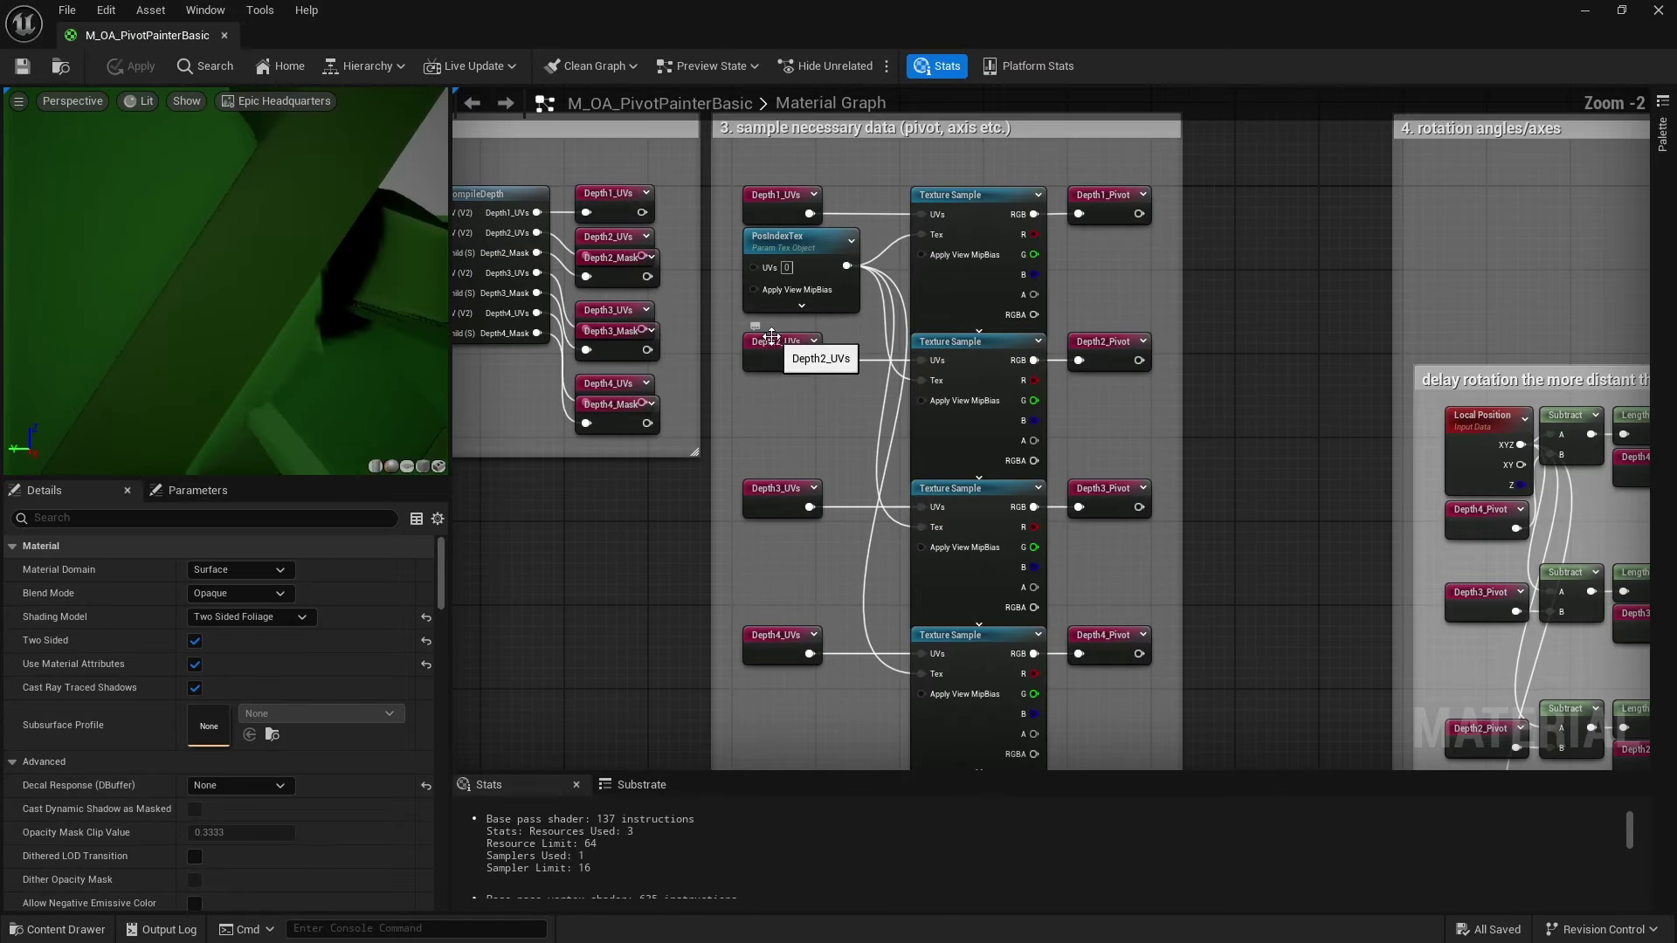
{"action": "left_click_drag", "start_coordinate": [756, 164], "coordinate": [1057, 437]}
{"action": "right_click_drag", "start_coordinate": [869, 576], "coordinate": [978, 92]}
{"action": "left_click_drag", "start_coordinate": [876, 272], "coordinate": [1168, 576]}
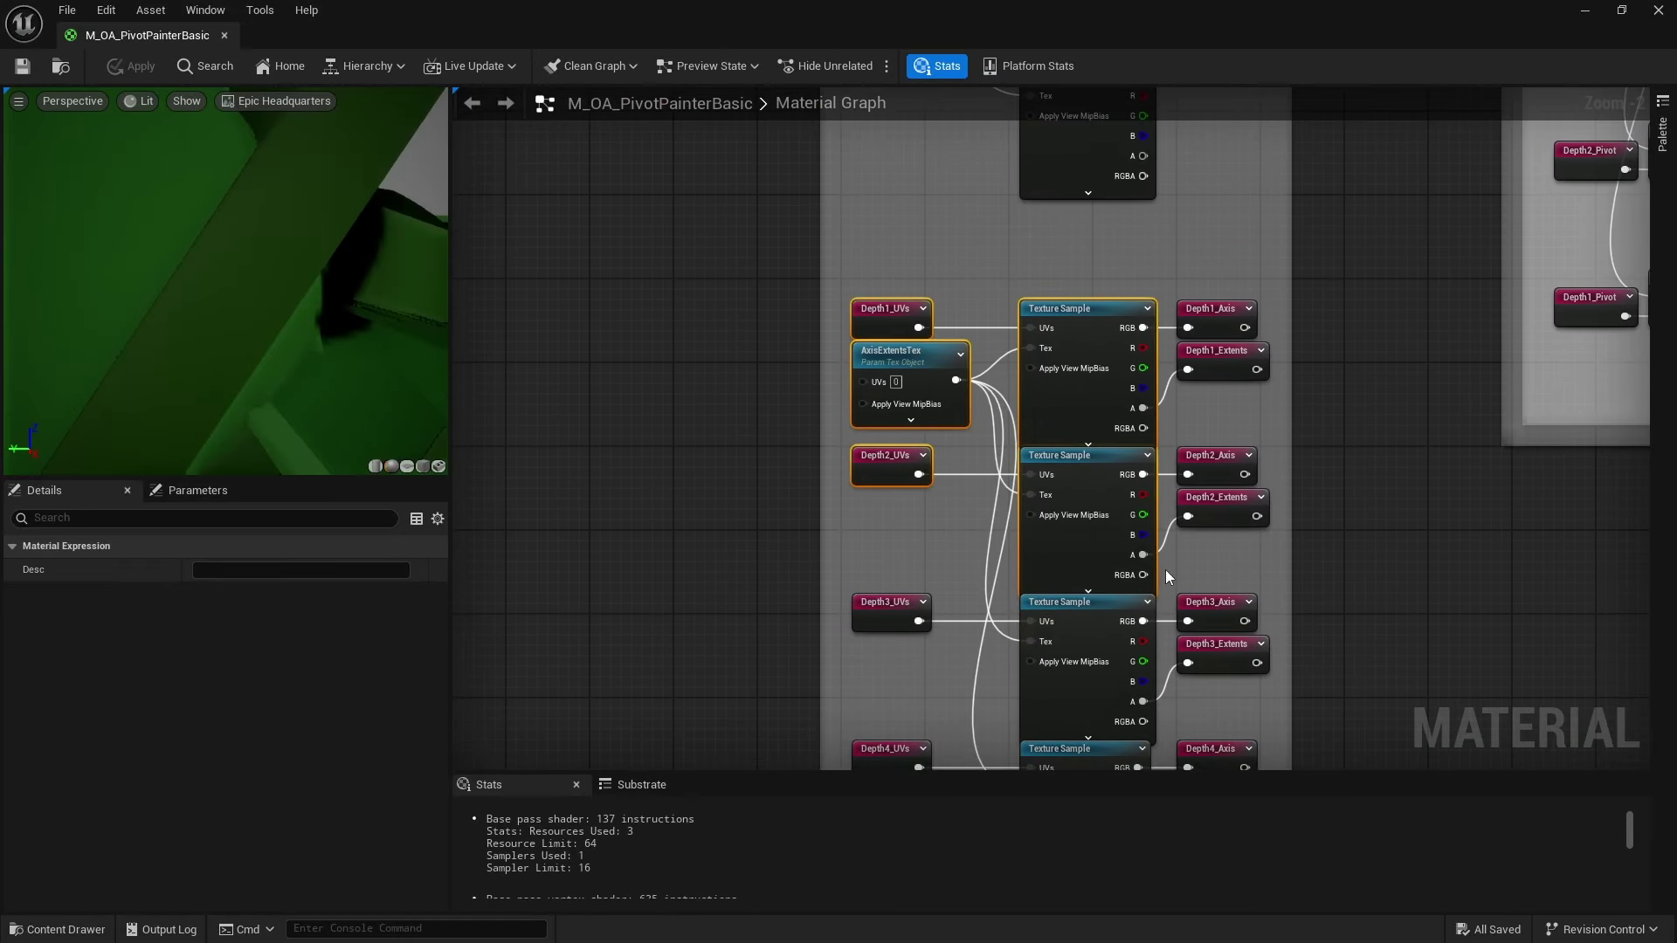
{"action": "right_click_drag", "start_coordinate": [712, 256], "coordinate": [1572, 620]}
{"action": "right_click_drag", "start_coordinate": [498, 277], "coordinate": [922, 524]}
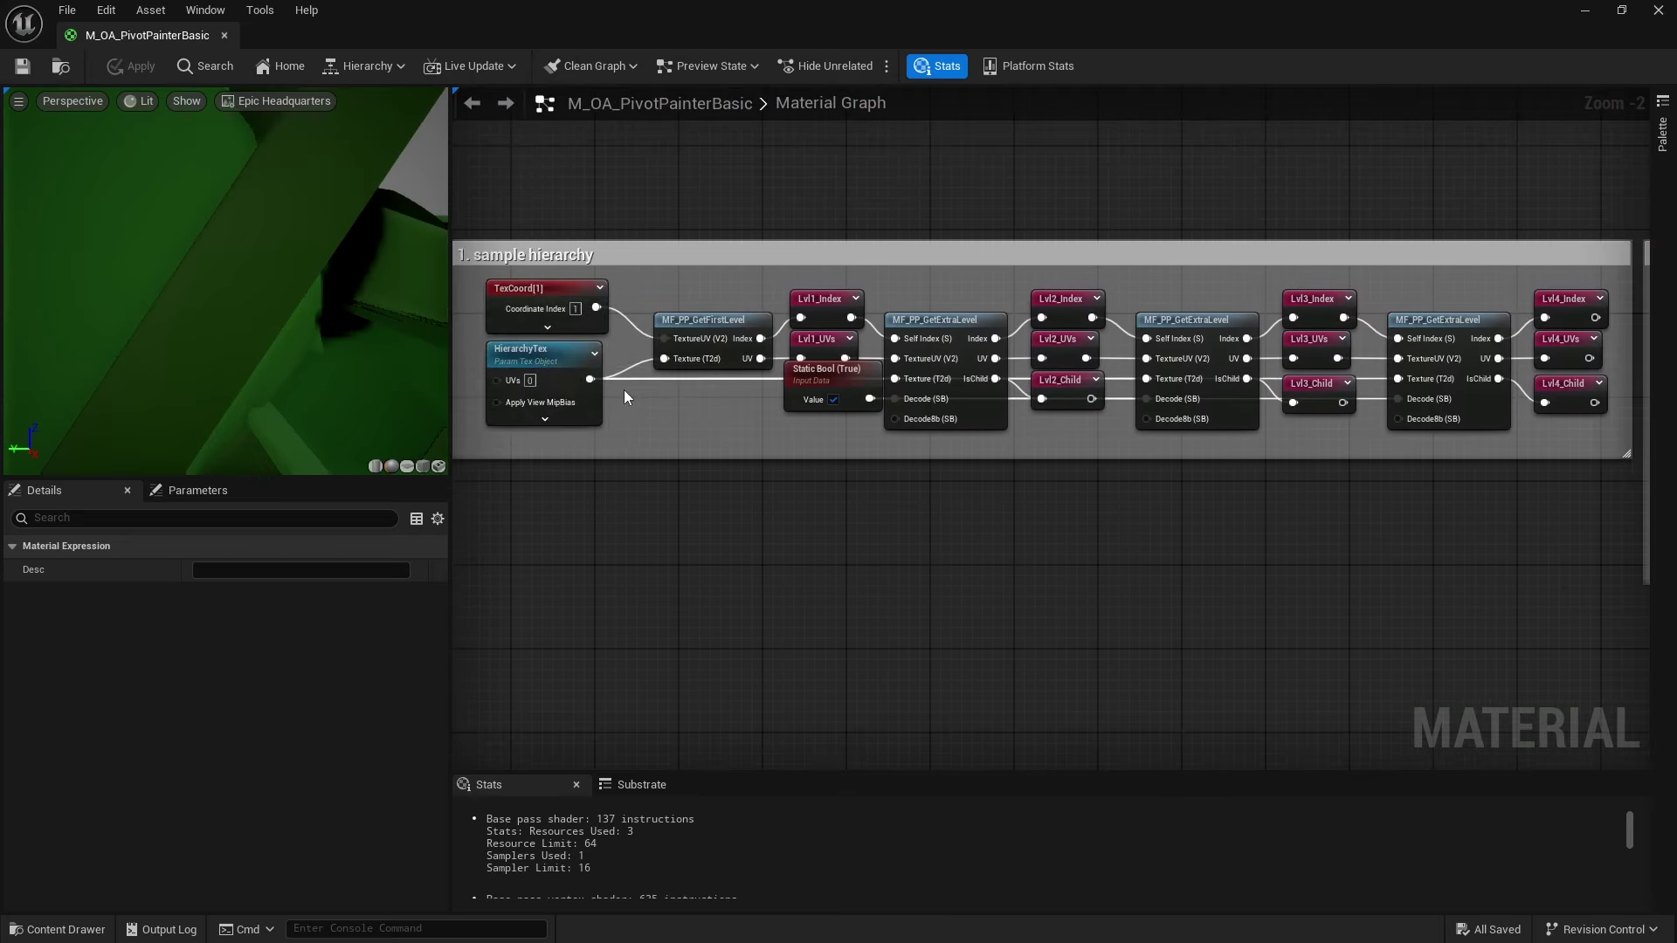
{"action": "left_click", "coordinate": [599, 393]}
{"action": "left_click", "coordinate": [952, 411]}
{"action": "left_click", "coordinate": [1205, 411]}
{"action": "left_click", "coordinate": [1473, 428]}
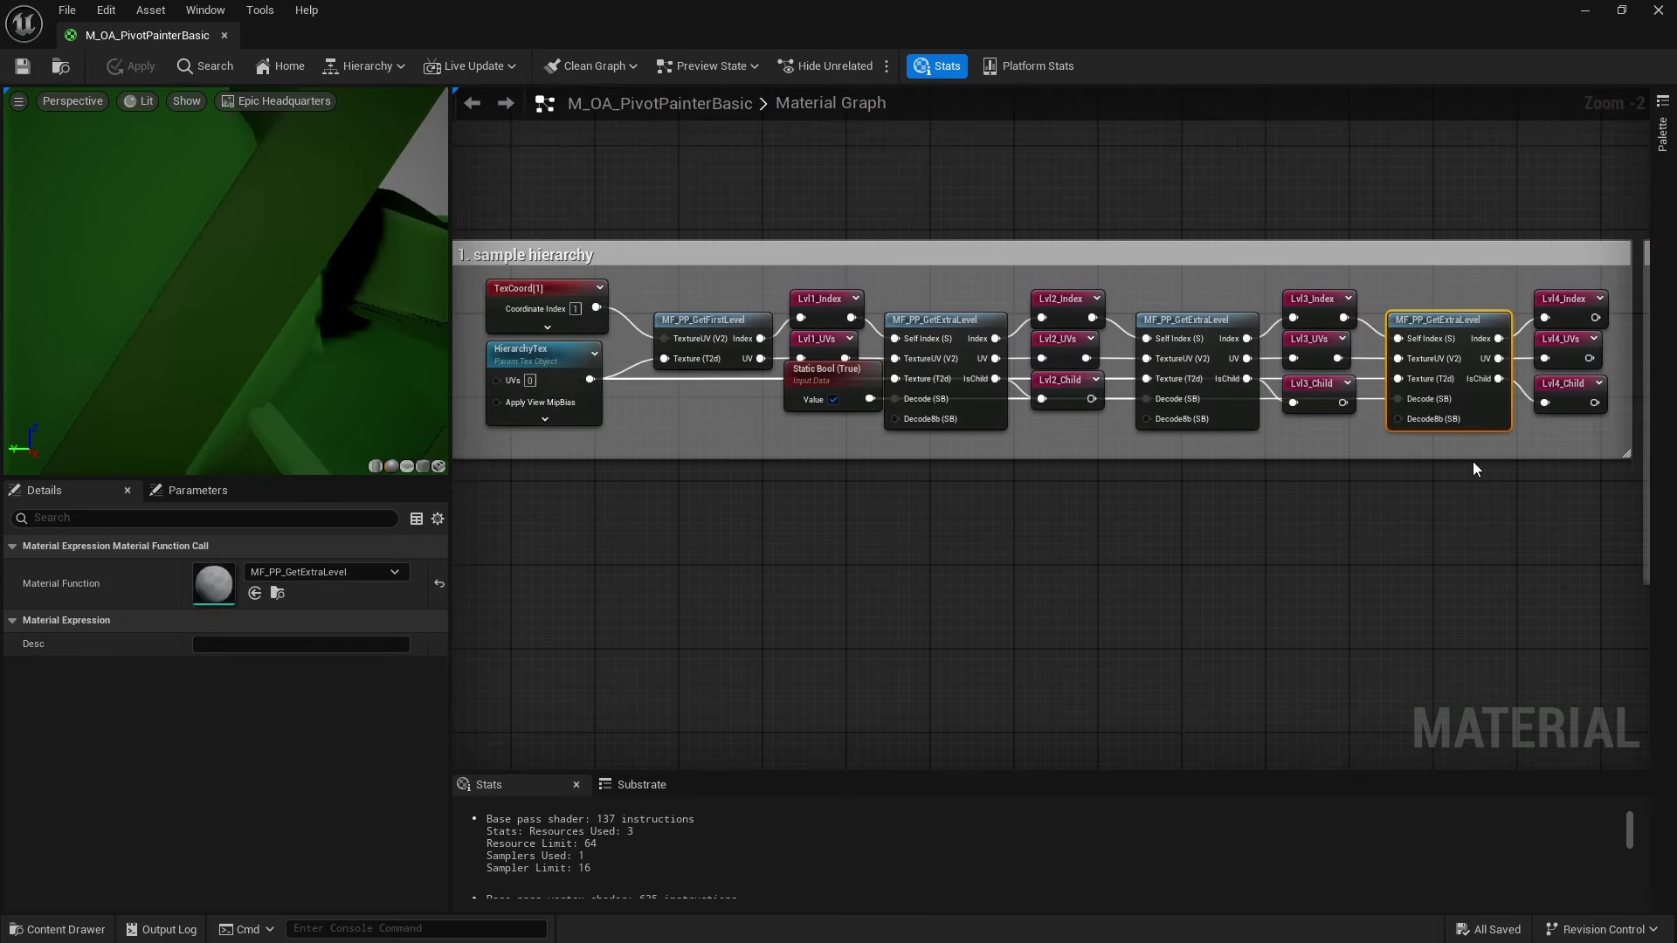
Examine the RotateAboutAxis chains that additively rotate the vertex positions and normals at each hierarchy depth
{"action": "scroll", "coordinate": [1318, 543], "scroll_direction": "down", "scroll_amount": 5}
{"action": "scroll", "coordinate": [1097, 578], "scroll_direction": "up", "scroll_amount": 5}
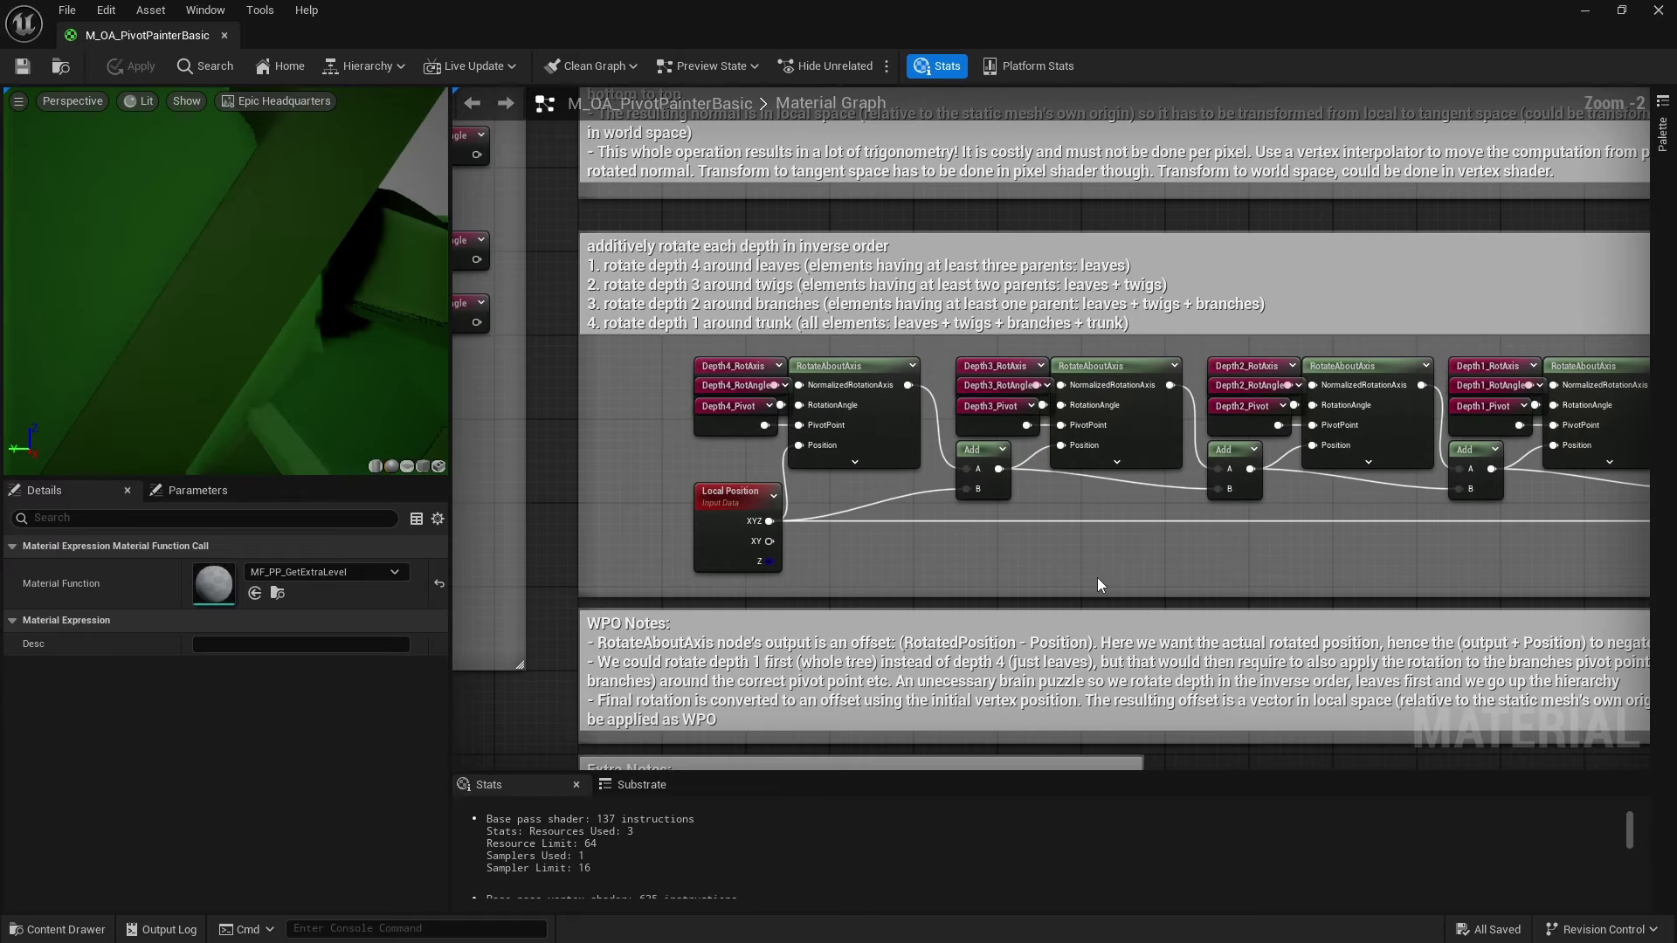
{"action": "left_click_drag", "start_coordinate": [903, 558], "coordinate": [1254, 436]}
{"action": "right_click_drag", "start_coordinate": [1253, 483], "coordinate": [927, 483]}
{"action": "left_click_drag", "start_coordinate": [978, 518], "coordinate": [1392, 386]}
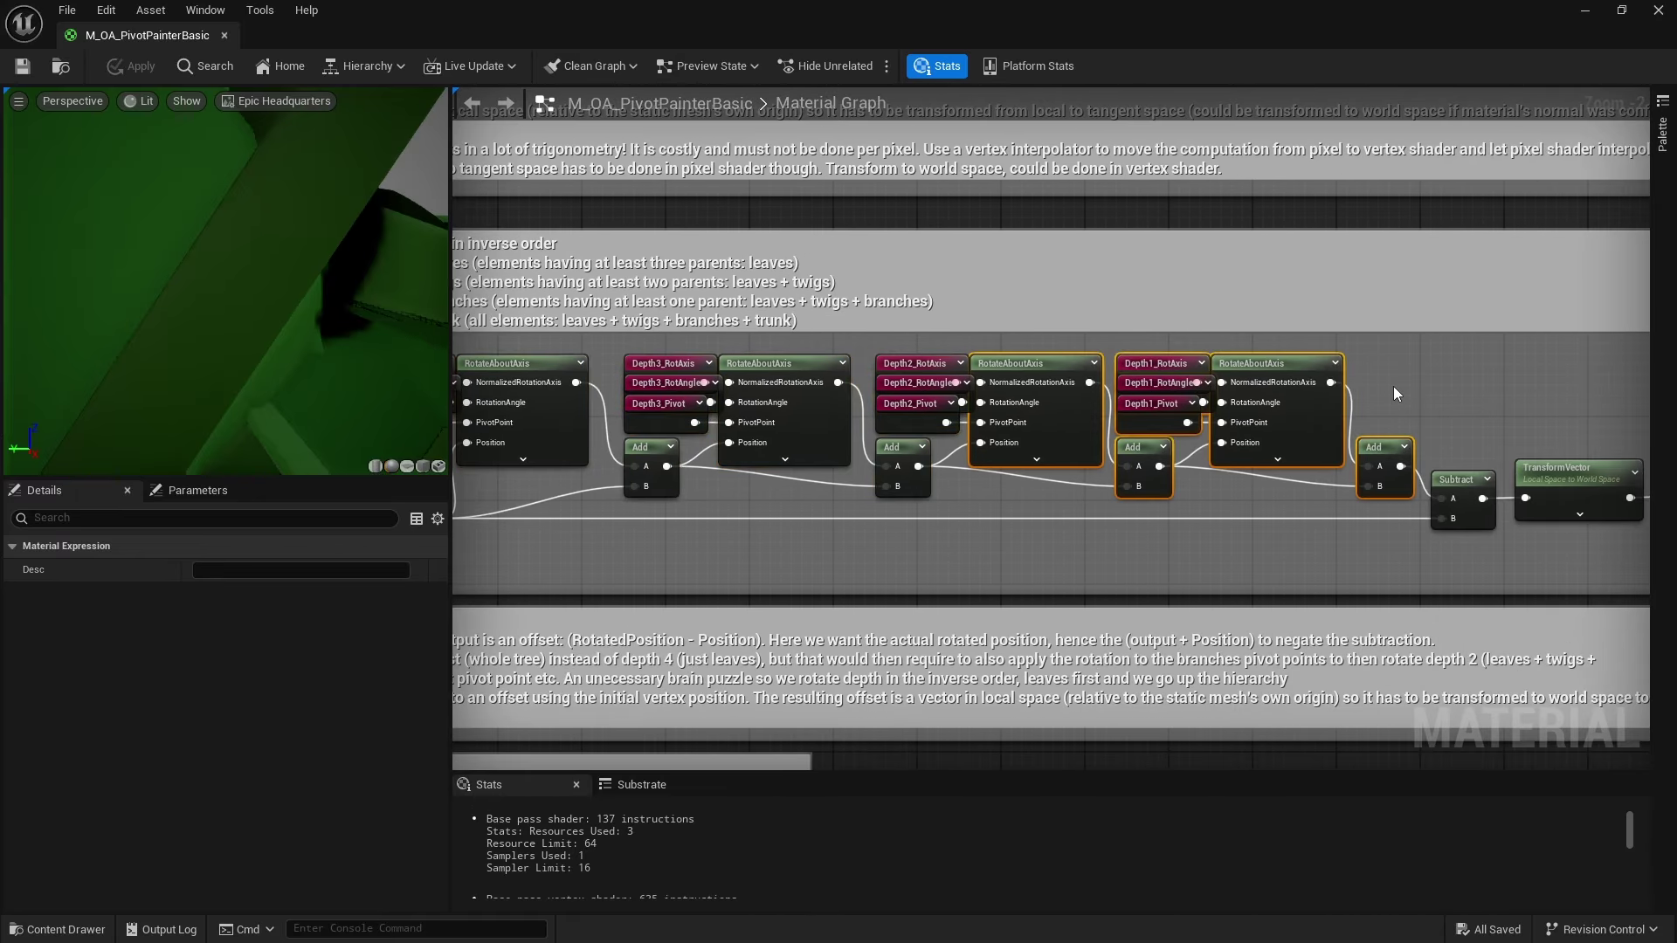
{"action": "right_click_drag", "start_coordinate": [1240, 206], "coordinate": [1439, 643]}
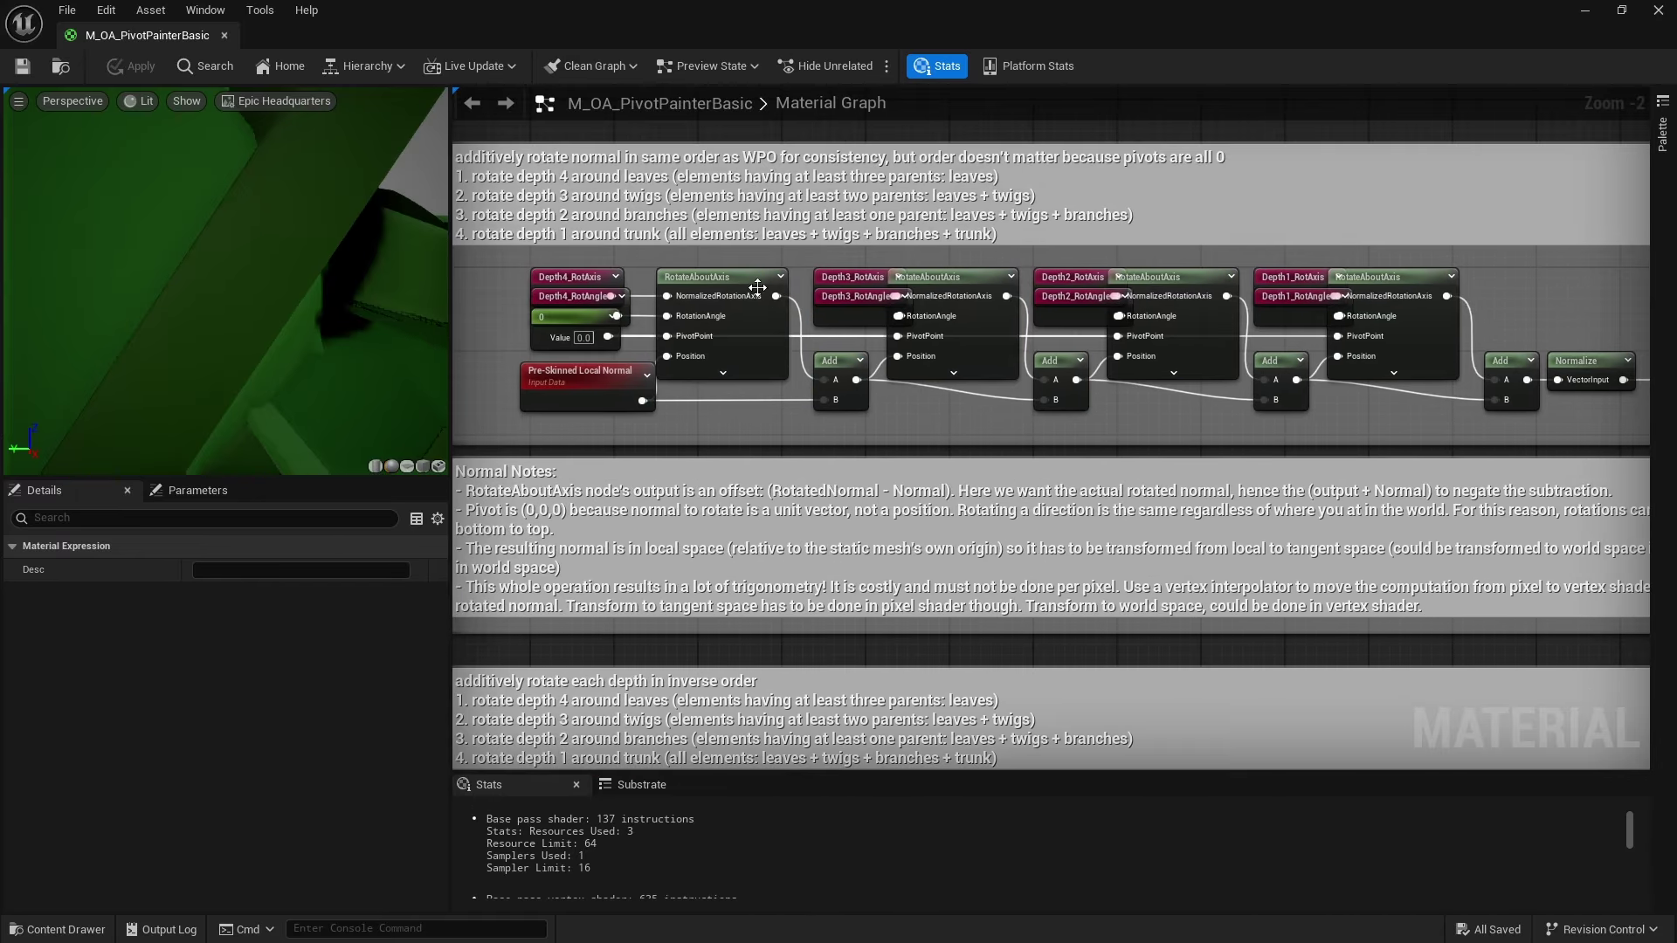
{"action": "left_click", "coordinate": [984, 420]}
Return to the sample hierarchy section and examine the level 2, 3 and 4 lookups and their index, UV and child outputs
{"action": "scroll", "coordinate": [983, 417], "scroll_direction": "down", "scroll_amount": 4}
{"action": "right_click_drag", "start_coordinate": [816, 434], "coordinate": [1225, 421]}
{"action": "right_click_drag", "start_coordinate": [876, 453], "coordinate": [1223, 452]}
{"action": "right_click_drag", "start_coordinate": [927, 452], "coordinate": [1270, 460]}
{"action": "scroll", "coordinate": [1016, 379], "scroll_direction": "up", "scroll_amount": 4}
{"action": "right_click_drag", "start_coordinate": [906, 417], "coordinate": [935, 419]}
{"action": "left_click_drag", "start_coordinate": [1355, 296], "coordinate": [1443, 442]}
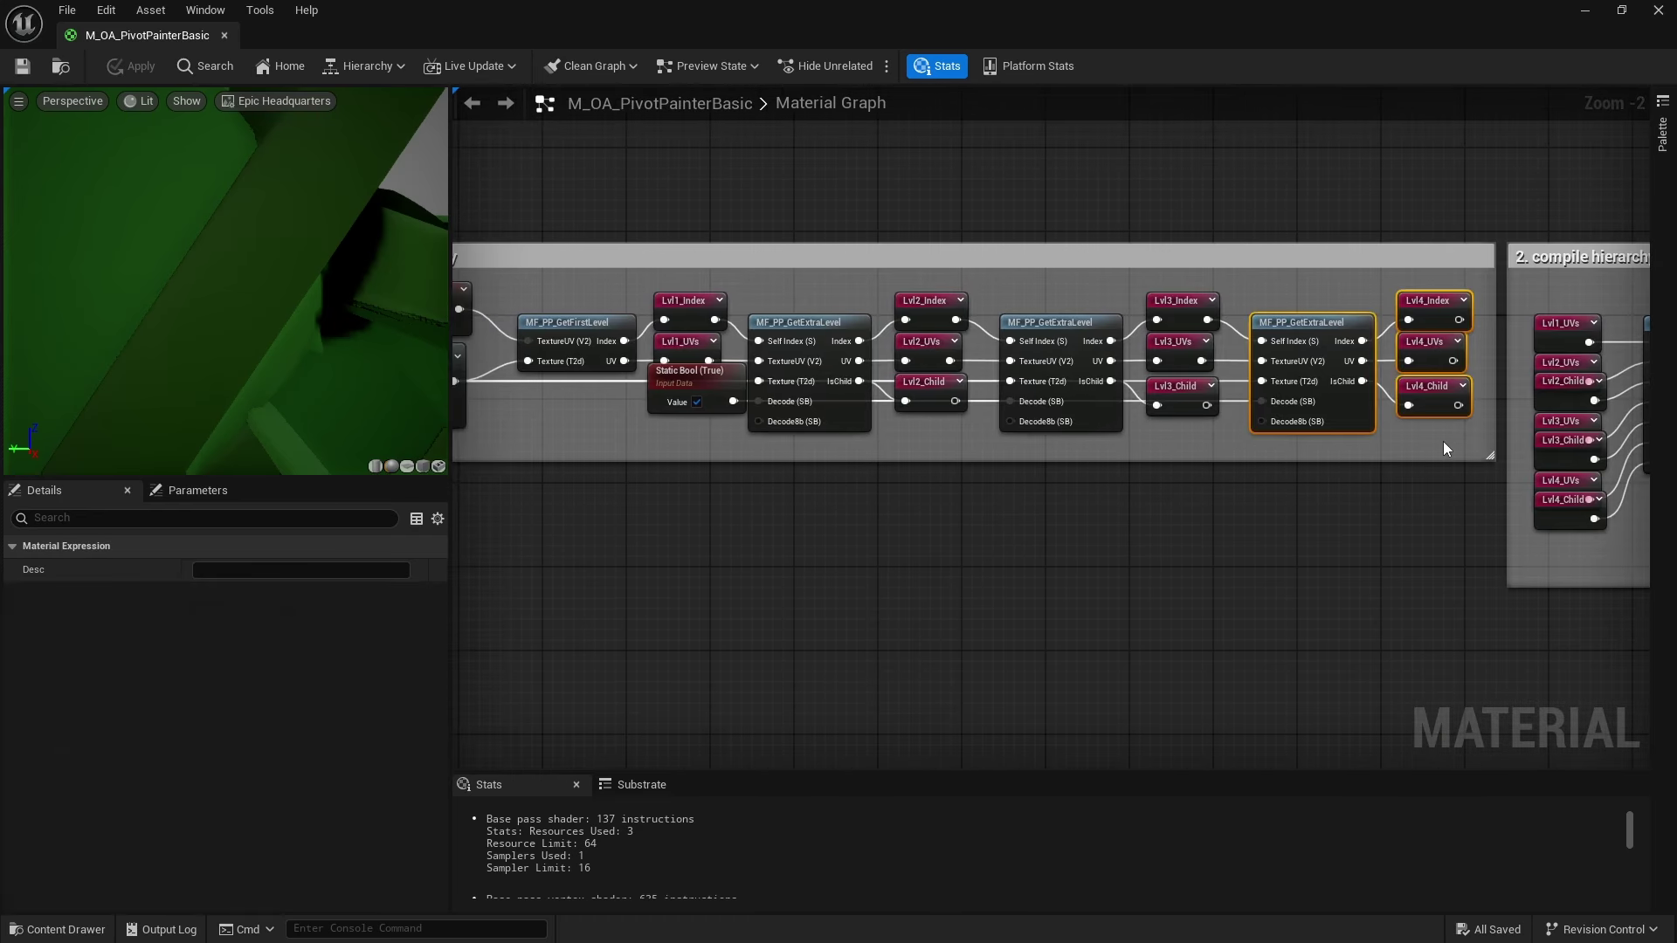
{"action": "right_click_drag", "start_coordinate": [1291, 469], "coordinate": [1407, 470]}
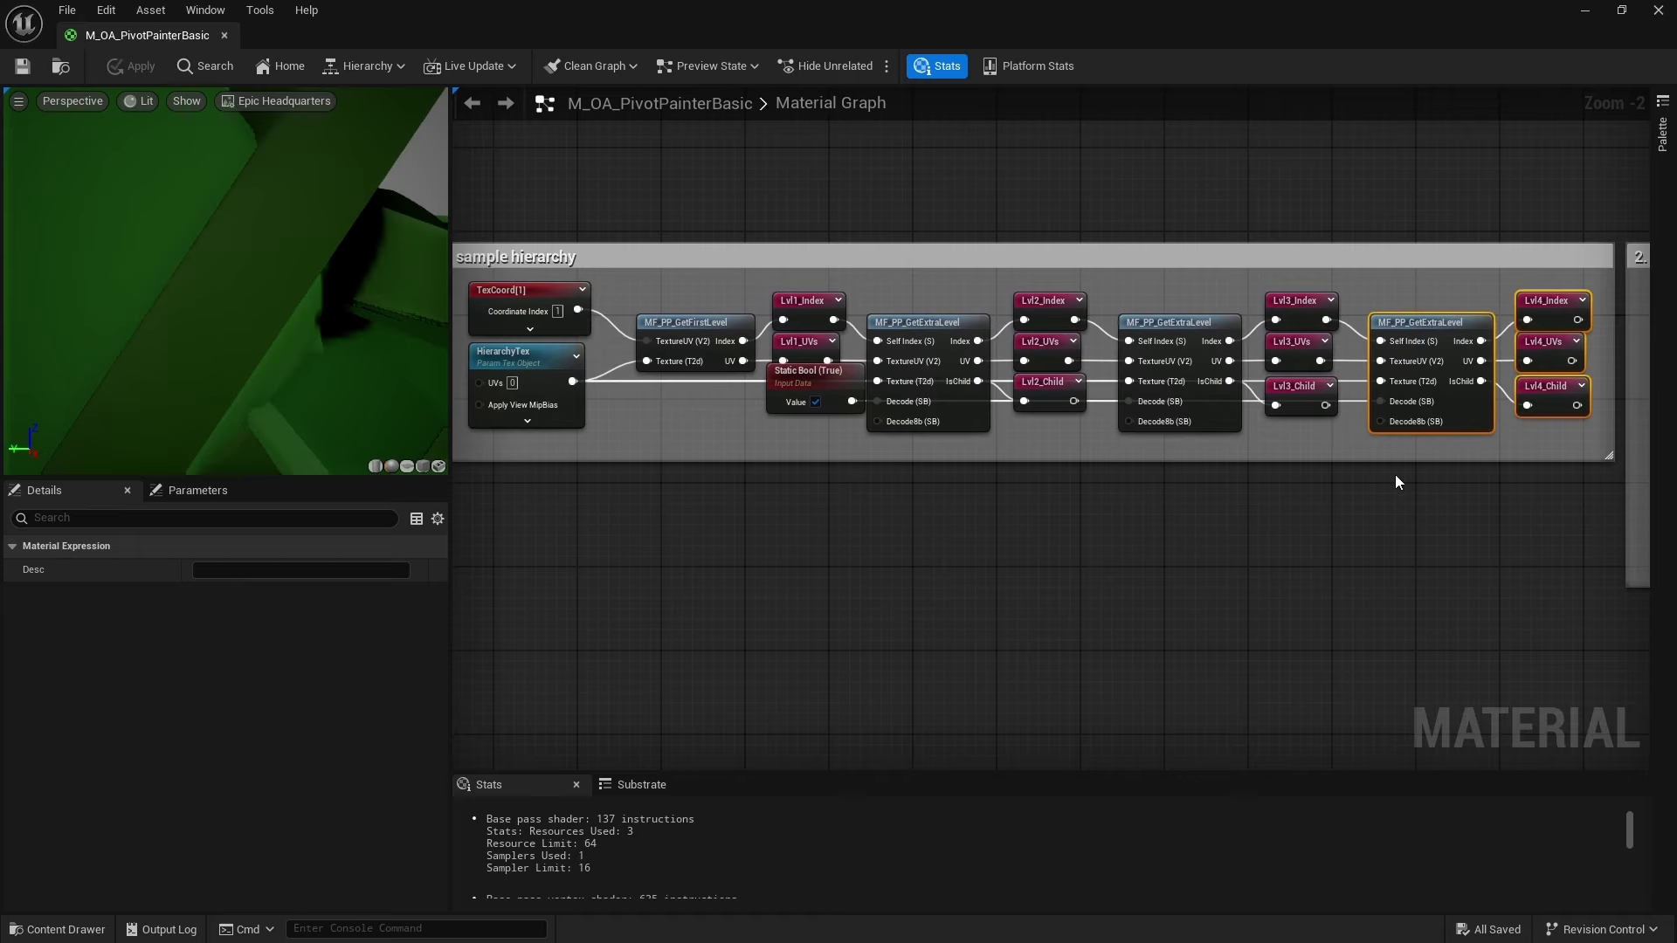
{"action": "left_click", "coordinate": [1395, 475]}
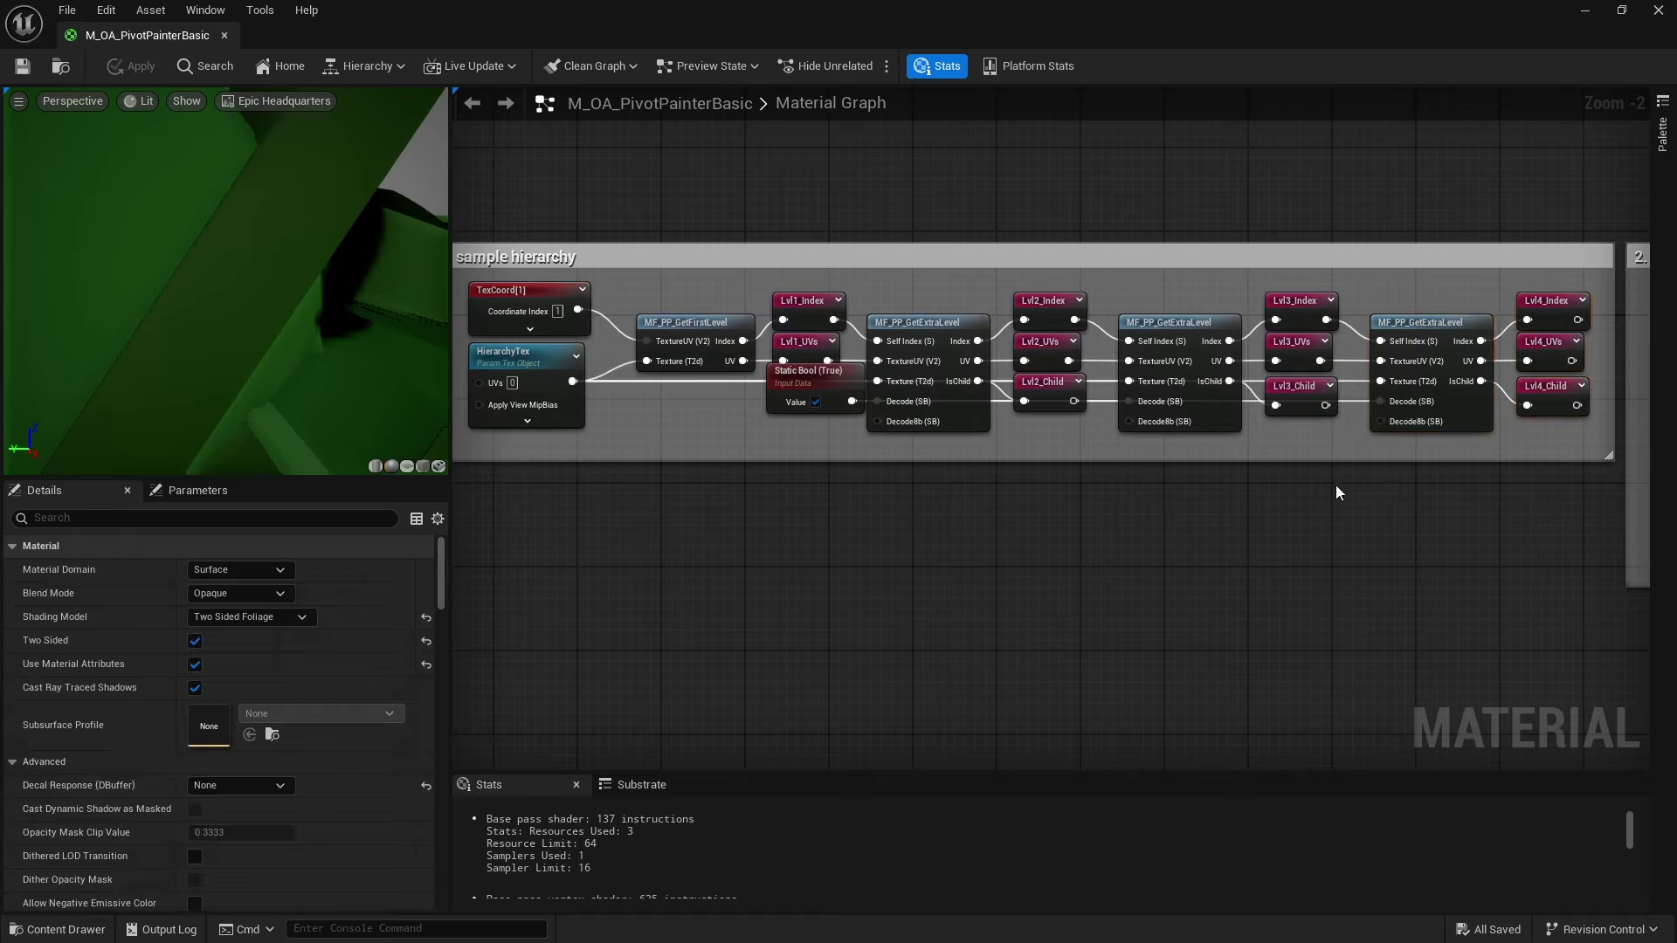
{"action": "left_click_drag", "start_coordinate": [1327, 476], "coordinate": [1305, 341]}
{"action": "left_click_drag", "start_coordinate": [1055, 483], "coordinate": [1053, 307]}
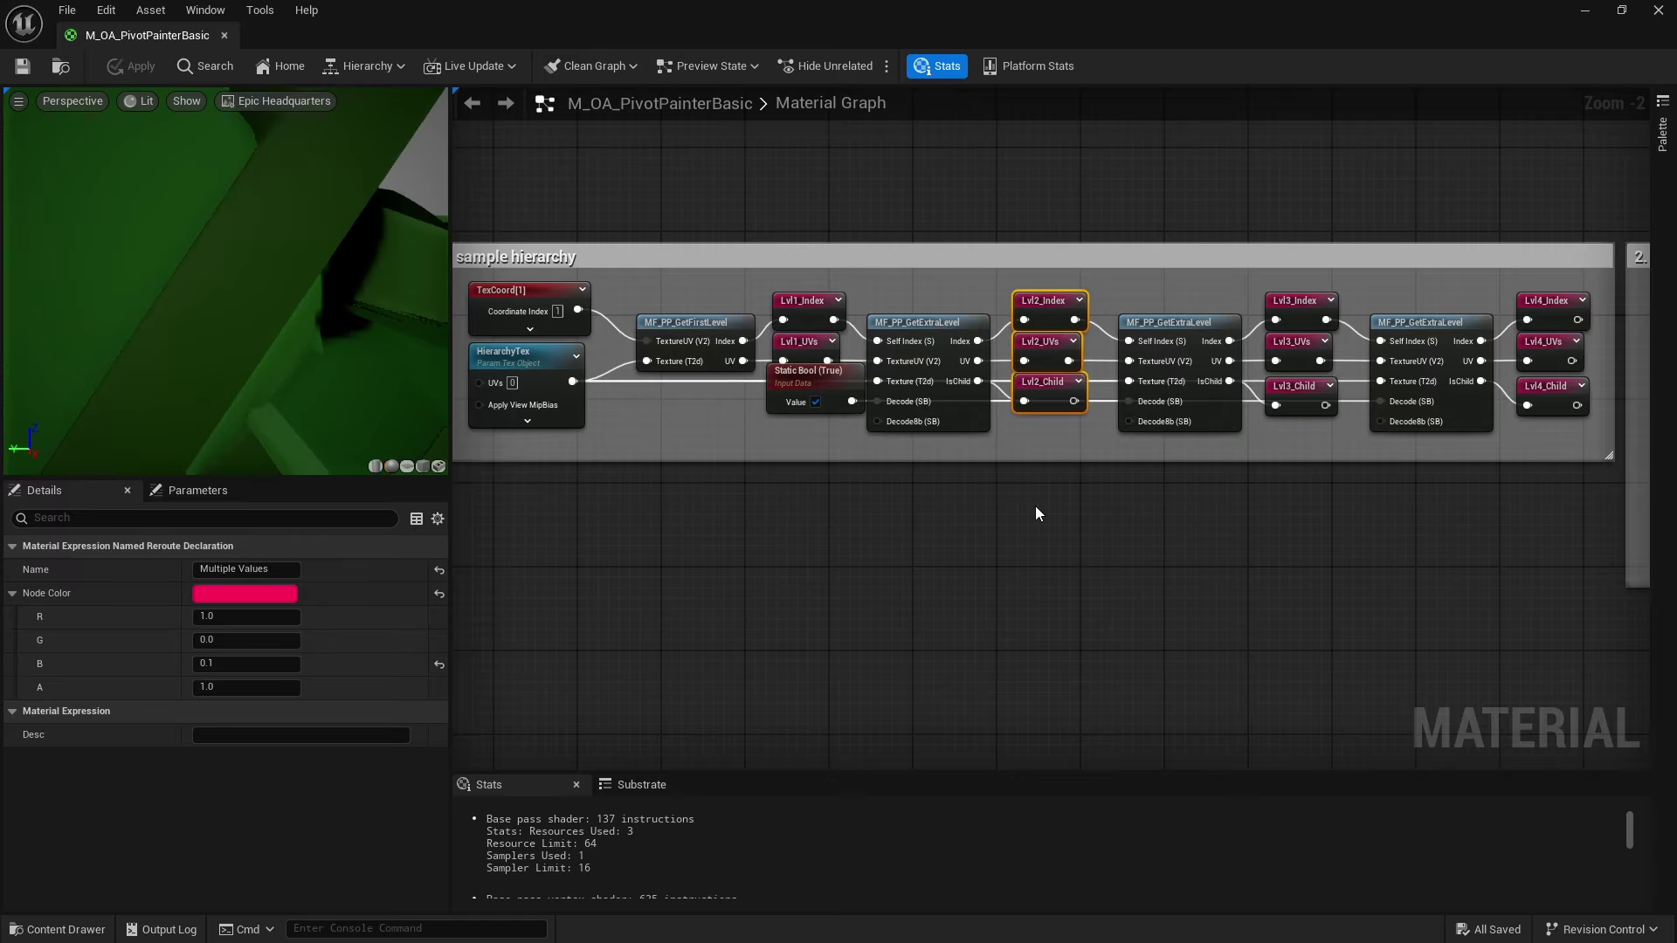
{"action": "scroll", "coordinate": [1035, 514], "scroll_direction": "down", "scroll_amount": 7}
{"action": "left_click", "coordinate": [1201, 589]}
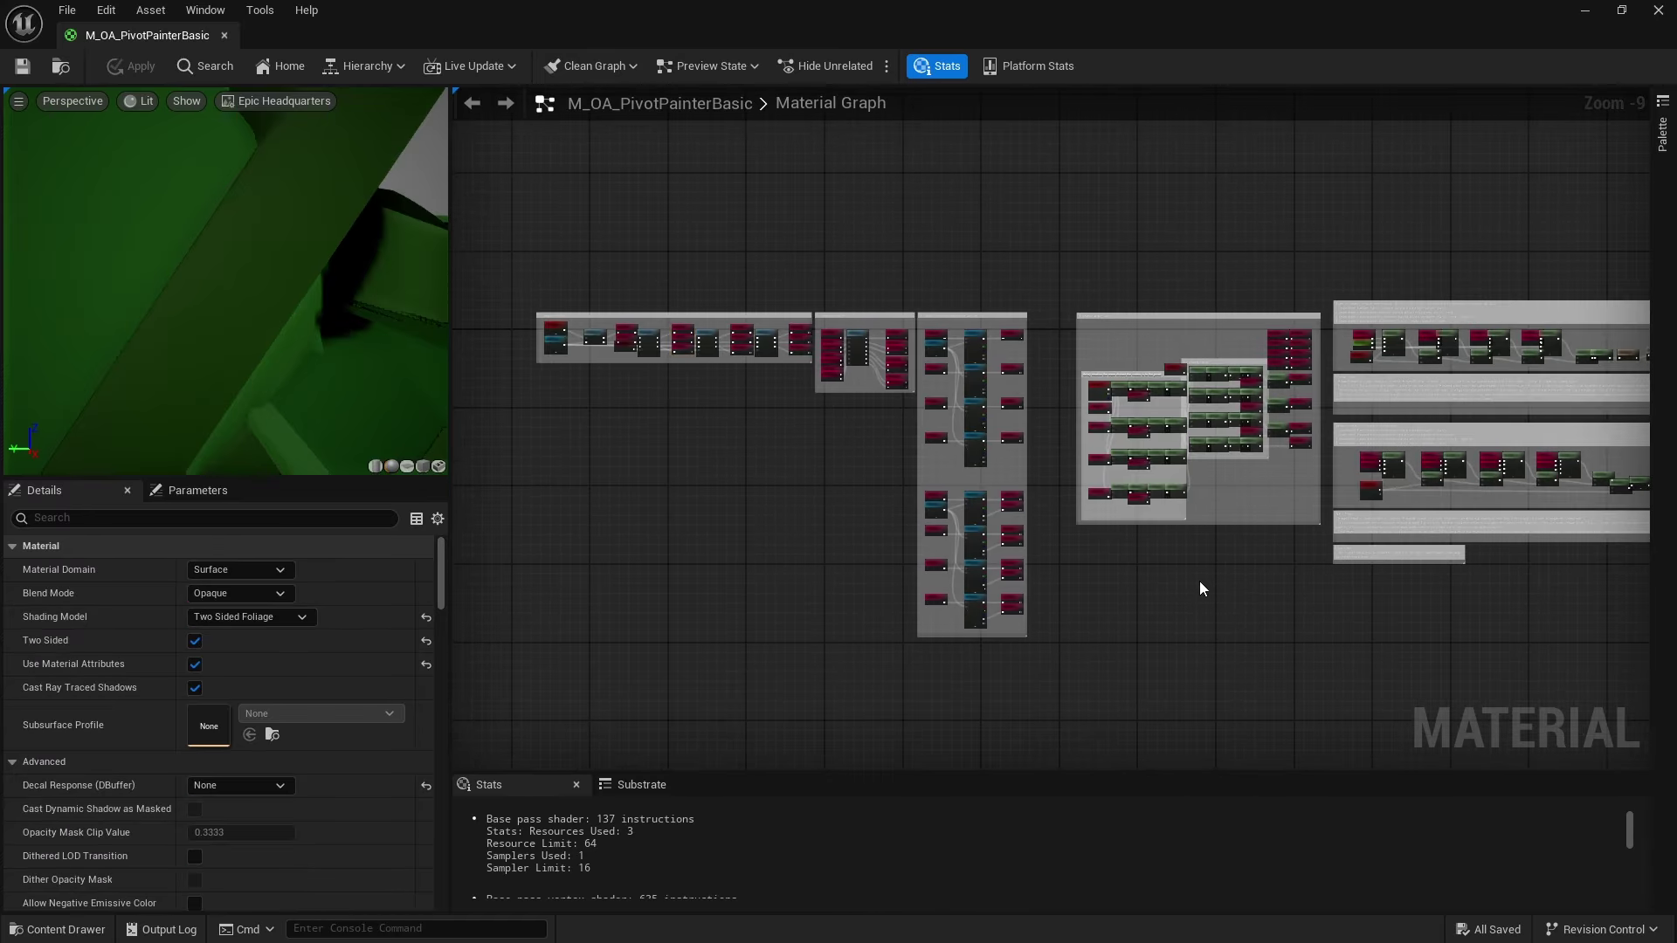